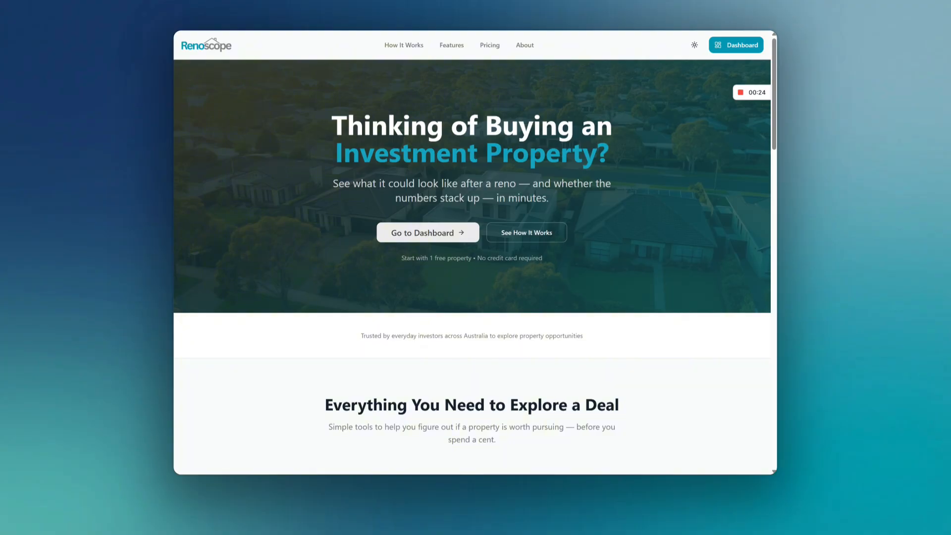
Step: Review the landing page's feature cards and the four-step process section
scroll(611, 174, "down", 4)
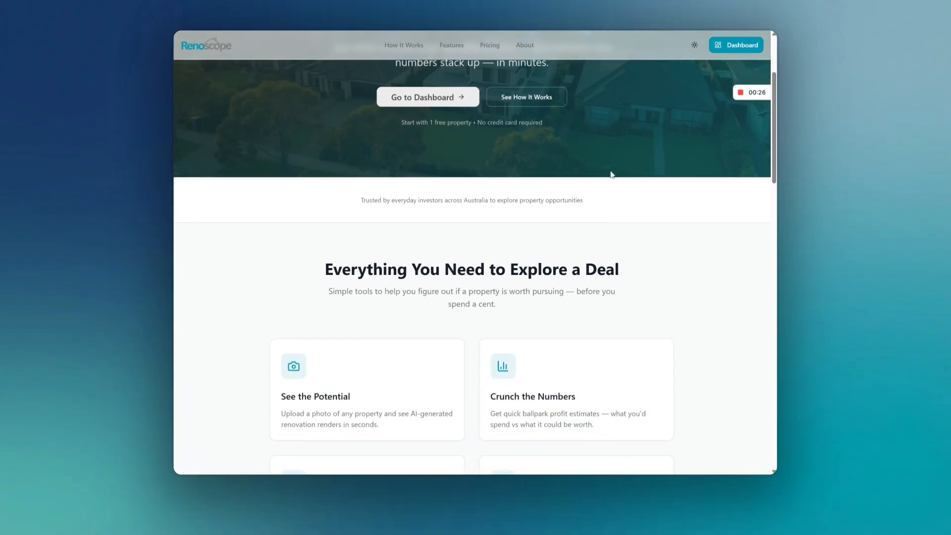
scroll(599, 215, "down", 2)
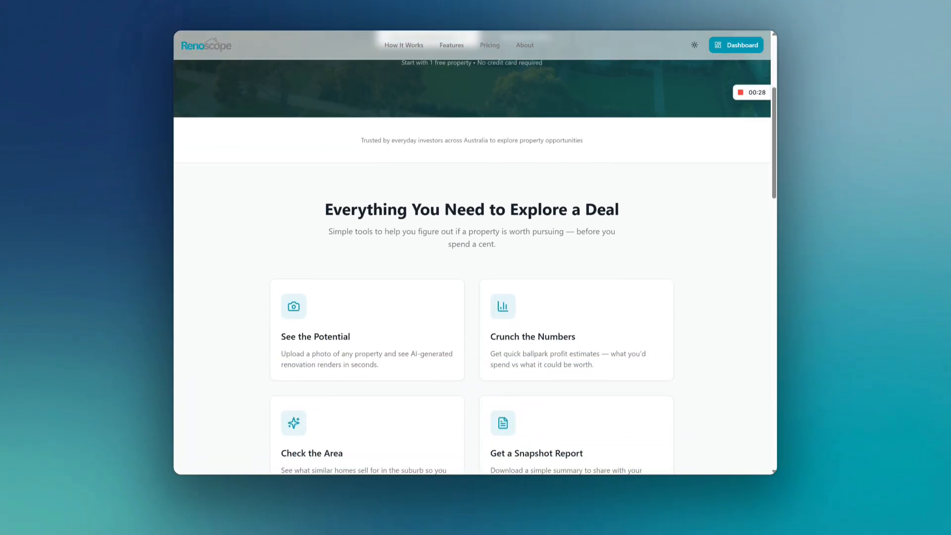
scroll(563, 222, "down", 3)
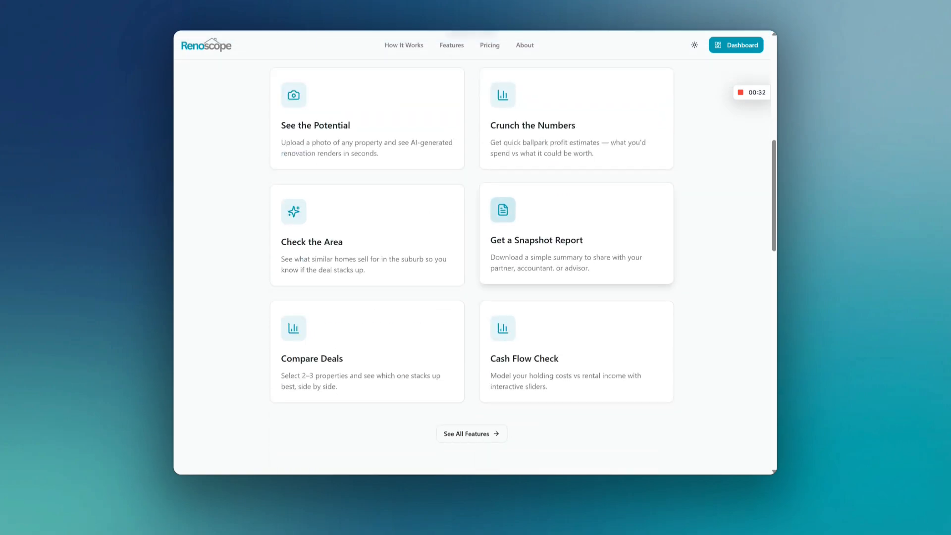
scroll(601, 207, "down", 8)
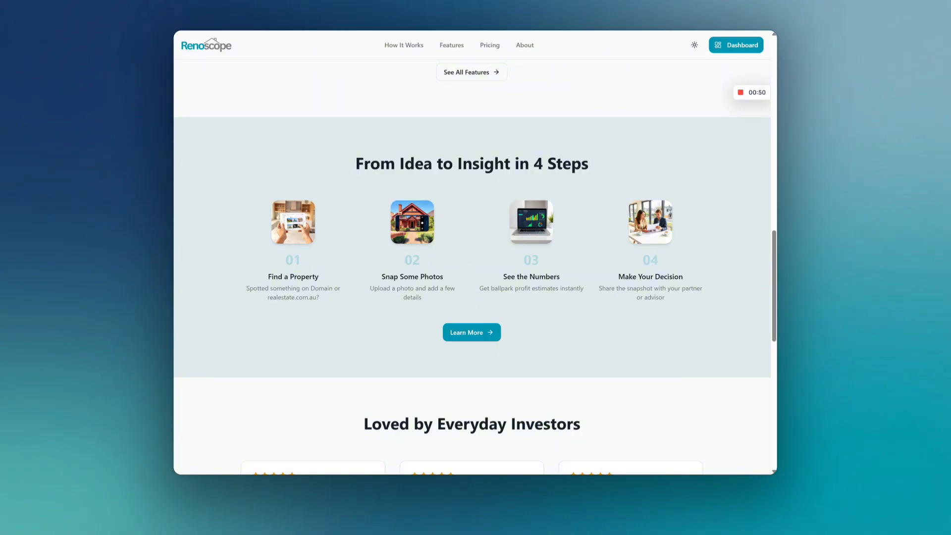
scroll(453, 179, "up", 15)
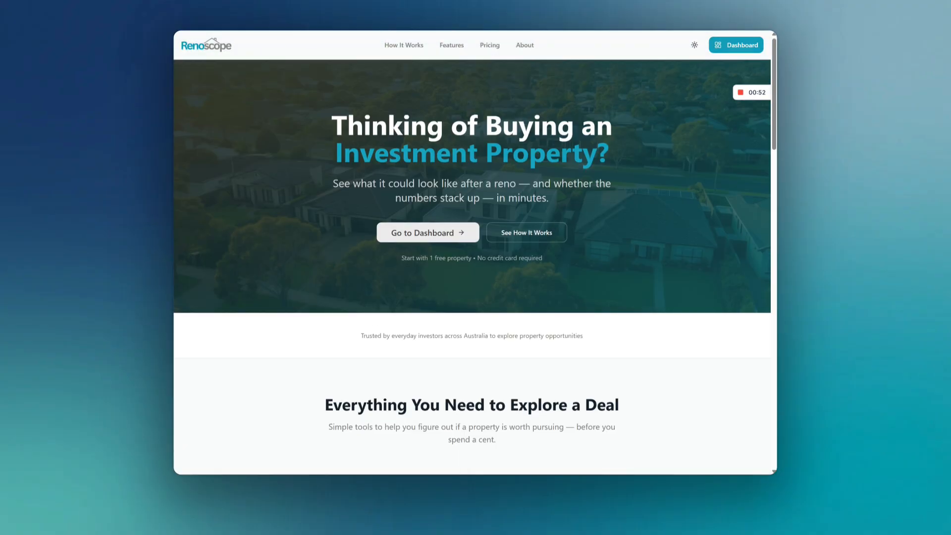
Step: Open the Oran Park Property project from the dashboard and examine its spend and potential worth figures
left_click(722, 49)
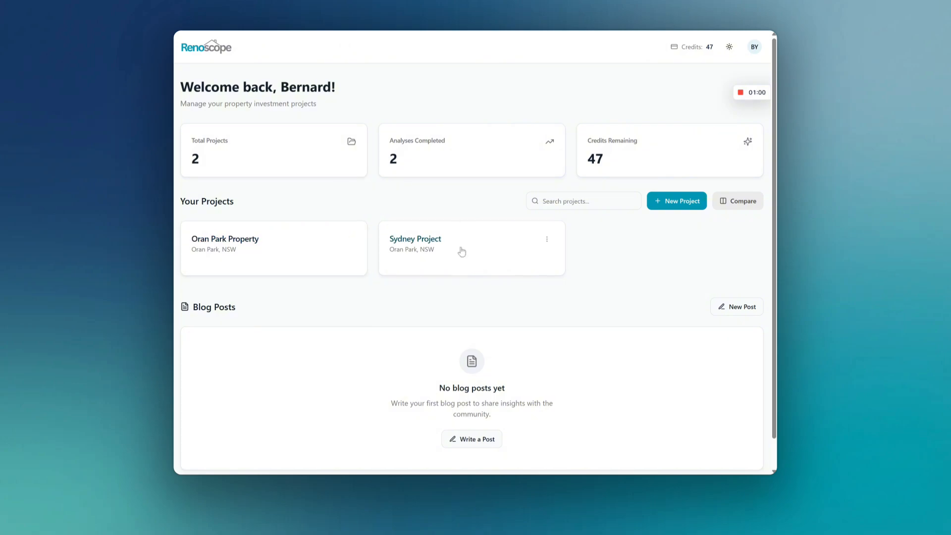
left_click(263, 244)
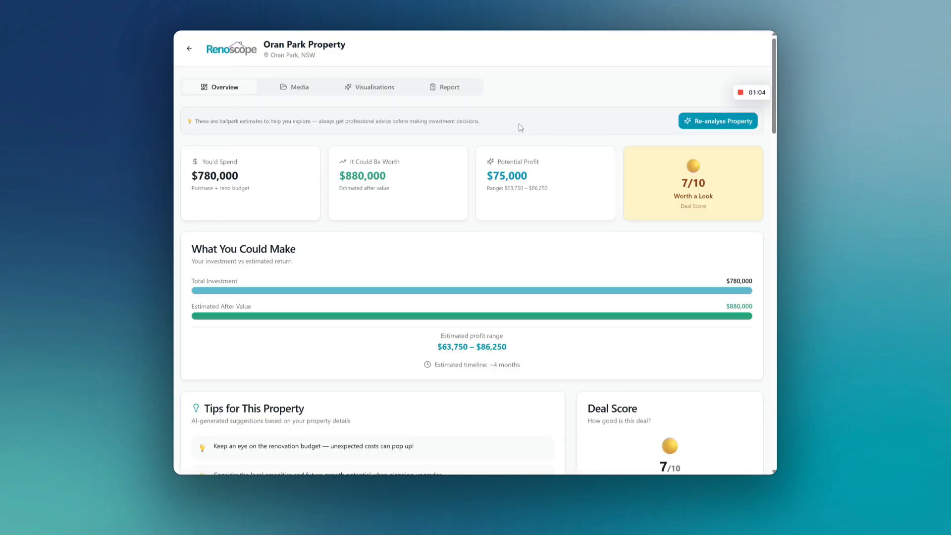
left_click_drag(198, 176, 242, 177)
left_click(233, 176)
left_click(242, 177)
left_click_drag(352, 176, 380, 176)
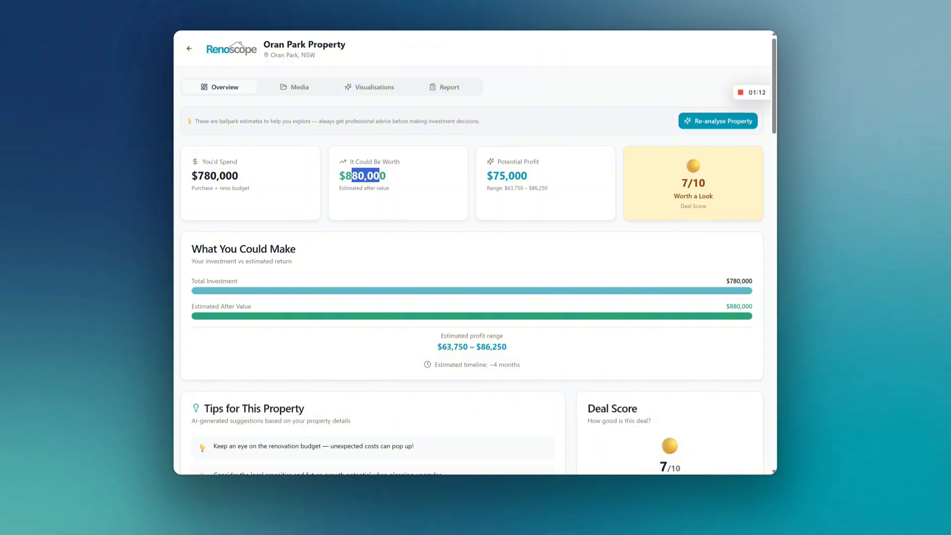
left_click(396, 180)
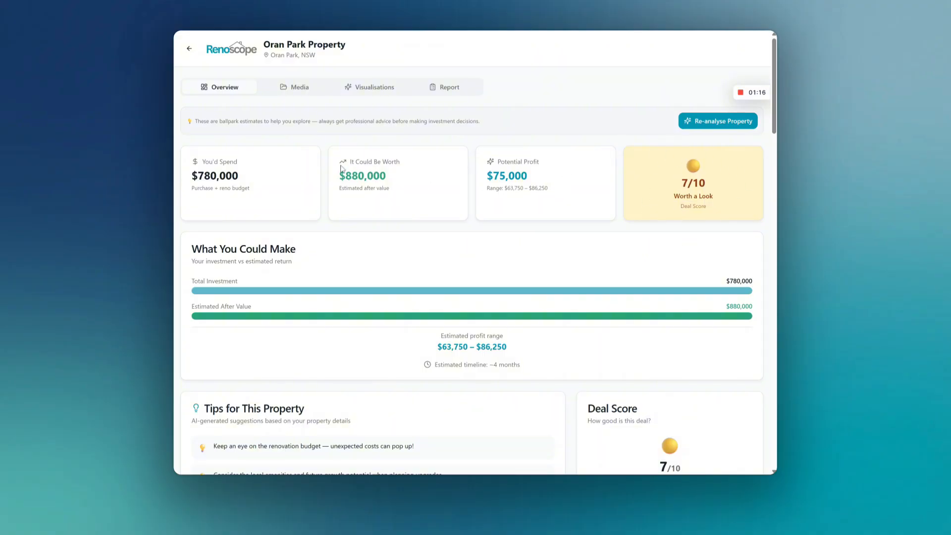
Step: Examine the project's profit estimate, tips, risks, neighbourhood score and renovation cost breakdown
scroll(307, 180, "down", 1)
scroll(312, 184, "down", 1)
scroll(319, 193, "up", 1)
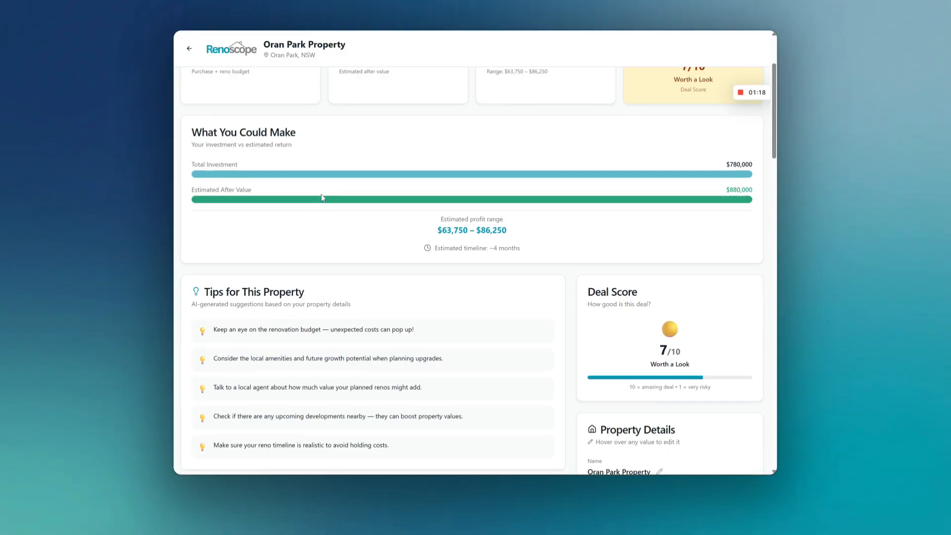
scroll(347, 214, "down", 2)
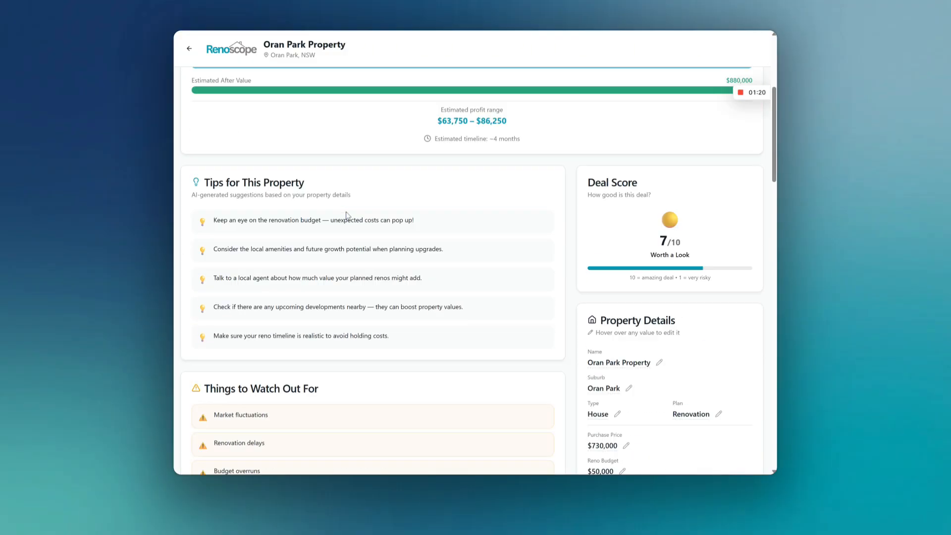
scroll(347, 208, "down", 2)
left_click_drag(213, 132, 327, 138)
left_click(328, 137)
scroll(346, 223, "down", 1)
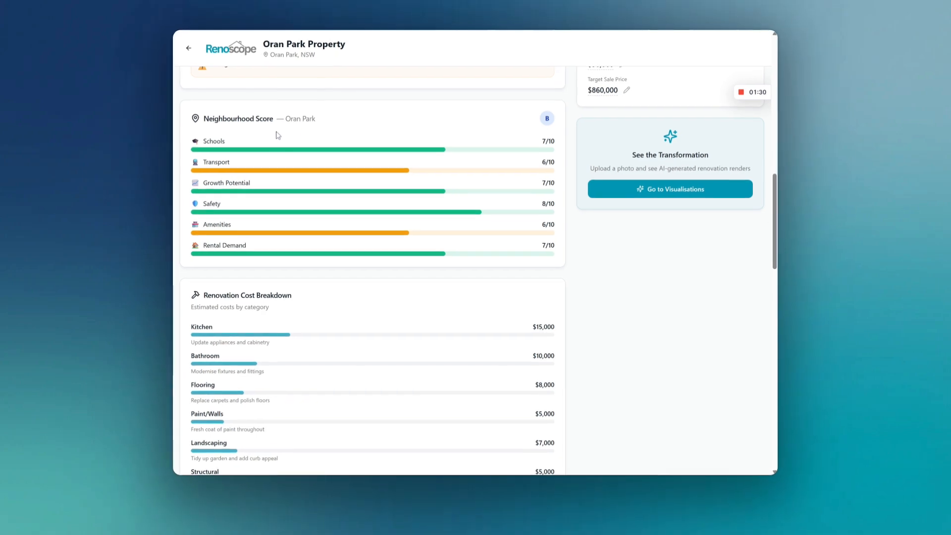
scroll(284, 165, "down", 3)
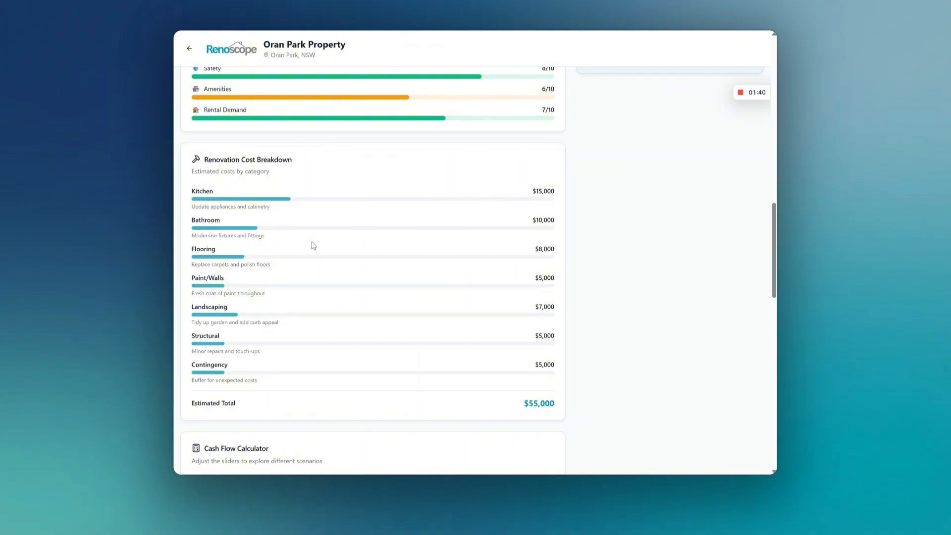
scroll(255, 225, "down", 2)
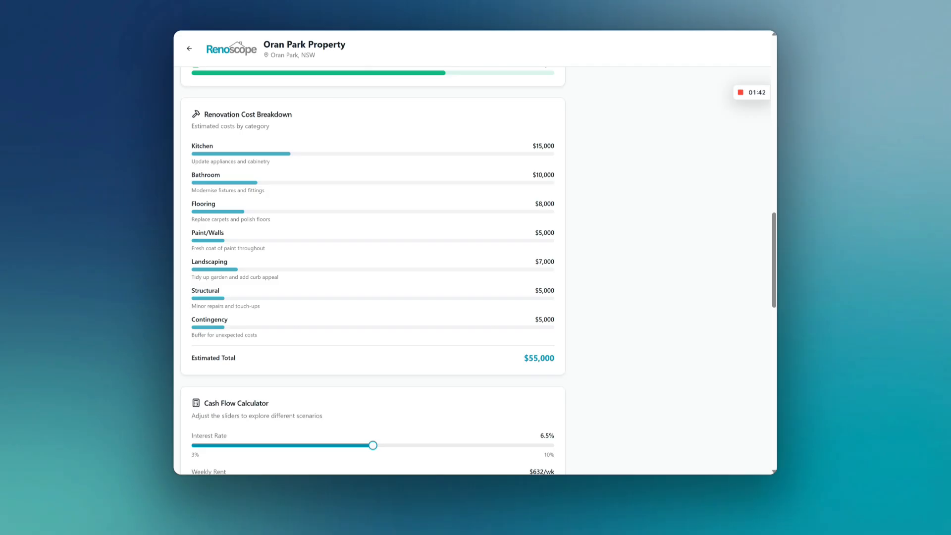
Step: Set the weekly rent in the Cash Flow Calculator to $1110/wk
scroll(380, 315, "down", 3)
scroll(296, 284, "down", 2)
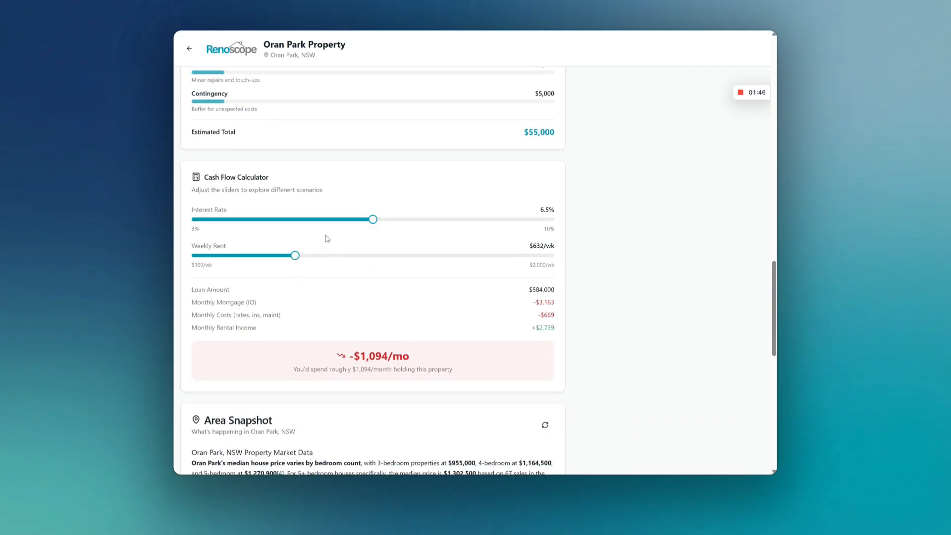
left_click_drag(294, 260, 384, 257)
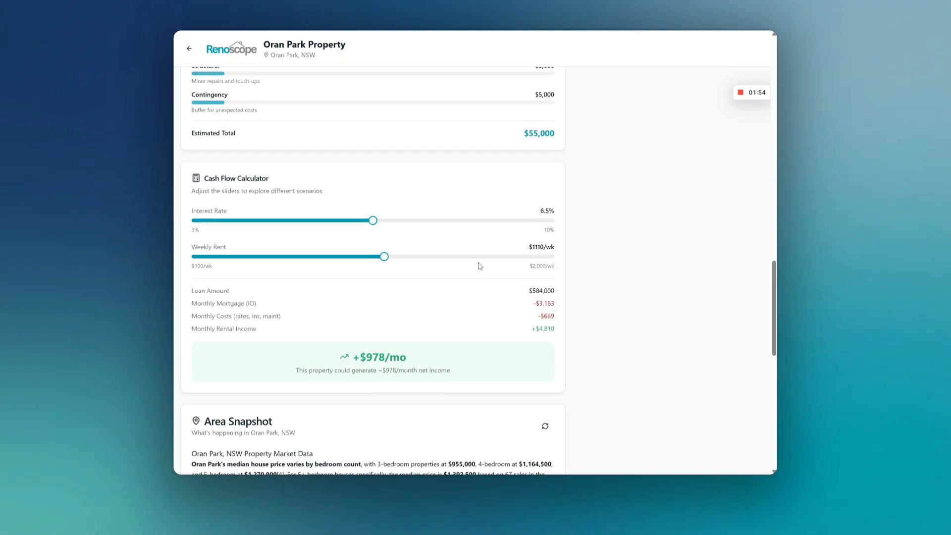
scroll(470, 257, "up", 2)
scroll(473, 257, "down", 2)
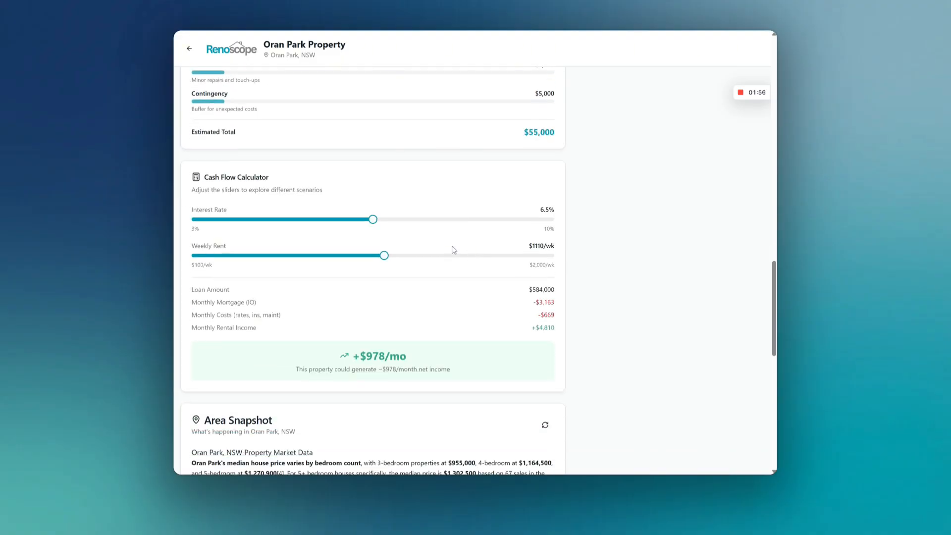
Step: Read the Area Snapshot for Oran Park, including the median weekly rent in the rental market section
scroll(453, 250, "down", 6)
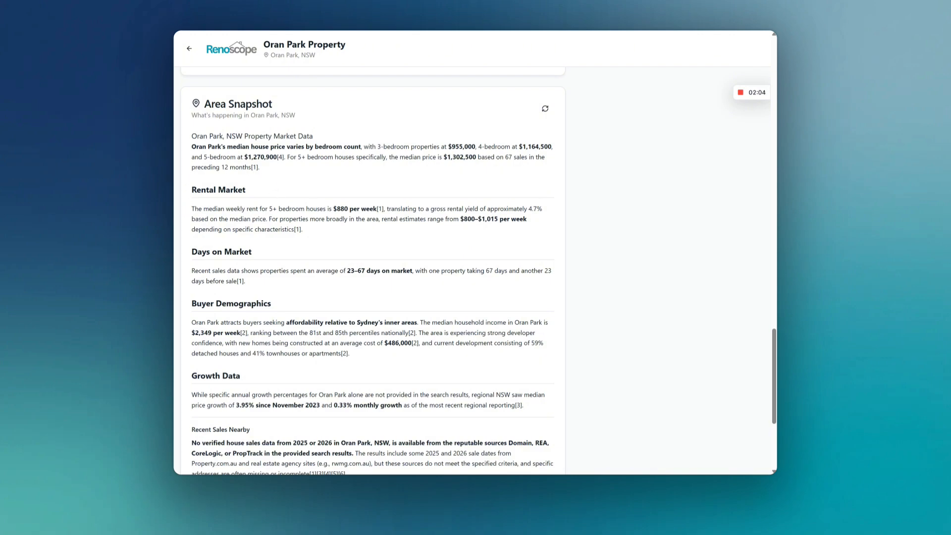
left_click_drag(333, 208, 374, 209)
left_click(380, 218)
scroll(373, 273, "down", 2)
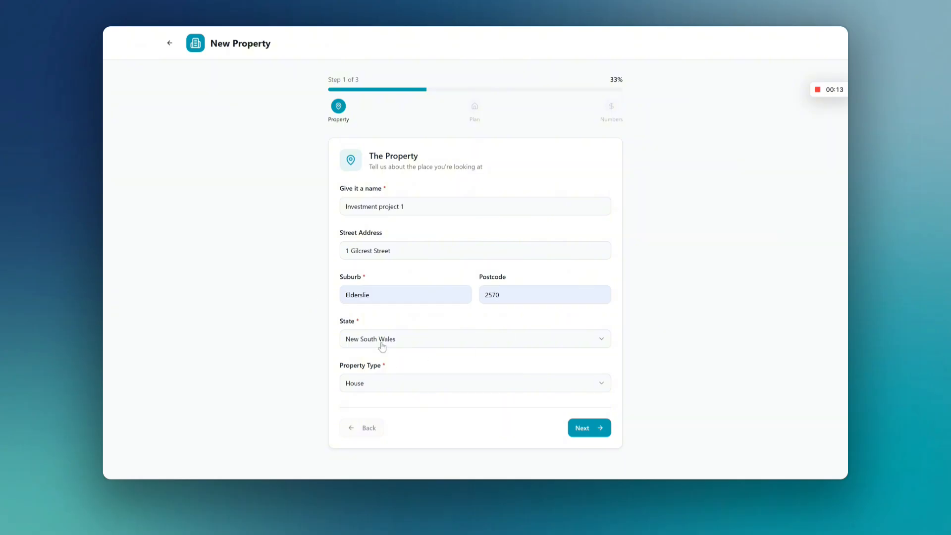
Step: Check the property type options for the new property, keep House and continue to the plan stage
left_click(356, 381)
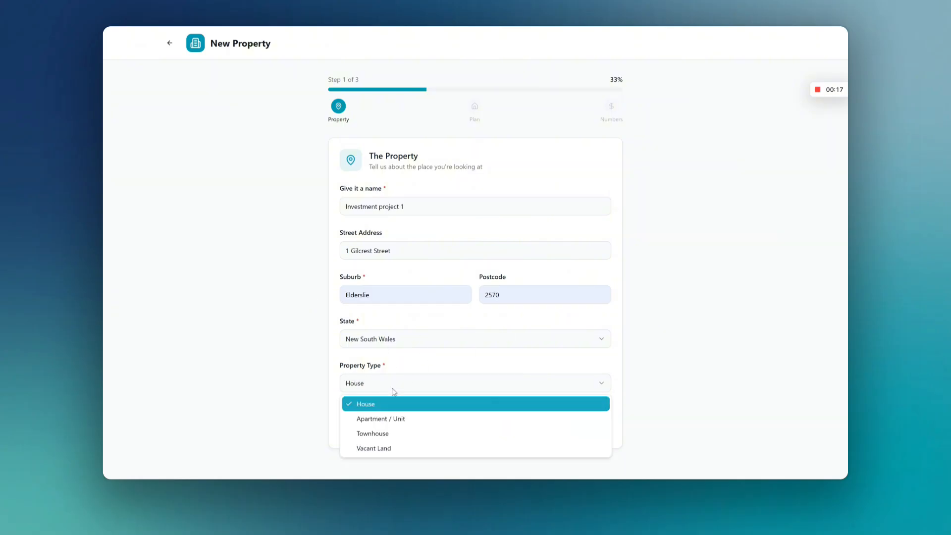
left_click(319, 369)
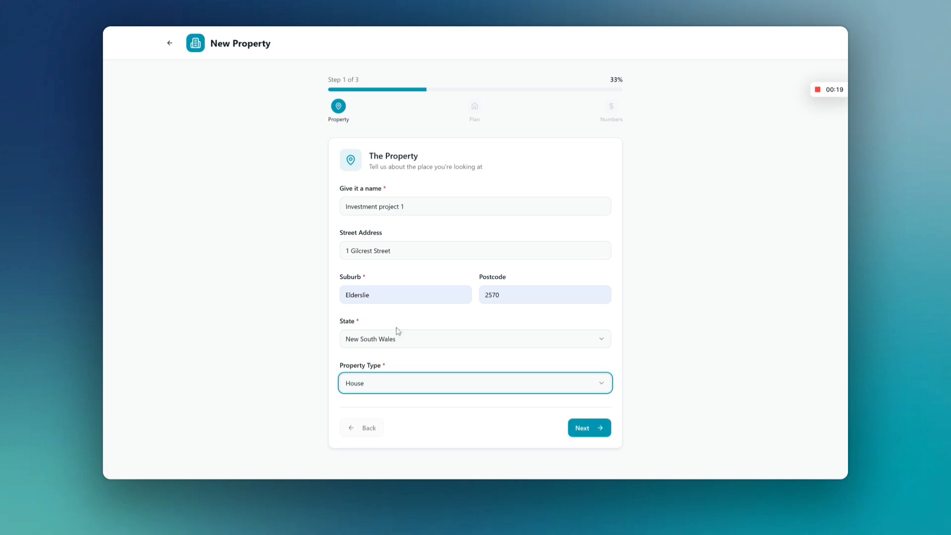
left_click(582, 428)
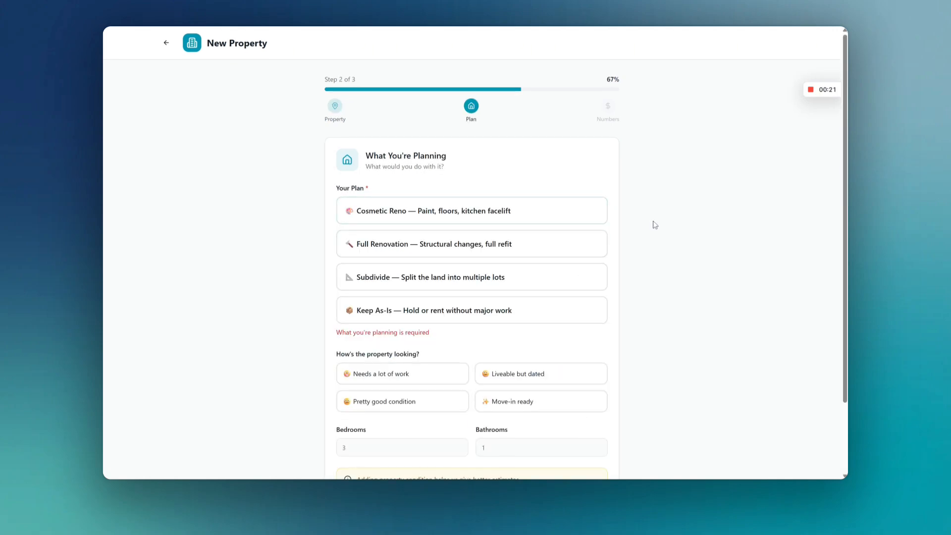
Step: Choose Cosmetic Reno as the plan and Liveable but dated as the property's condition
scroll(656, 224, "down", 2)
scroll(656, 223, "up", 1)
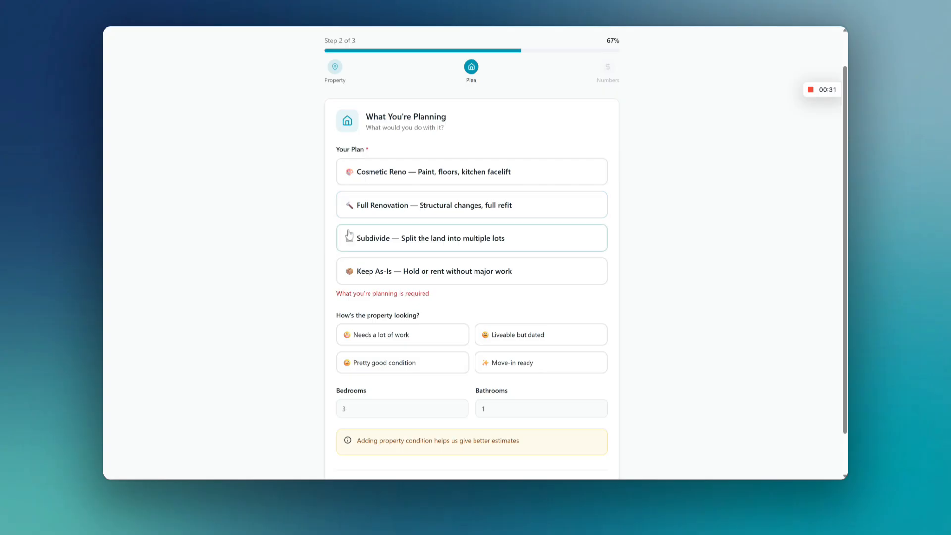
scroll(349, 235, "up", 1)
scroll(403, 269, "down", 3)
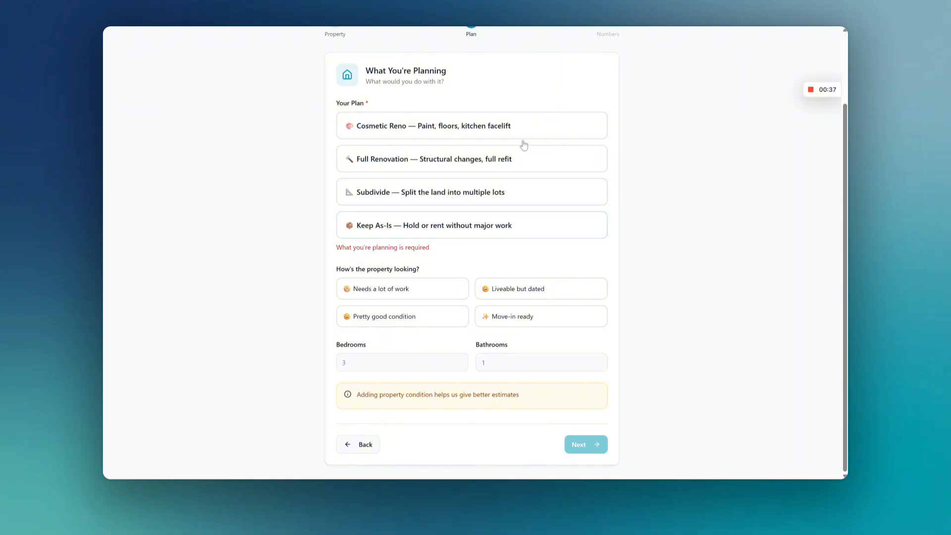
left_click(386, 131)
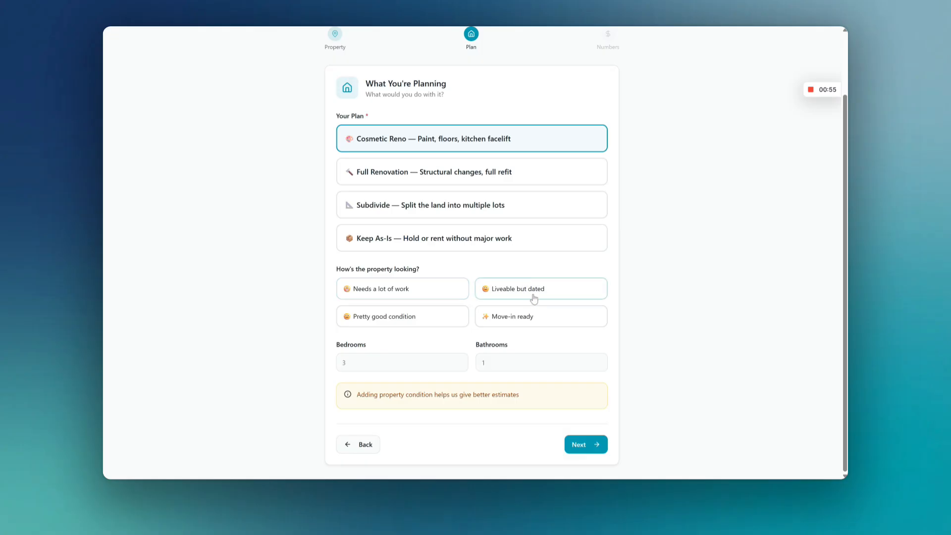
left_click(485, 292)
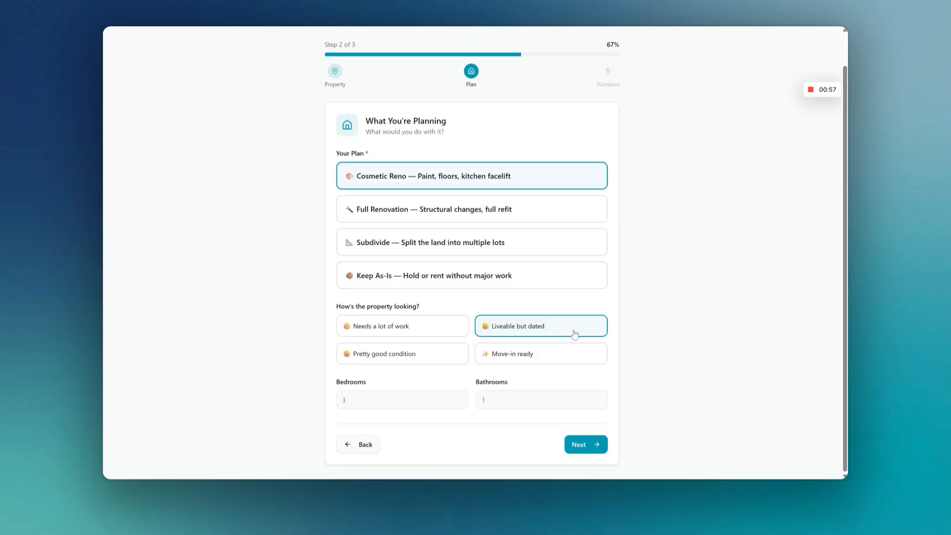
Step: Enter 3 bedrooms and 1 bathroom, and continue to the numbers stage
left_click(448, 399)
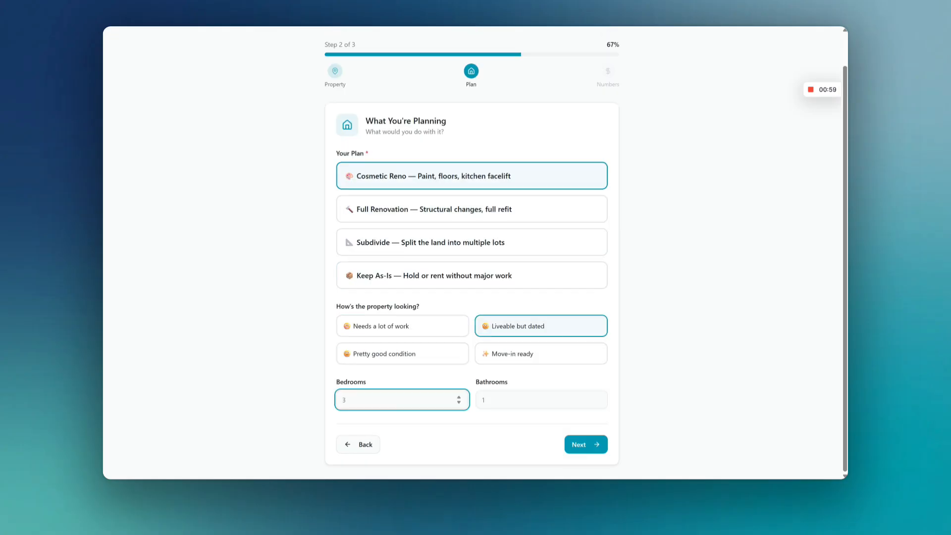
left_click(541, 399)
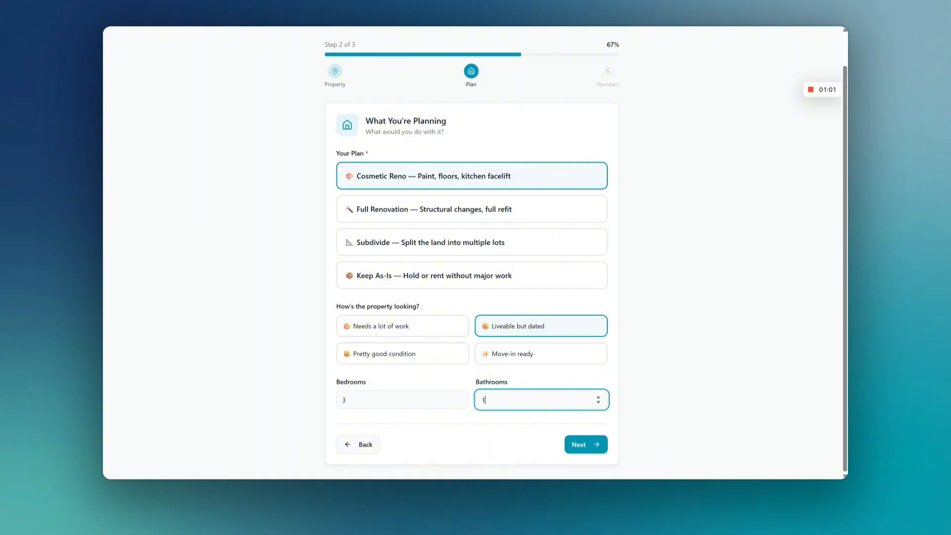
left_click(577, 444)
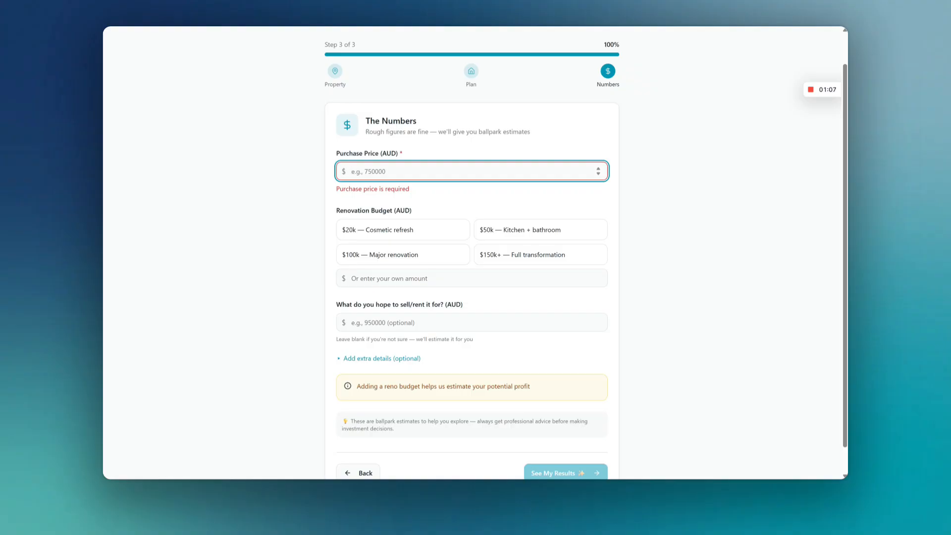
Step: Enter a purchase price of 750000 and choose the $20k — Cosmetic refresh renovation budget
type("750000")
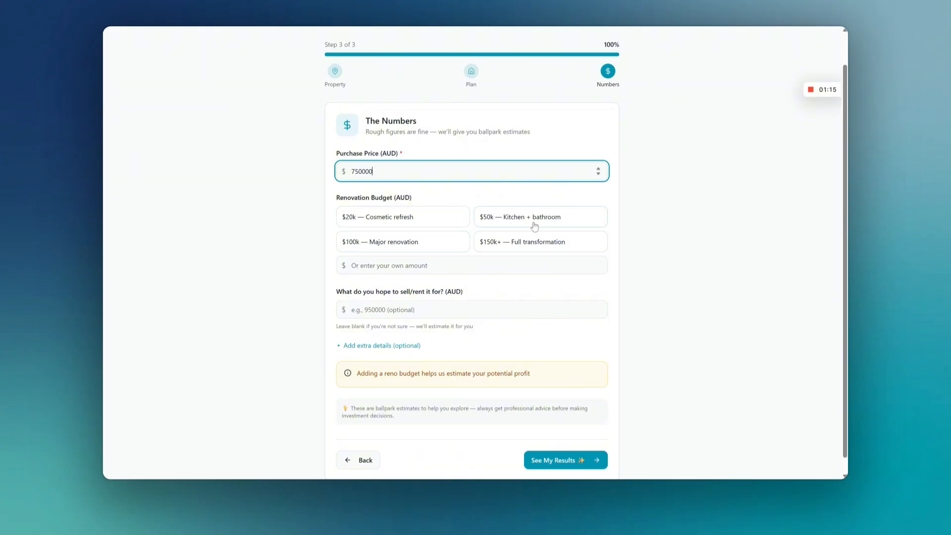
left_click(418, 218)
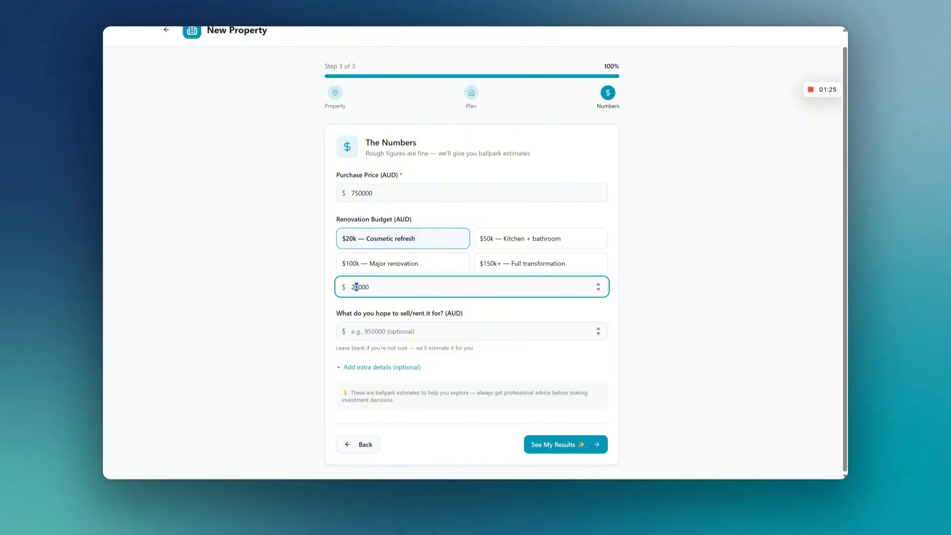
Step: Set the hoped-for sale or rent amount to 890000
left_click(352, 331)
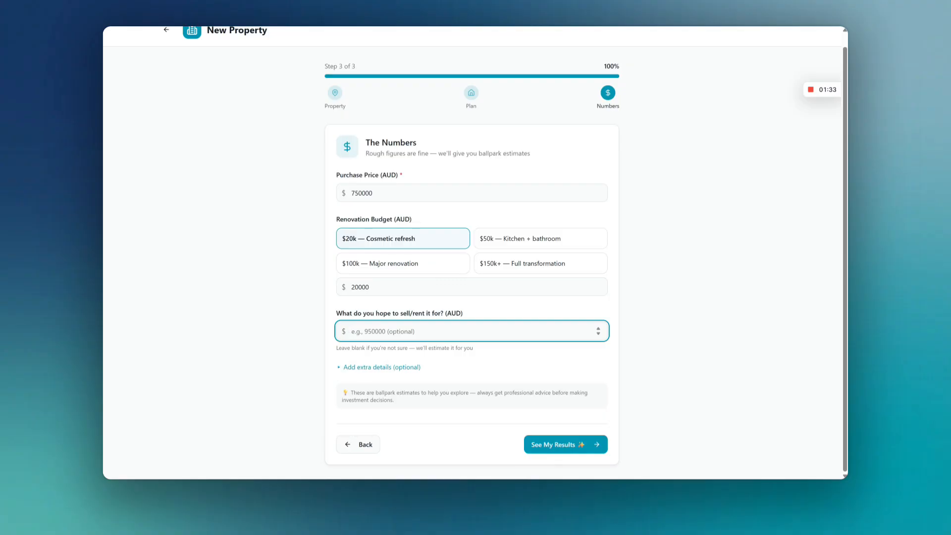
type("890000")
left_click(323, 342)
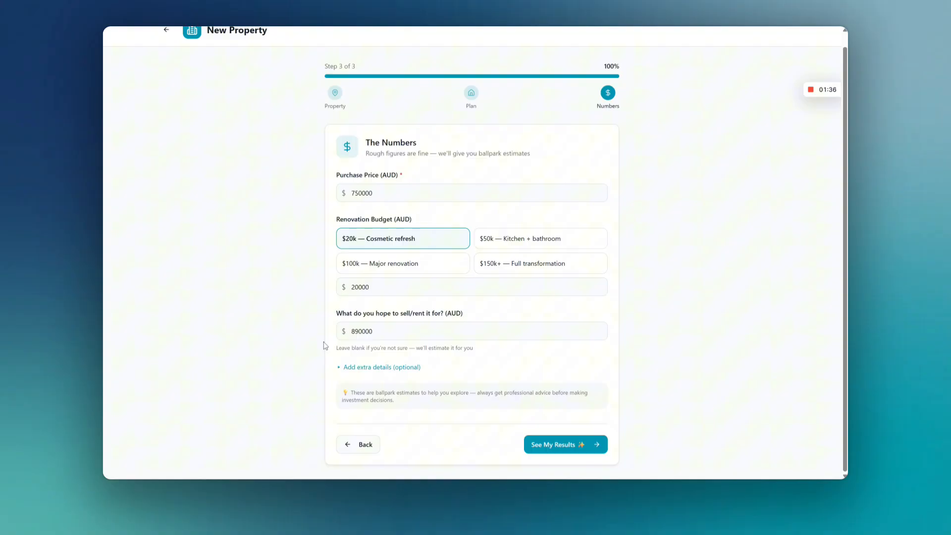
Step: Review the optional extra details, collapse them unfilled and generate the property's results
left_click(345, 367)
scroll(343, 352, "down", 3)
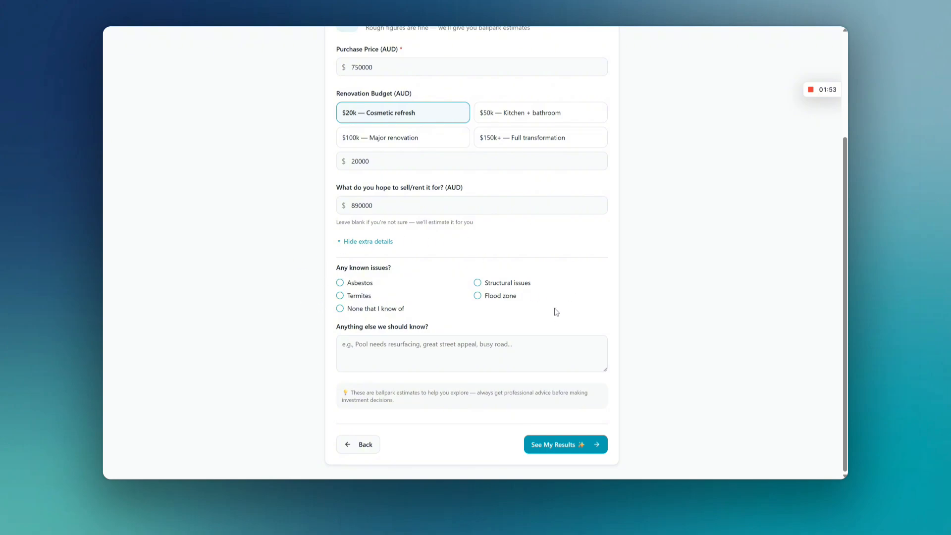
left_click(355, 242)
left_click(567, 446)
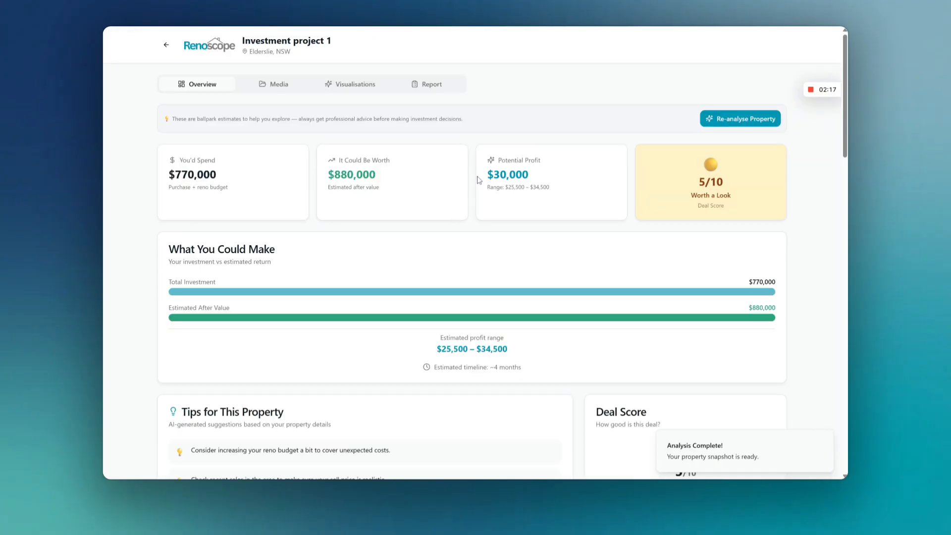
Step: Examine the summary cards for total spend, estimated value, potential profit range and deal score
left_click_drag(174, 174, 217, 174)
left_click(216, 174)
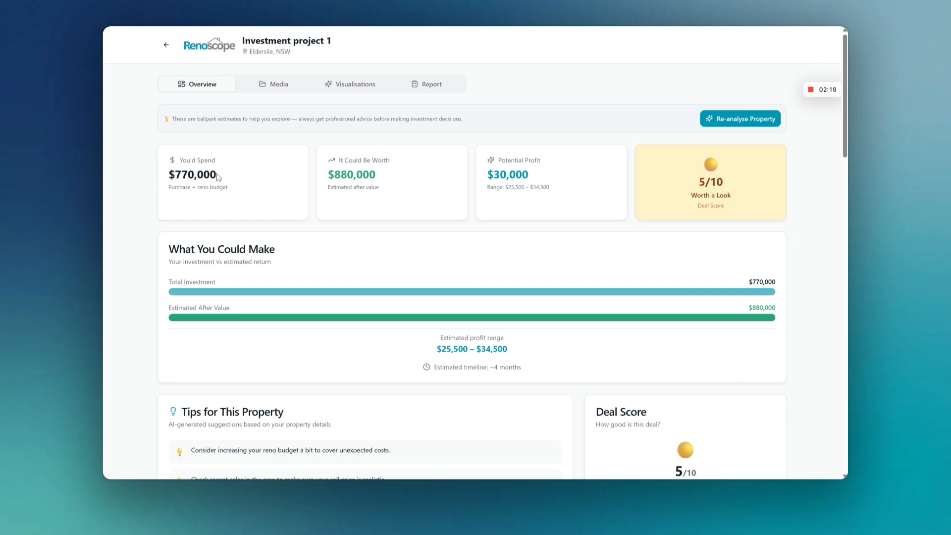
left_click_drag(334, 175, 369, 174)
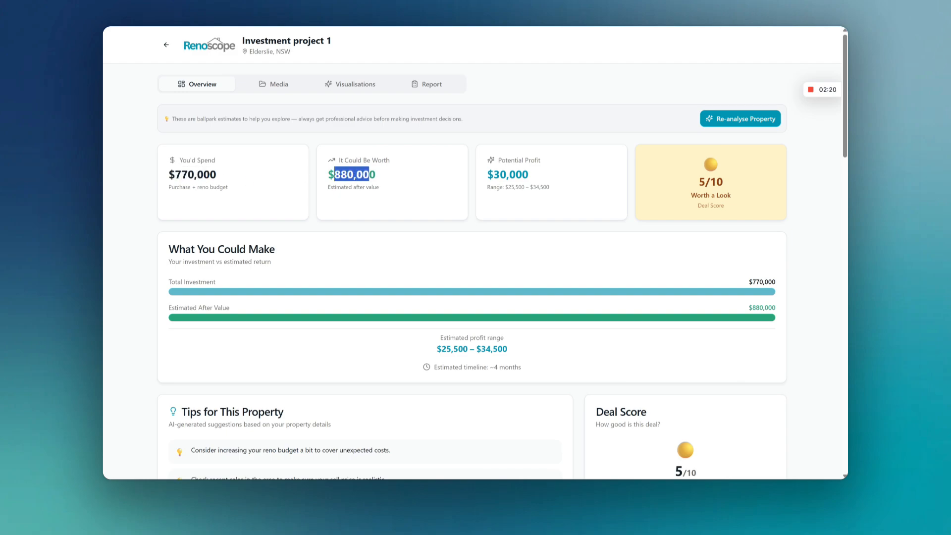
left_click(382, 181)
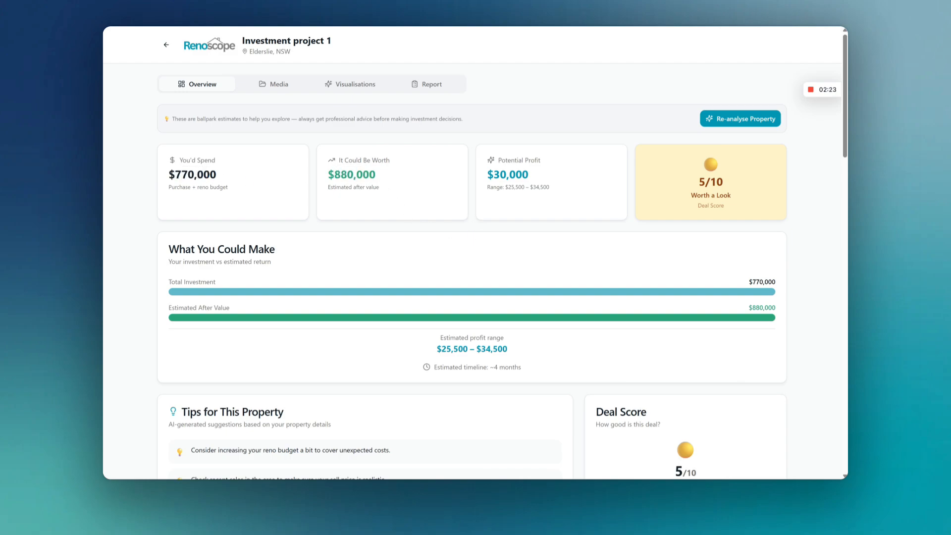
left_click_drag(493, 174, 529, 174)
left_click(561, 201)
left_click_drag(507, 187, 553, 186)
left_click(555, 186)
left_click_drag(685, 188, 748, 188)
left_click(691, 207)
left_click_drag(691, 195, 728, 195)
left_click(703, 222)
scroll(575, 243, "down", 2)
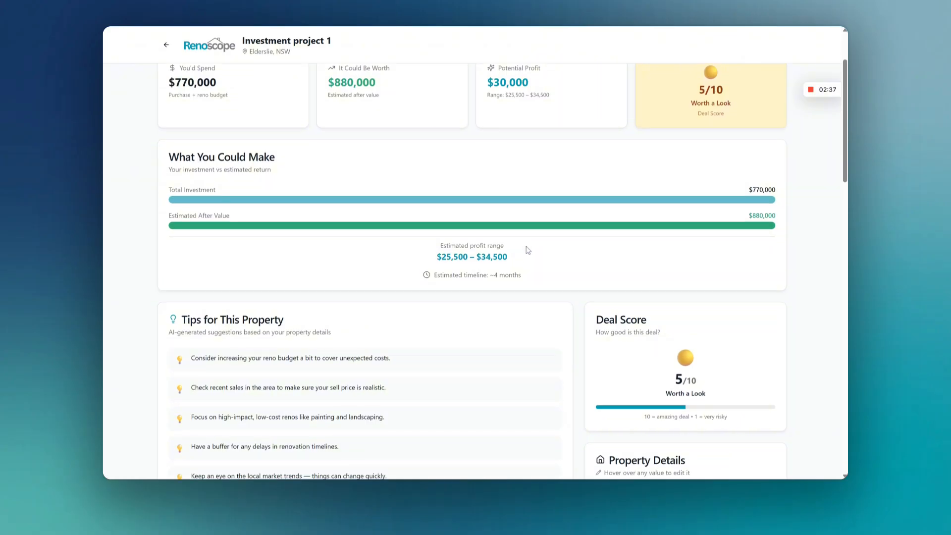
scroll(564, 245, "up", 2)
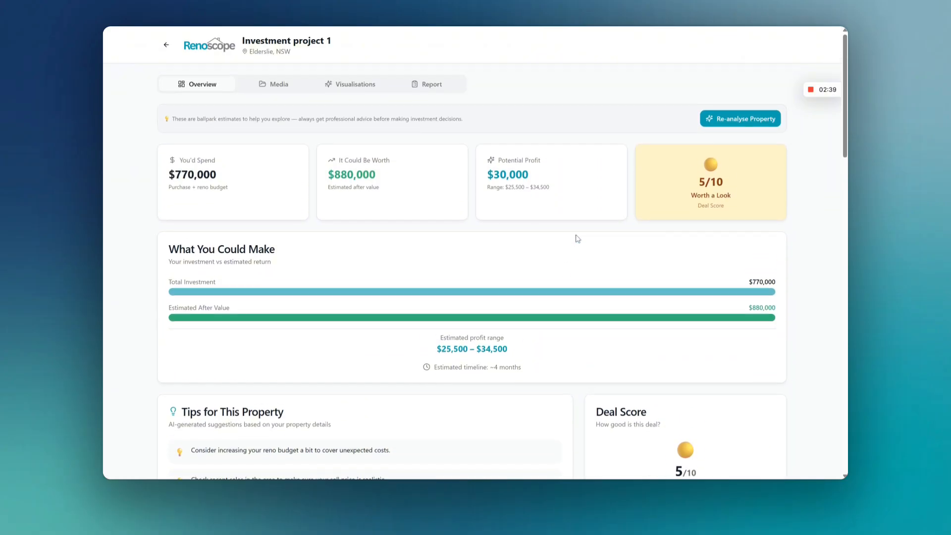
Step: Read the What You Could Make comparison and the first suggestions in Tips for This Property
scroll(543, 228, "down", 4)
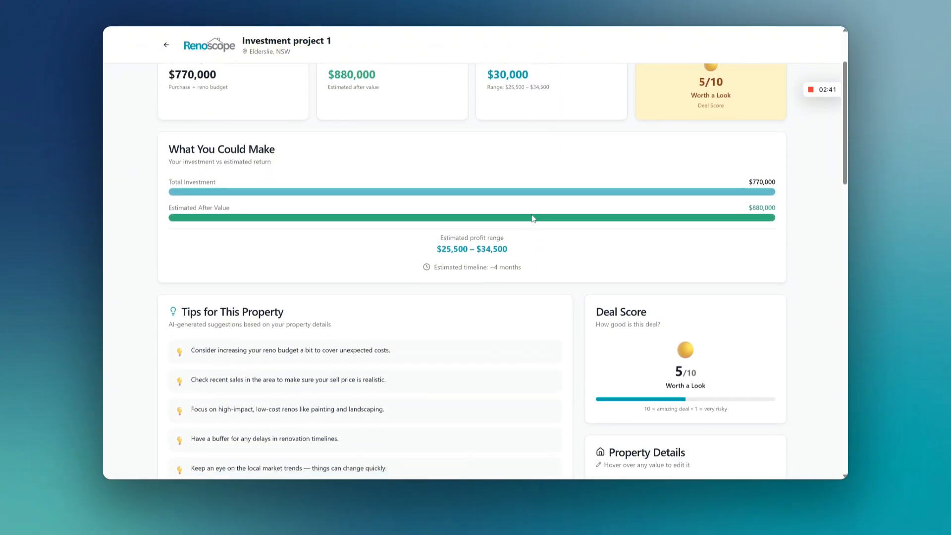
scroll(532, 218, "down", 5)
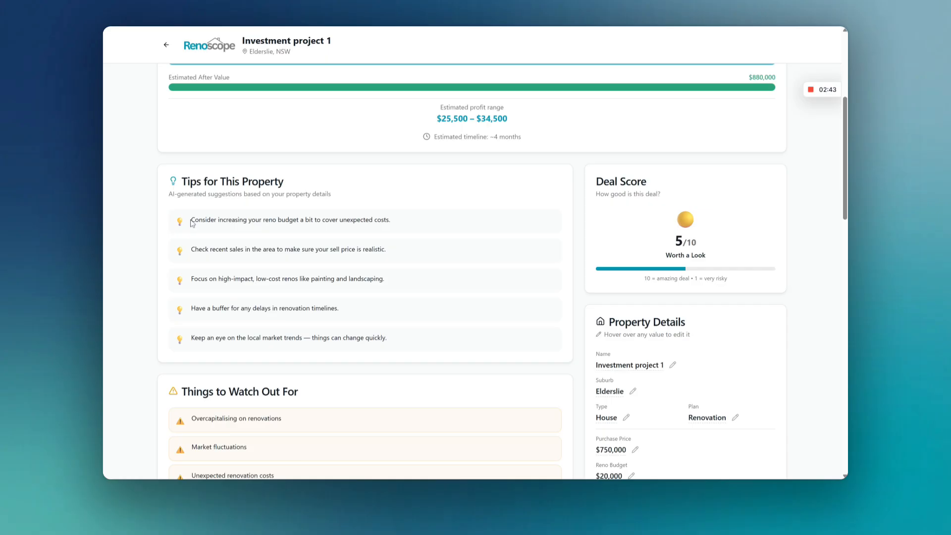
left_click_drag(192, 223, 393, 223)
left_click(400, 225)
left_click_drag(322, 221, 394, 221)
left_click(396, 221)
left_click_drag(191, 250, 395, 245)
left_click(395, 245)
Step: Examine the Neighbourhood Score for Elderslie, including the schools and rental demand ratings
scroll(441, 276, "down", 5)
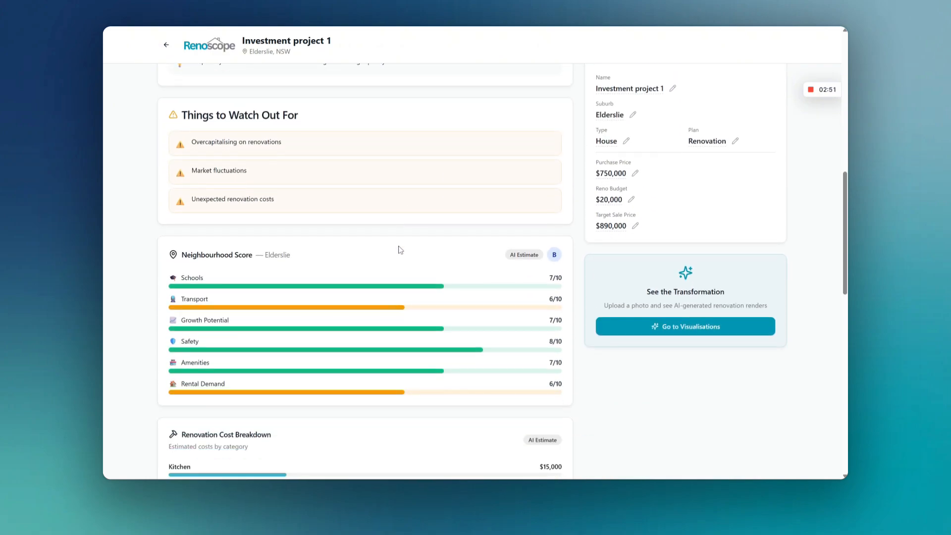
scroll(397, 244, "down", 1)
scroll(218, 216, "up", 1)
left_click_drag(180, 277, 388, 281)
left_click_drag(226, 264, 253, 259)
left_click(254, 262)
left_click_drag(181, 383, 227, 386)
left_click(231, 386)
scroll(516, 390, "down", 5)
scroll(536, 369, "up", 8)
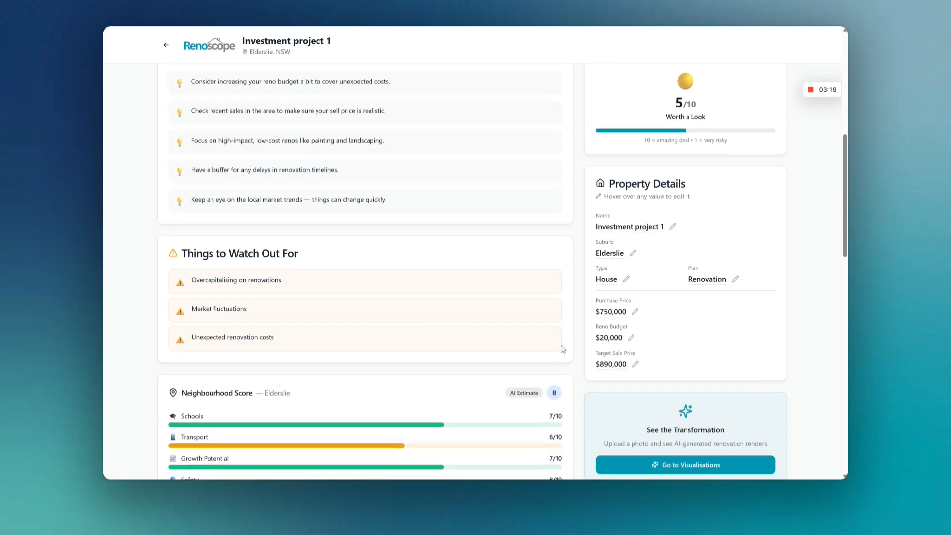
Step: Examine the Renovation Cost Breakdown by category and its estimated total
scroll(556, 297, "down", 8)
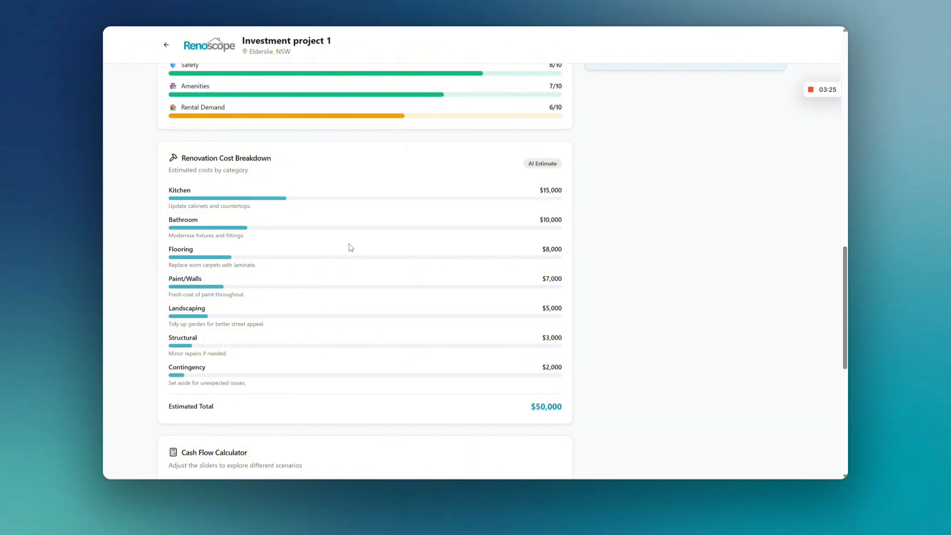
scroll(479, 299, "down", 2)
mouse_move(530, 360)
left_mouse_down()
mouse_move(562, 360)
mouse_move(523, 366)
left_mouse_up()
left_click(567, 363)
left_click(523, 365)
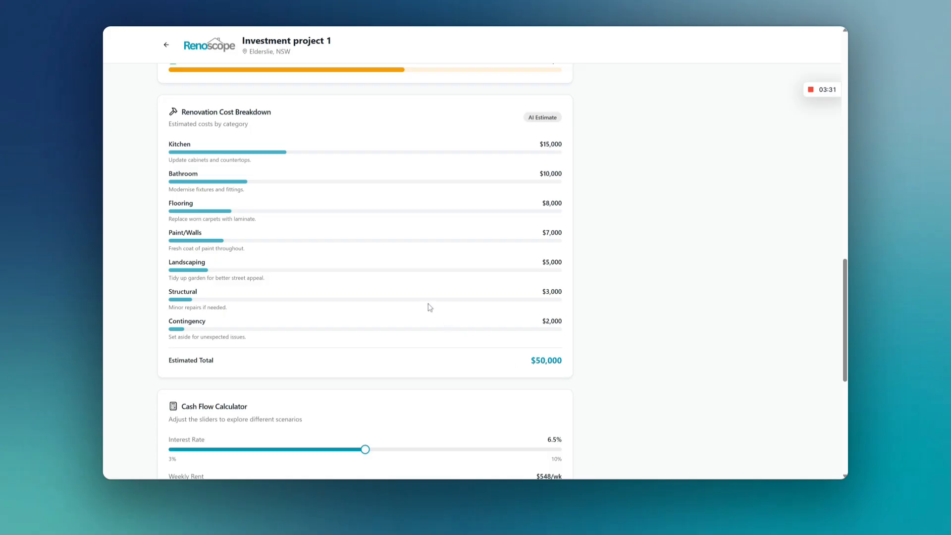
scroll(444, 319, "down", 5)
scroll(431, 322, "up", 5)
scroll(432, 322, "up", 2)
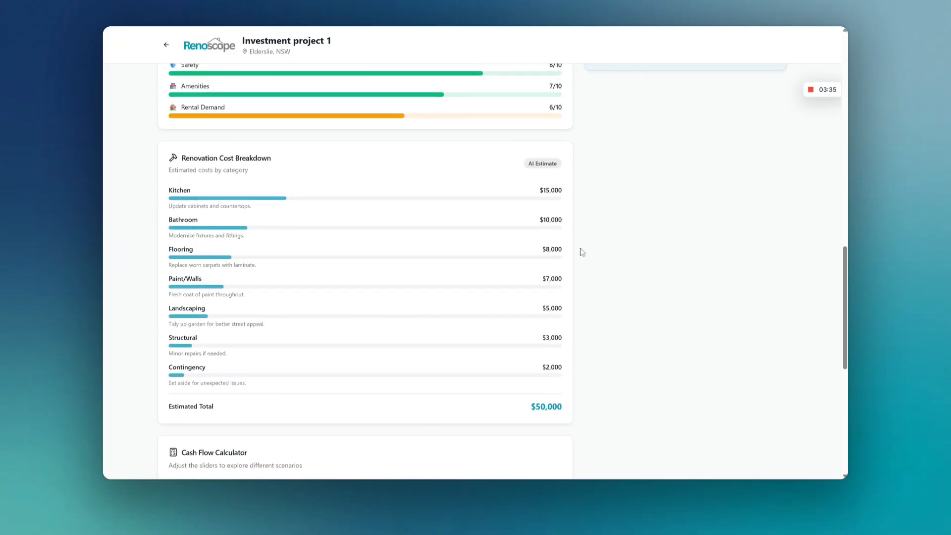
Step: Open the reno budget and the purchase price for editing in Property Details, saving each with its existing value
scroll(308, 324, "up", 13)
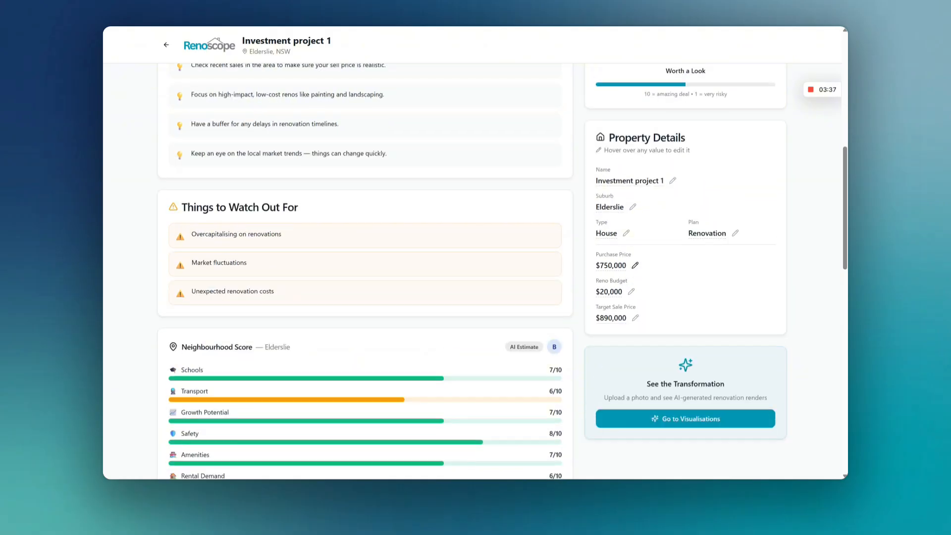
left_click(631, 291)
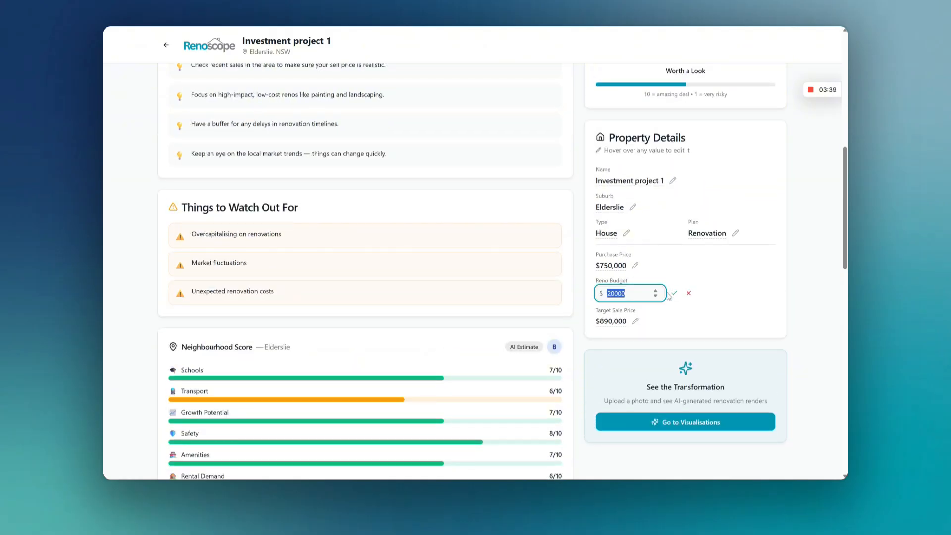
left_click(672, 293)
left_click(635, 266)
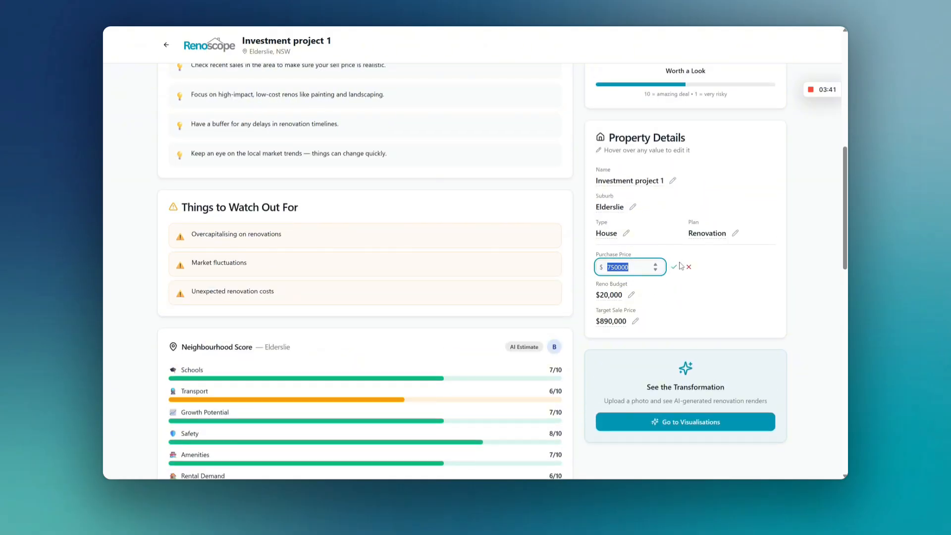
left_click(673, 267)
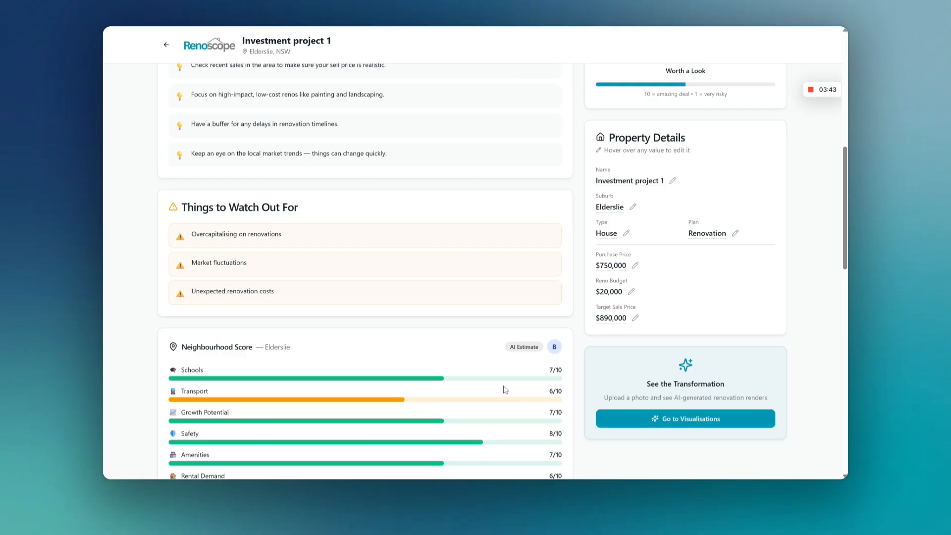
Step: Compare the spend, estimated value and potential profit cards with the figures in Property Details
scroll(330, 439, "up", 8)
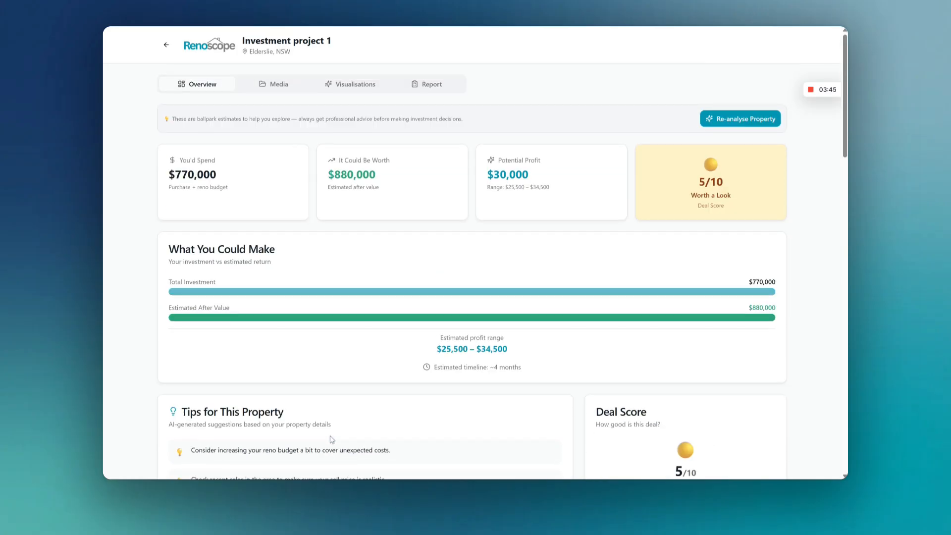
left_click_drag(175, 174, 217, 176)
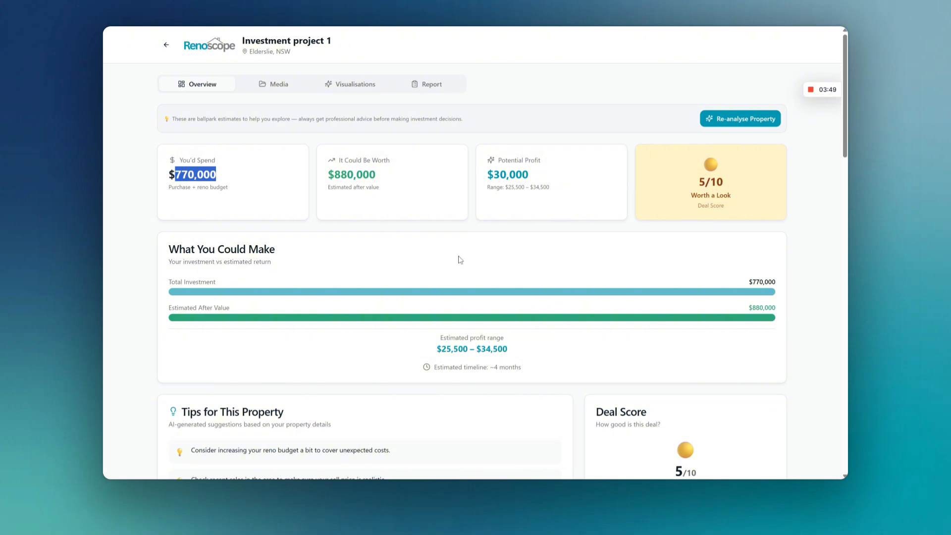
scroll(589, 282, "down", 8)
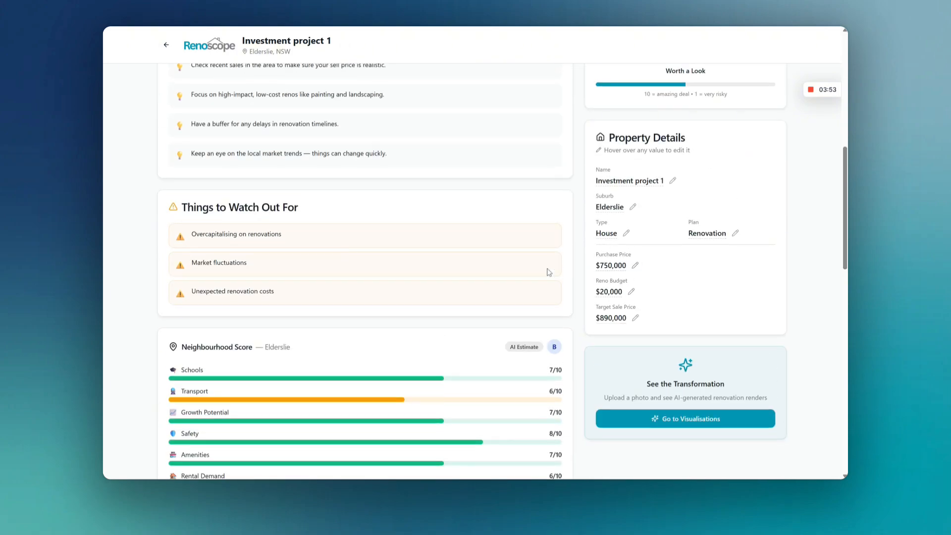
scroll(203, 322, "up", 8)
left_click_drag(334, 174, 384, 173)
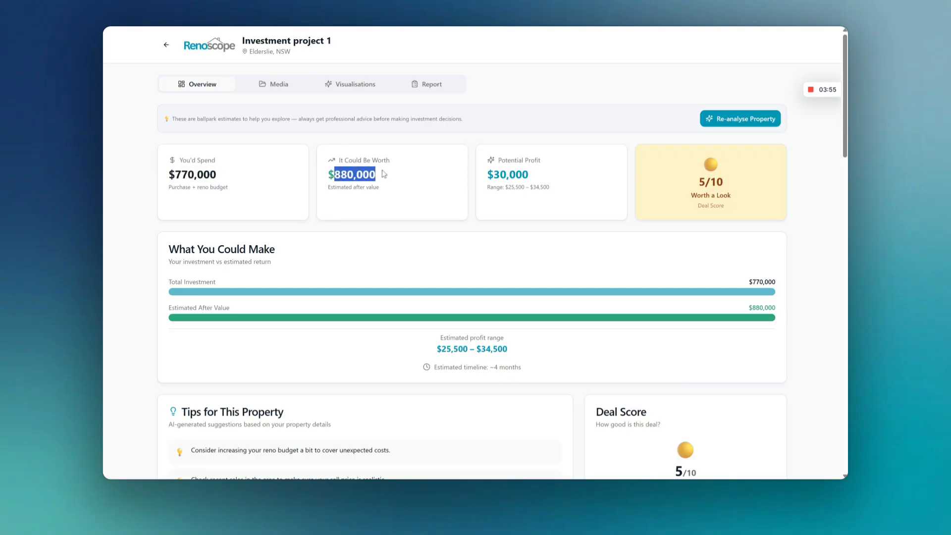
left_click_drag(487, 175, 463, 177)
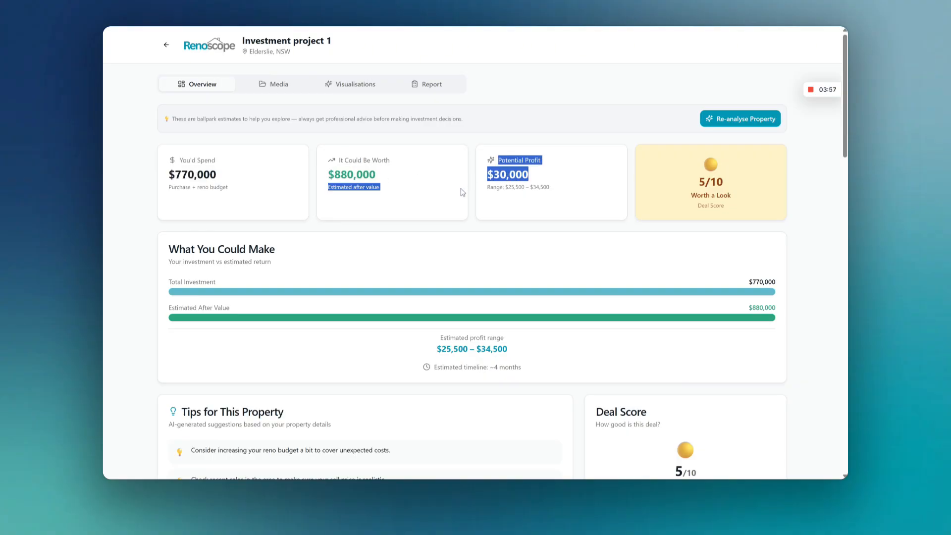
left_click(568, 199)
Step: Set the Cash Flow Calculator's interest rate to 6.4% and its weekly rent to $800
scroll(486, 324, "down", 6)
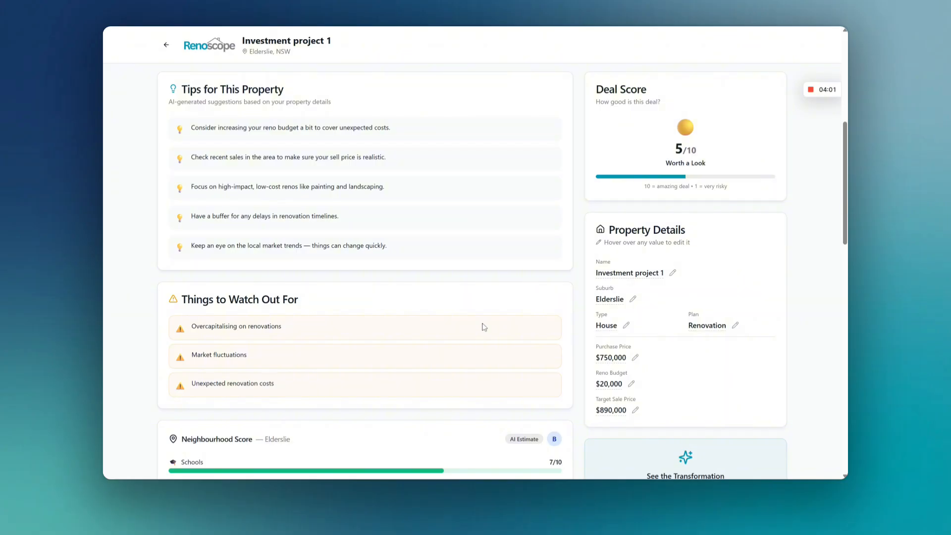
scroll(354, 258, "down", 15)
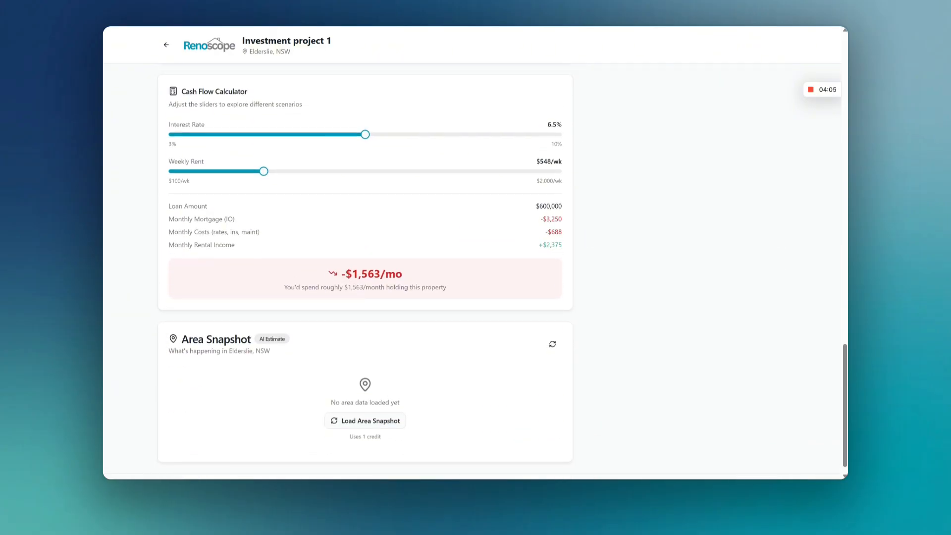
scroll(354, 267, "up", 3)
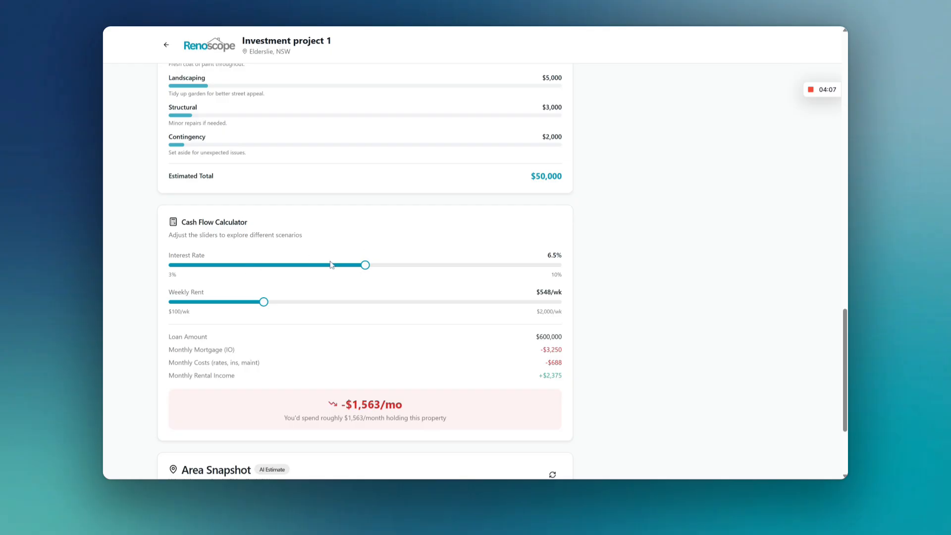
mouse_move(372, 269)
left_mouse_down()
mouse_move(342, 265)
mouse_move(359, 266)
left_mouse_up()
scroll(384, 299, "down", 1)
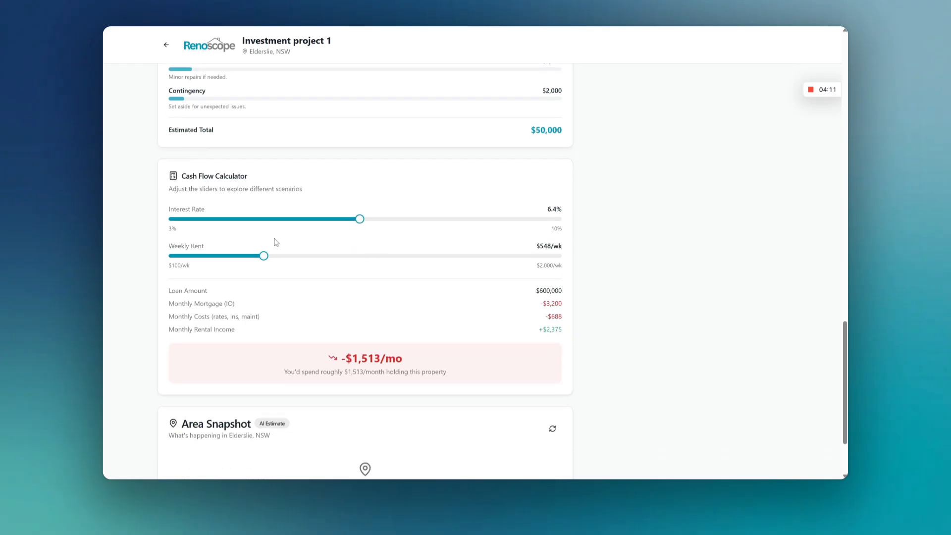
left_click_drag(269, 258, 314, 256)
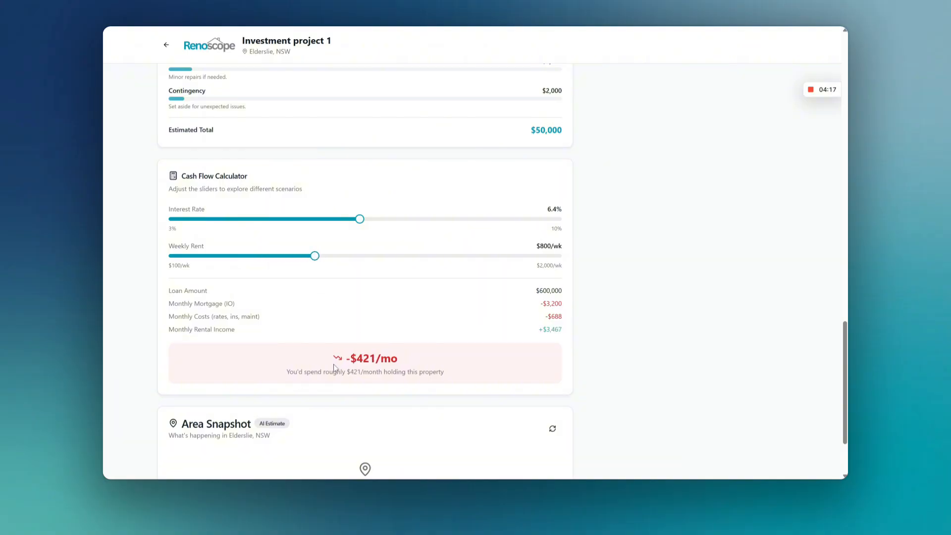
Step: Examine the monthly holding cost in the Cash Flow Calculator against the mortgage, costs and rental income lines
left_click_drag(349, 357, 398, 357)
left_click(401, 367)
left_click_drag(543, 303, 567, 331)
left_click(563, 331)
left_click(538, 336)
left_click(567, 331)
left_click_drag(350, 372, 376, 372)
left_click(348, 382)
left_click_drag(350, 372, 446, 374)
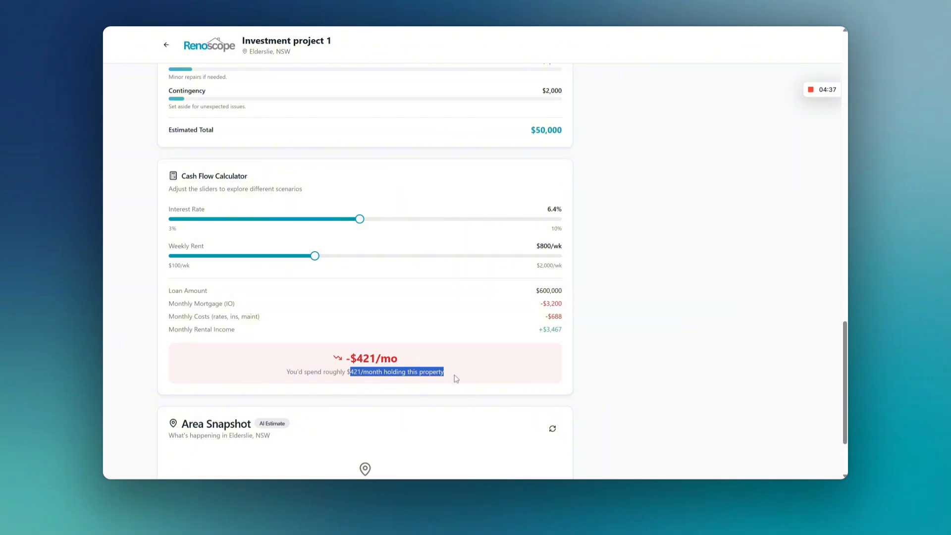
left_click(356, 359)
left_click_drag(356, 359, 402, 361)
left_click(411, 361)
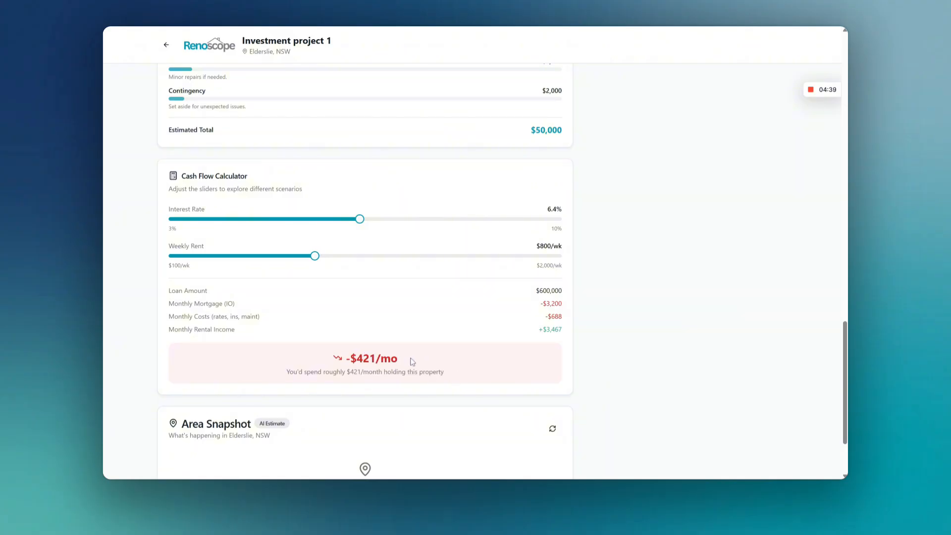
scroll(635, 360, "up", 4)
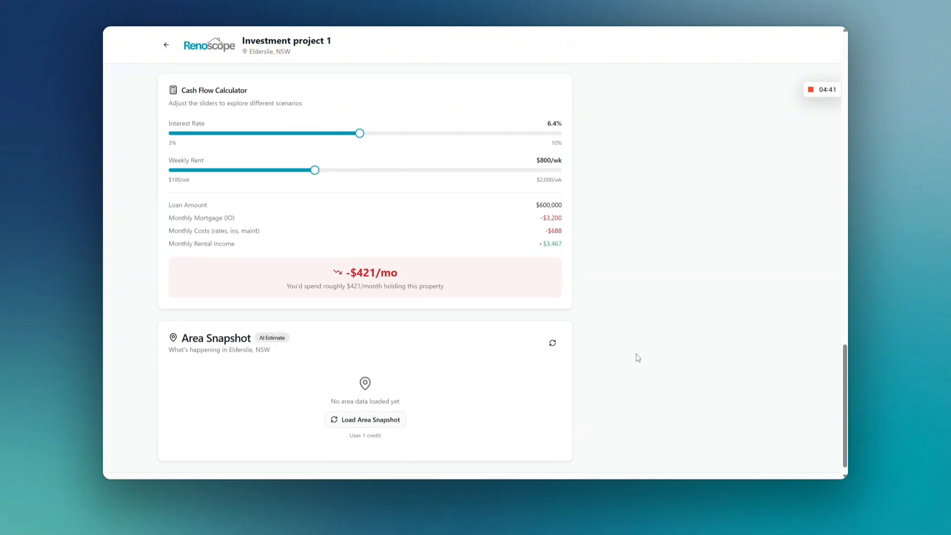
scroll(637, 357, "down", 2)
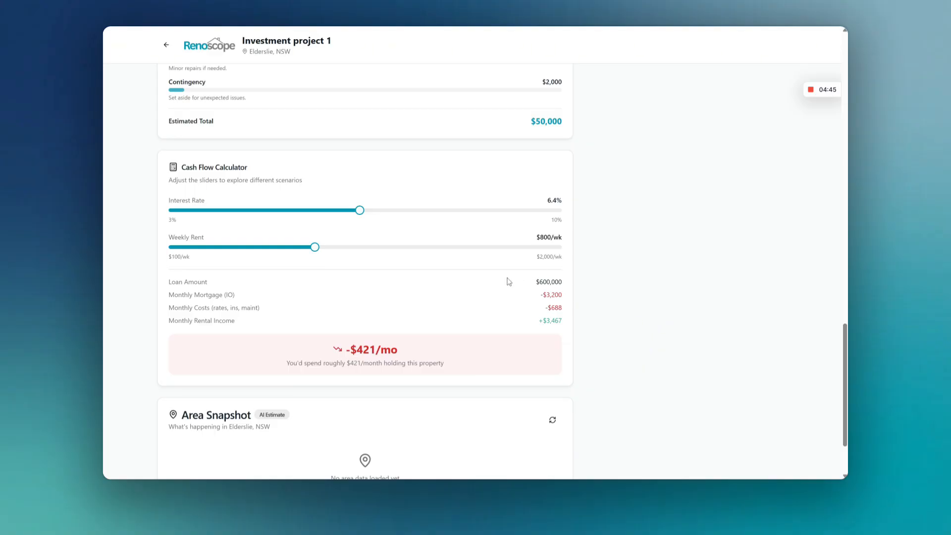
scroll(491, 303, "down", 2)
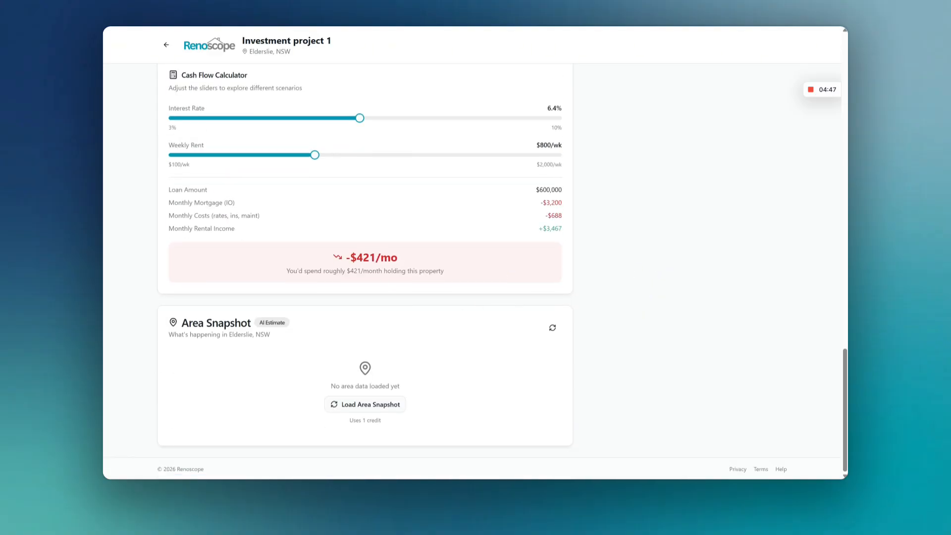
left_click_drag(363, 258, 391, 257)
left_click(503, 312)
Step: Look back over the whole property overview, from the summary cards down to the Area Snapshot section
scroll(515, 313, "up", 15)
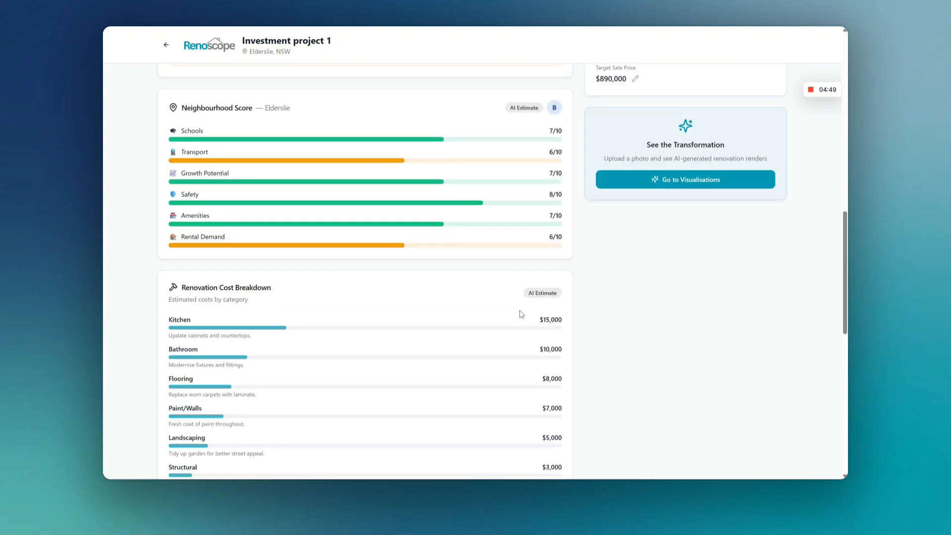
scroll(521, 314, "up", 2)
scroll(312, 210, "down", 15)
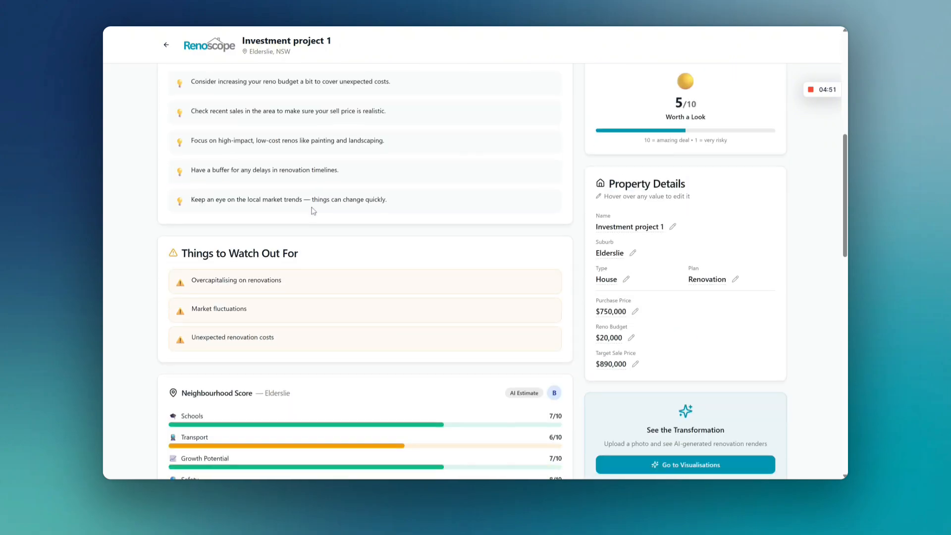
scroll(312, 216, "down", 3)
scroll(312, 218, "up", 15)
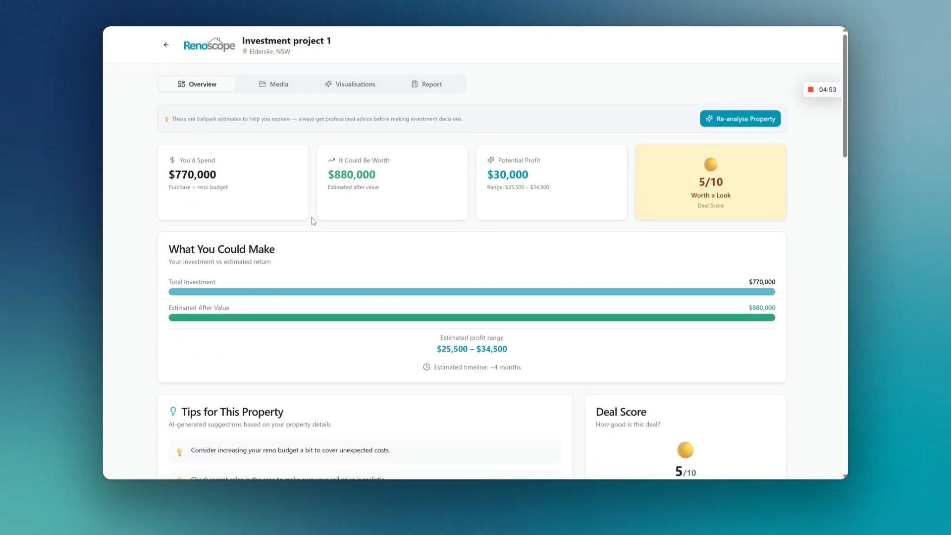
scroll(277, 213, "down", 20)
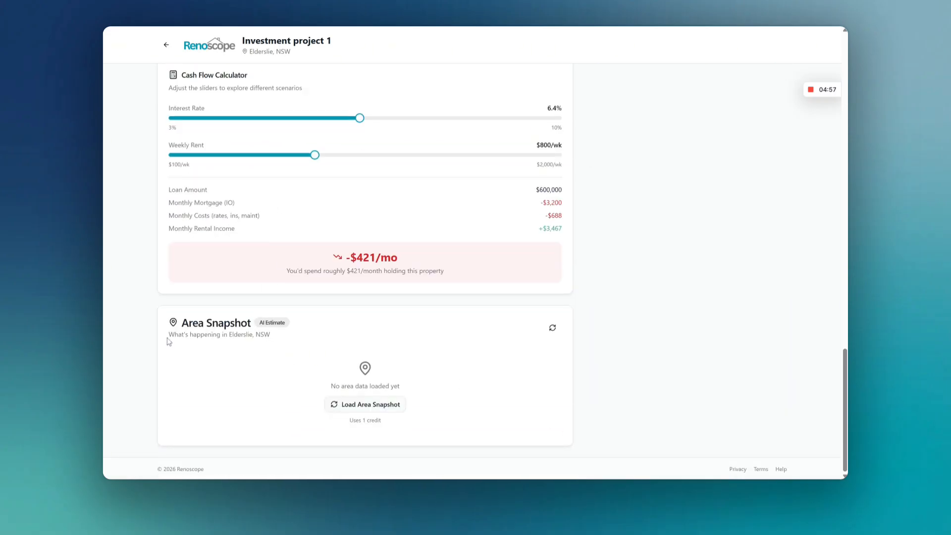
Step: Load the Area Snapshot for Elderslie, NSW
left_click_drag(181, 323, 252, 333)
left_click(251, 333)
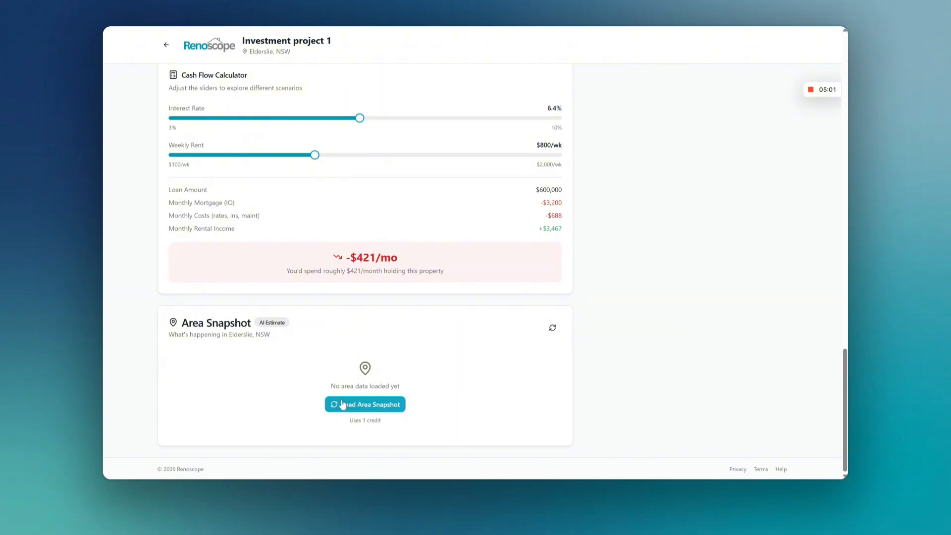
left_click(372, 404)
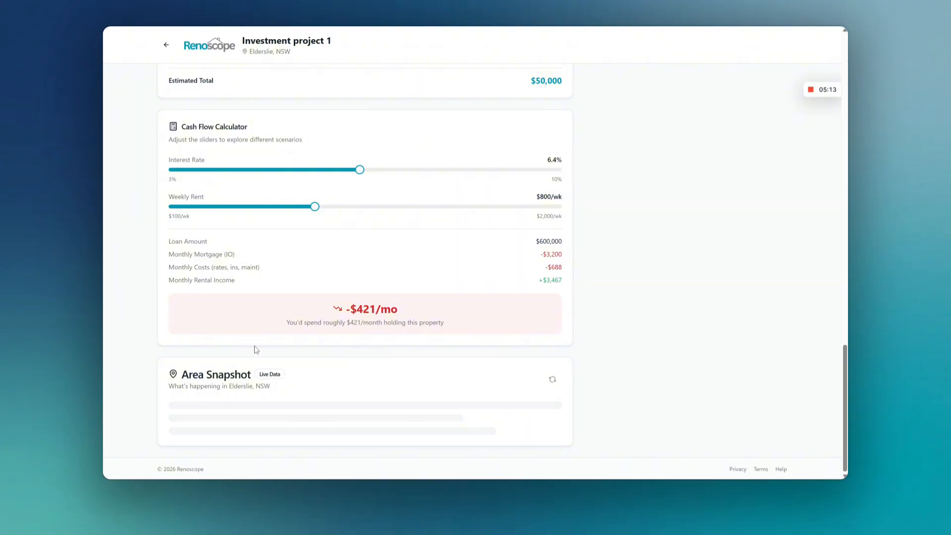
Step: Read the Area Snapshot's suburb market insights, Recent Sales Nearby section and listed sources
scroll(254, 347, "down", 5)
scroll(415, 323, "down", 1)
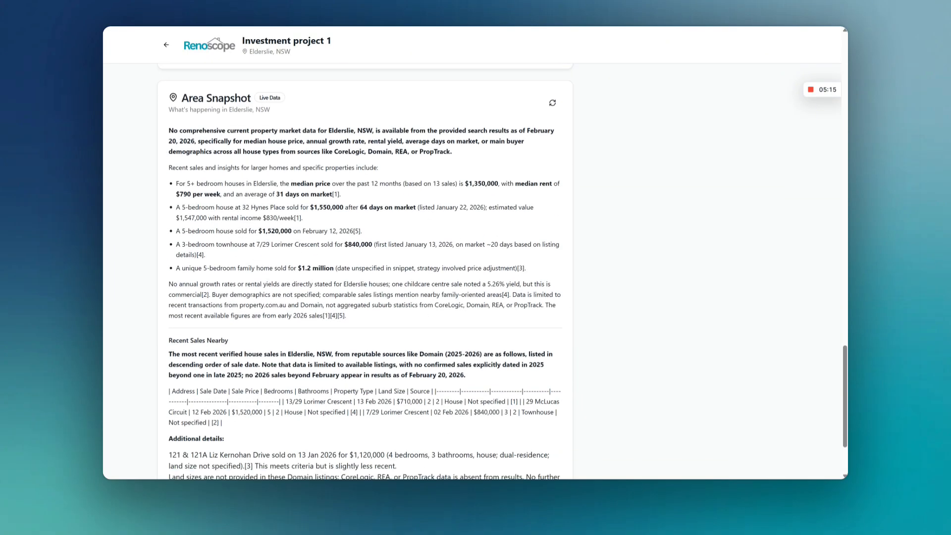
scroll(307, 186, "down", 2)
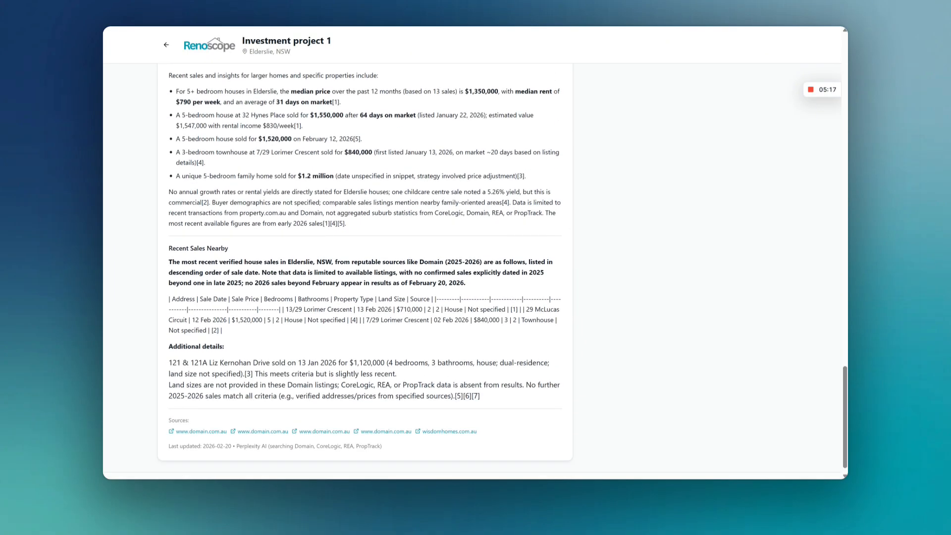
left_click_drag(228, 92, 379, 213)
left_click(384, 226)
left_click_drag(176, 261, 548, 272)
left_click(549, 272)
left_click_drag(419, 261, 485, 272)
scroll(396, 347, "up", 10)
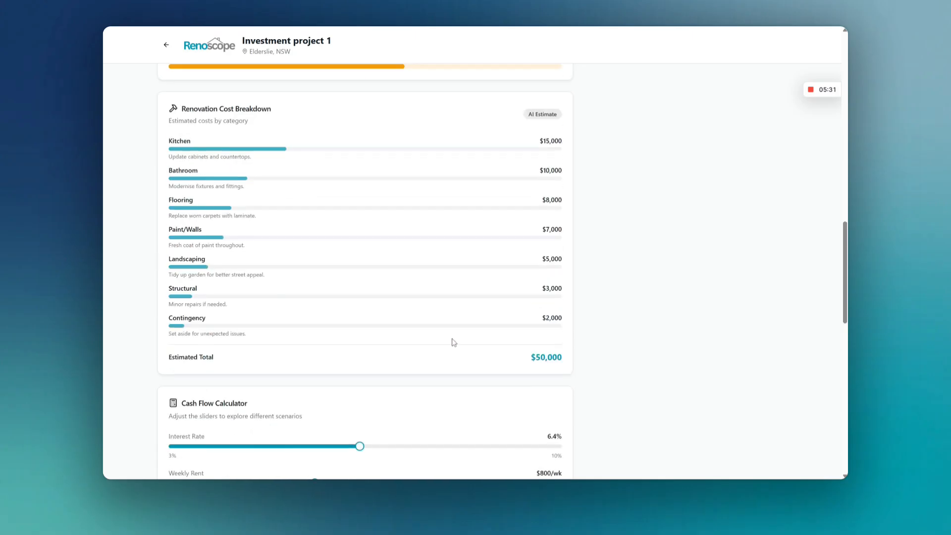
Step: Open the project's media and examine the Property Photos upload area
scroll(458, 336, "up", 15)
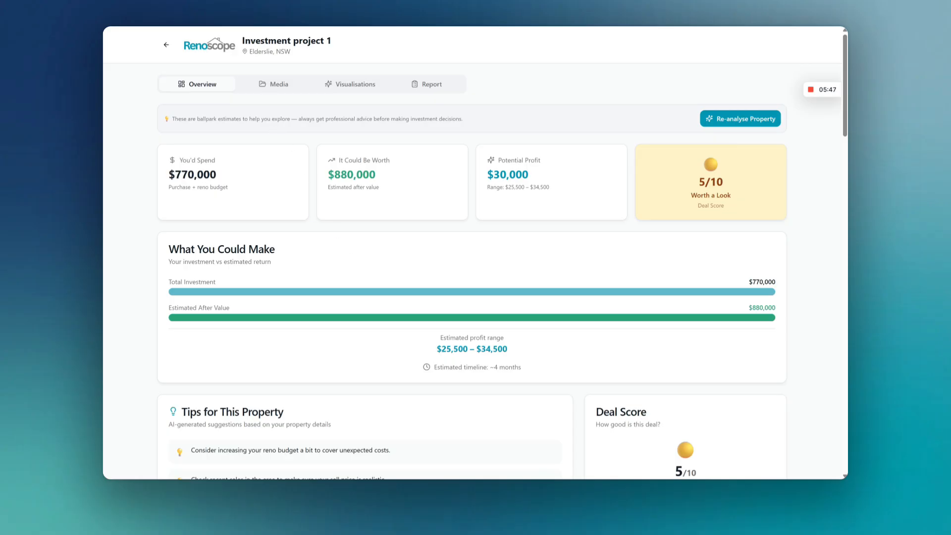
left_click(270, 86)
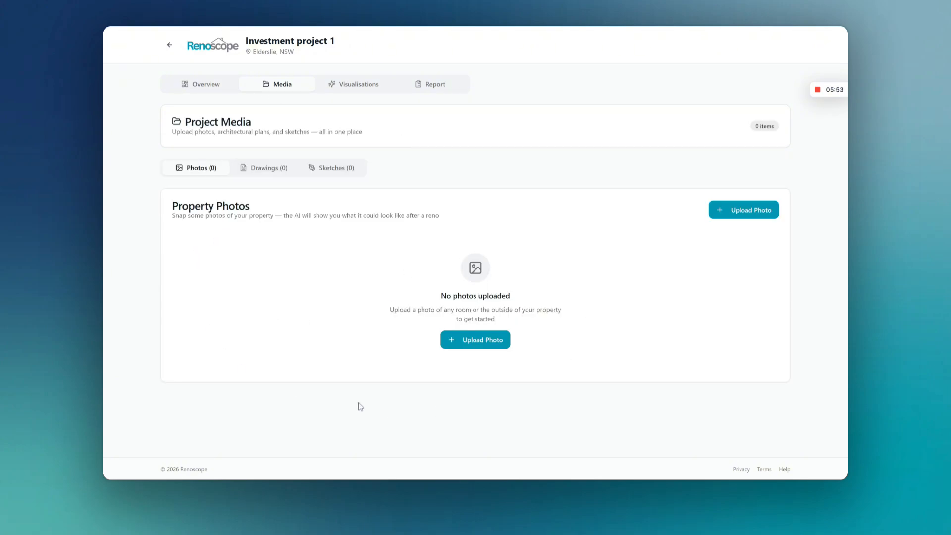
left_click_drag(584, 312, 608, 410)
left_click(322, 358)
Step: Examine the Property Drawings guidance and the upload slots for floor plans and elevations
left_click(261, 170)
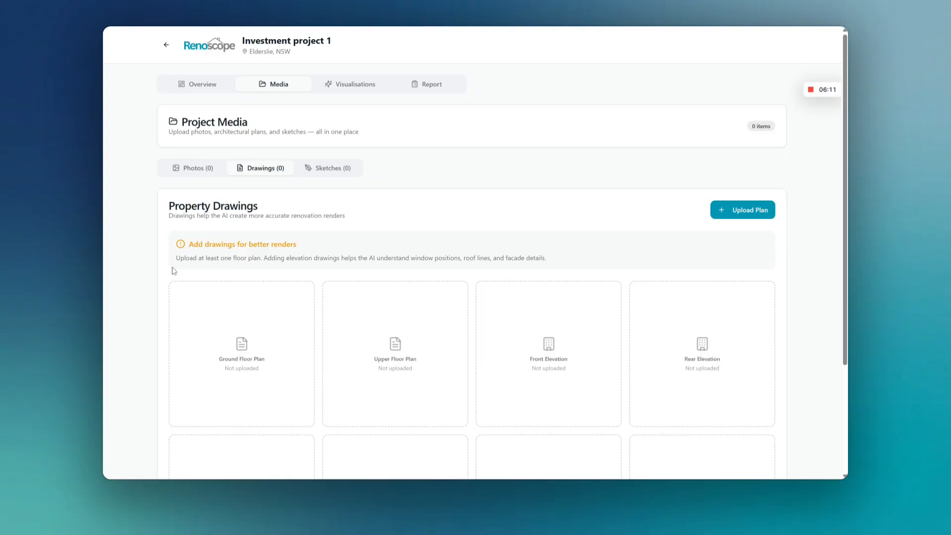
left_click_drag(171, 273, 338, 274)
left_click(338, 274)
scroll(338, 273, "down", 3)
scroll(338, 284, "up", 3)
Step: Compare the media sections for sketches and drawings, and check which source media the Visualisations page offers
left_click(316, 170)
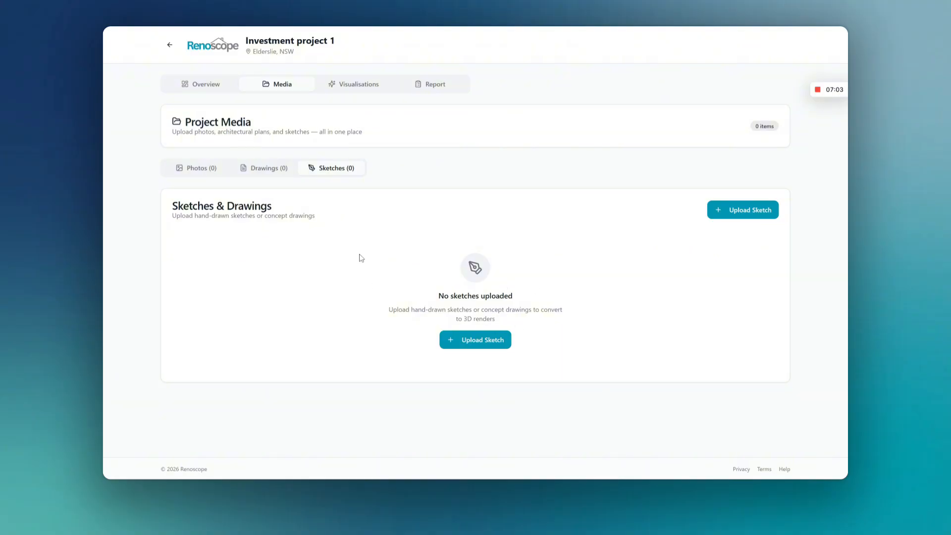
left_click(270, 173)
left_click(322, 168)
left_click(346, 89)
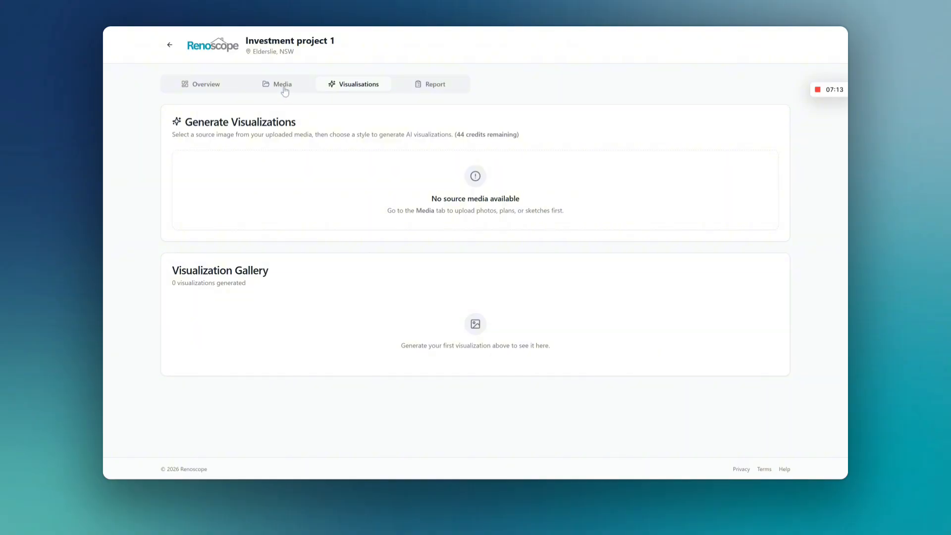
Step: Upload an exterior photo of the run-down house to the project's Property Photos
left_click(265, 87)
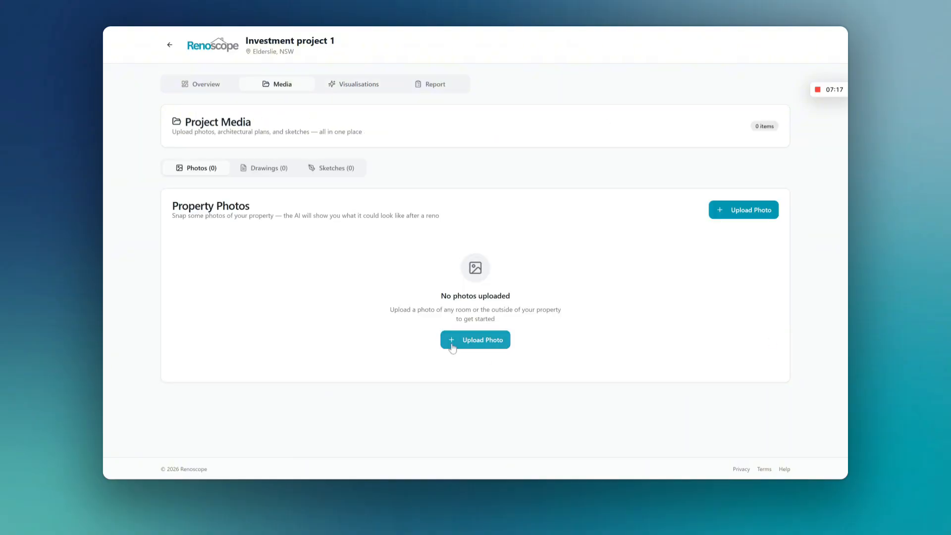
left_click(452, 345)
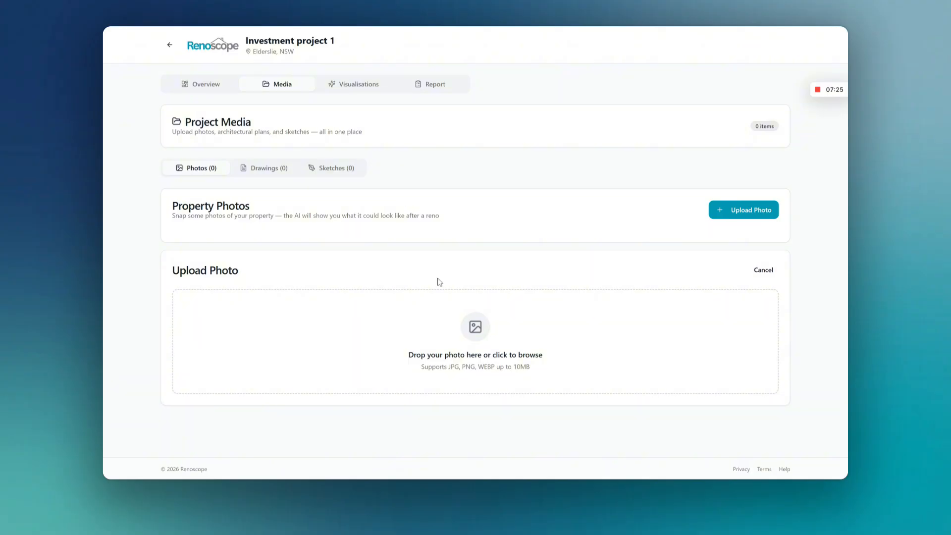
left_click(465, 334)
left_click(263, 375)
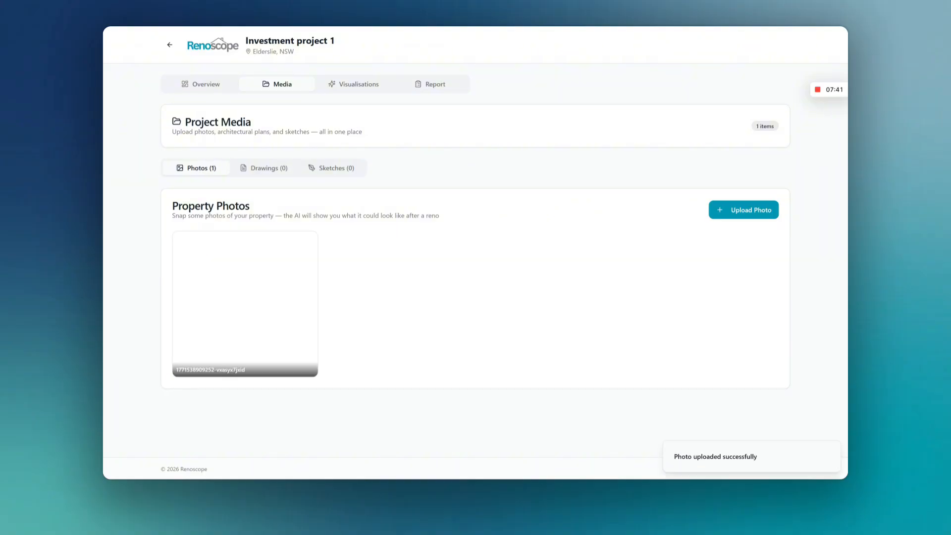
mouse_move(298, 256)
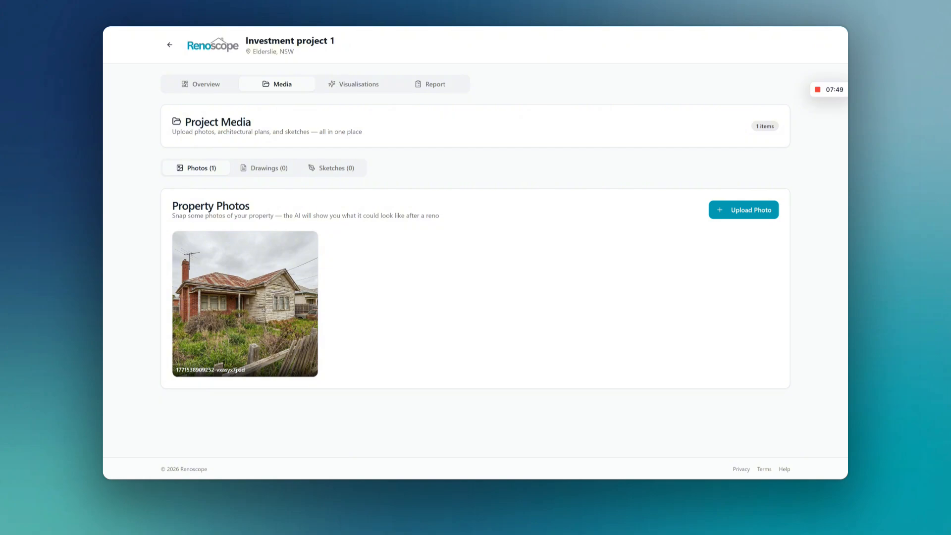
Step: Select the uploaded house photo as the visualization source and look over the Renovate action and its options
left_click(341, 85)
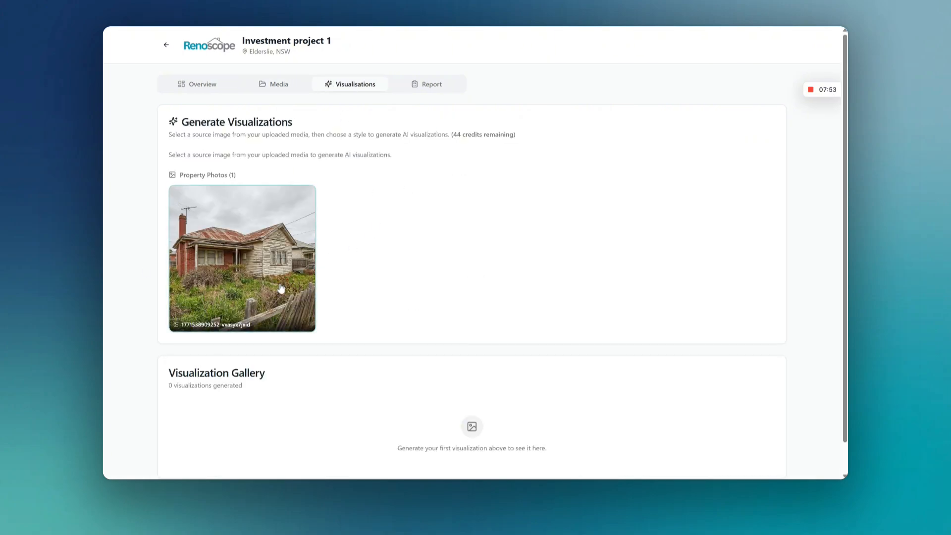
left_click(221, 246)
scroll(505, 272, "down", 10)
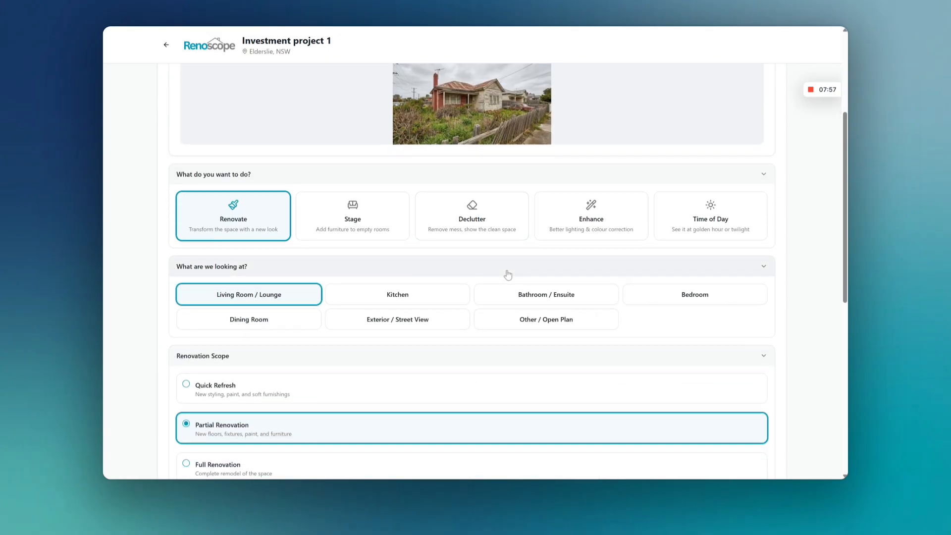
scroll(506, 270, "up", 10)
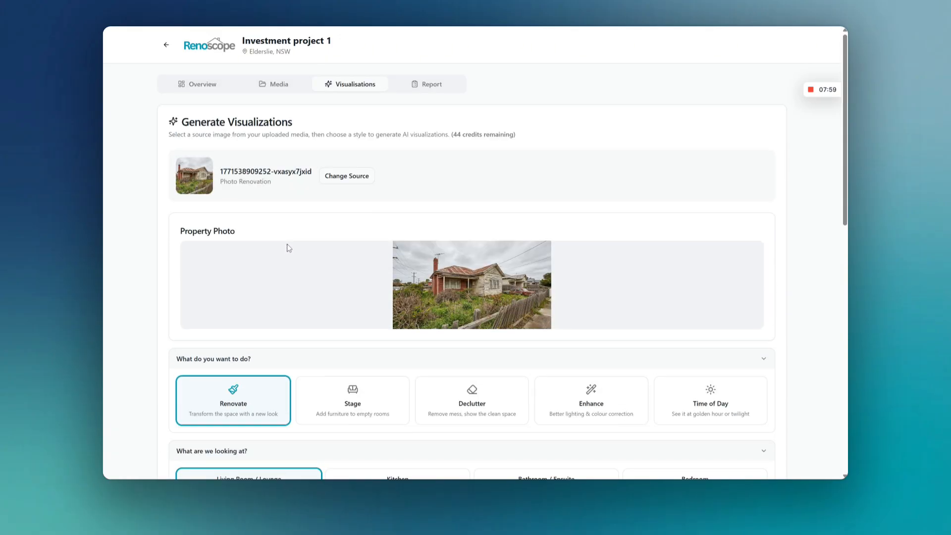
scroll(320, 284, "down", 2)
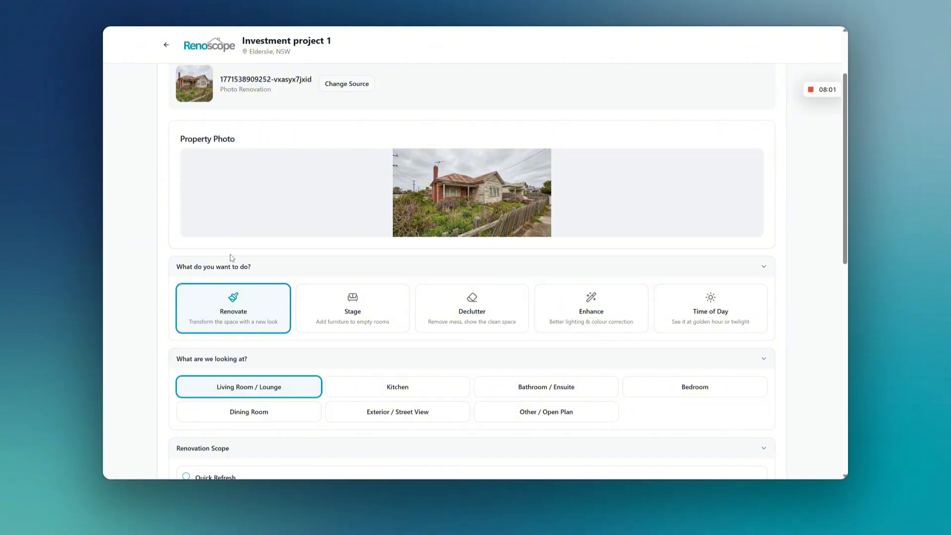
scroll(271, 254, "down", 3)
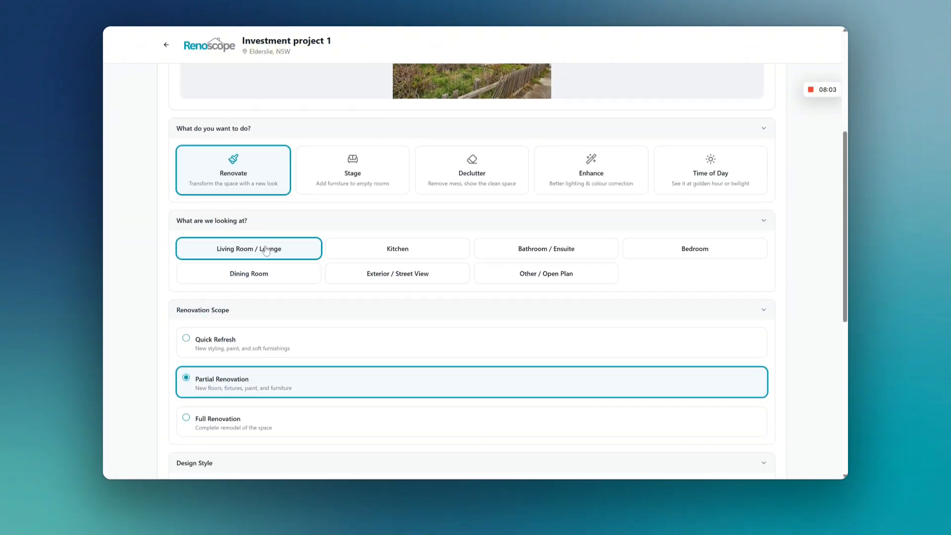
scroll(383, 235, "up", 2)
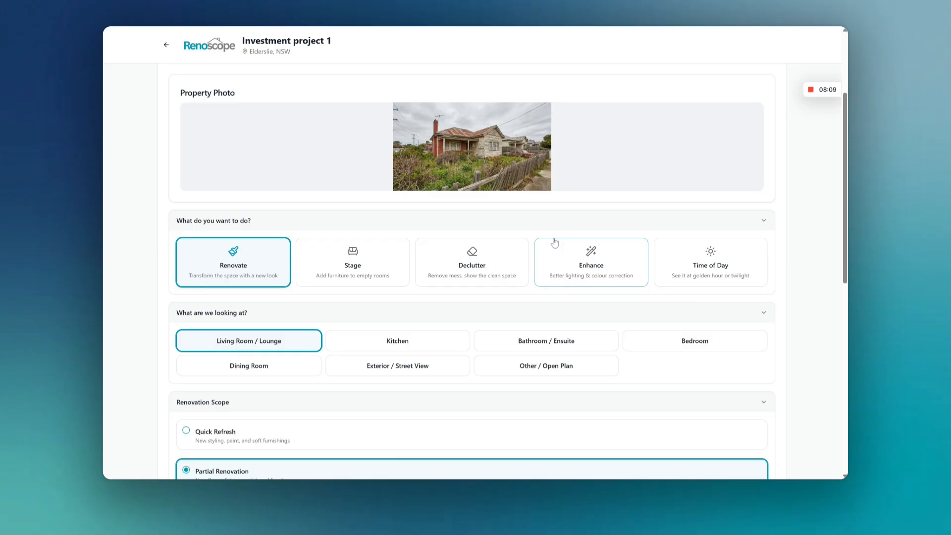
Step: Set the photo's subject to Exterior / Street View and review the Renovation Scope choices
scroll(552, 244, "down", 2)
left_click(421, 275)
scroll(444, 126, "up", 3)
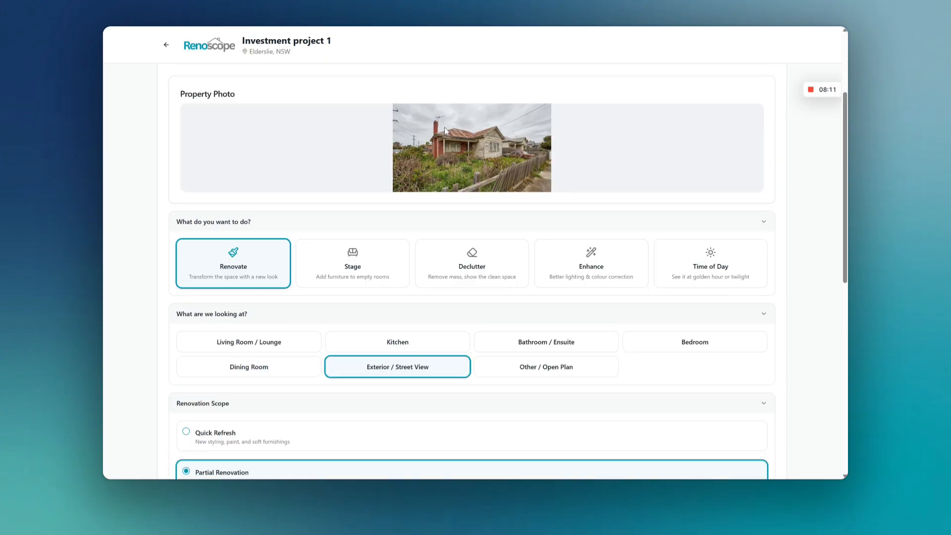
scroll(484, 177, "down", 4)
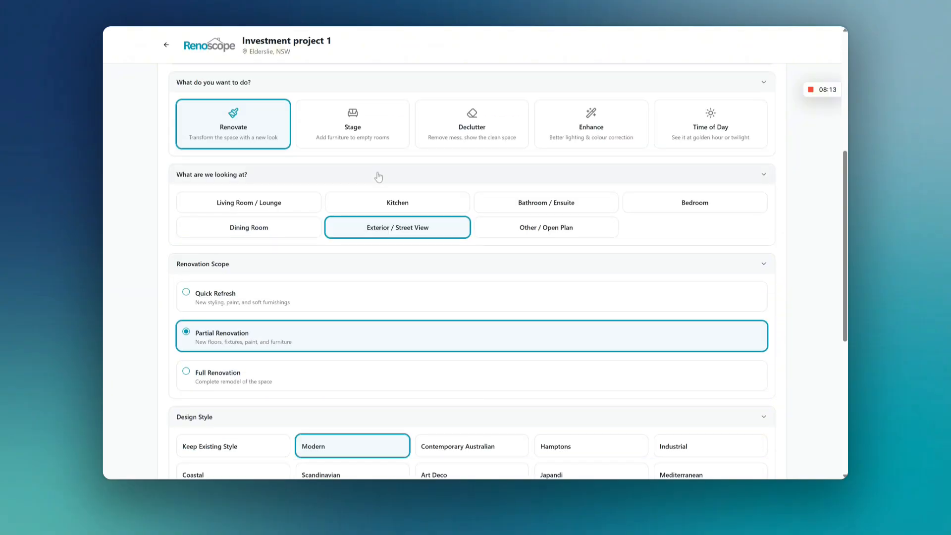
scroll(378, 178, "up", 2)
scroll(426, 153, "down", 2)
scroll(415, 155, "down", 2)
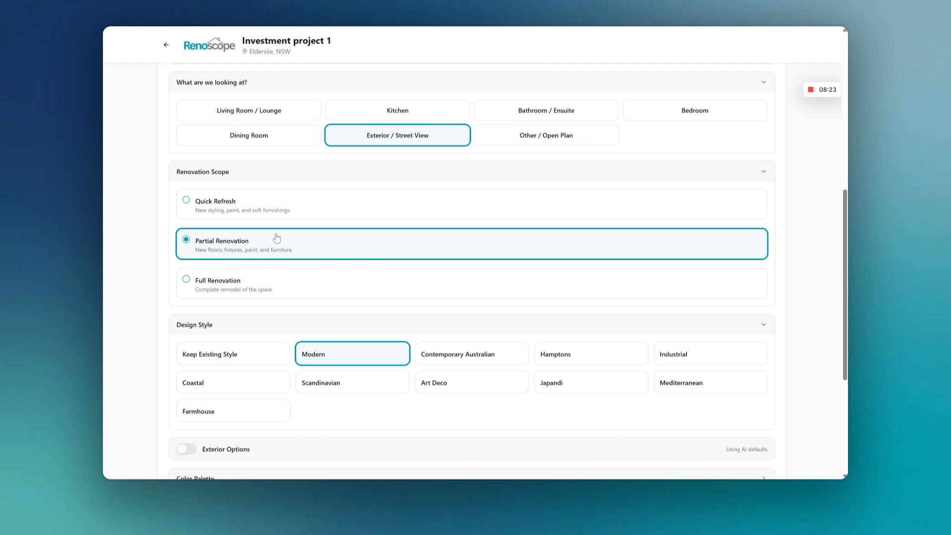
Step: Set the Design Style to Keep Existing Style
scroll(268, 233, "down", 2)
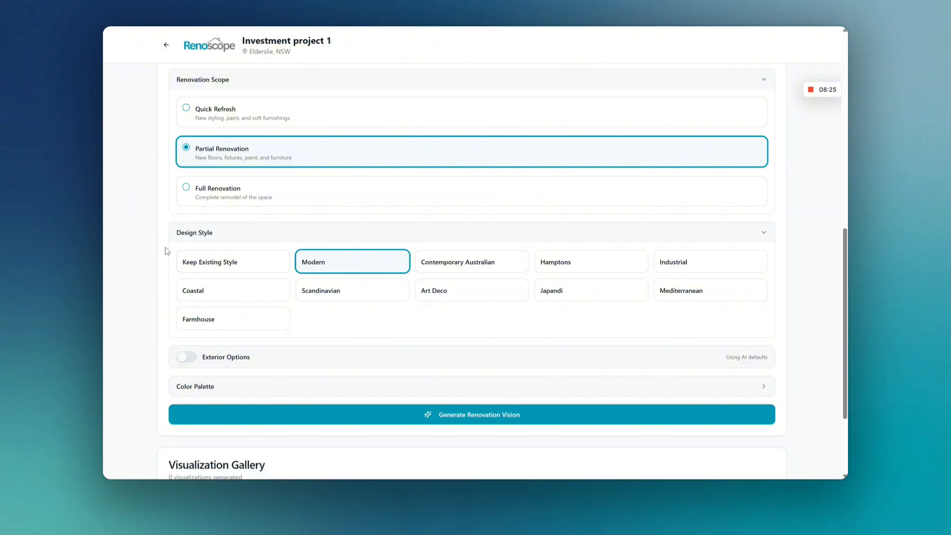
left_click(198, 267)
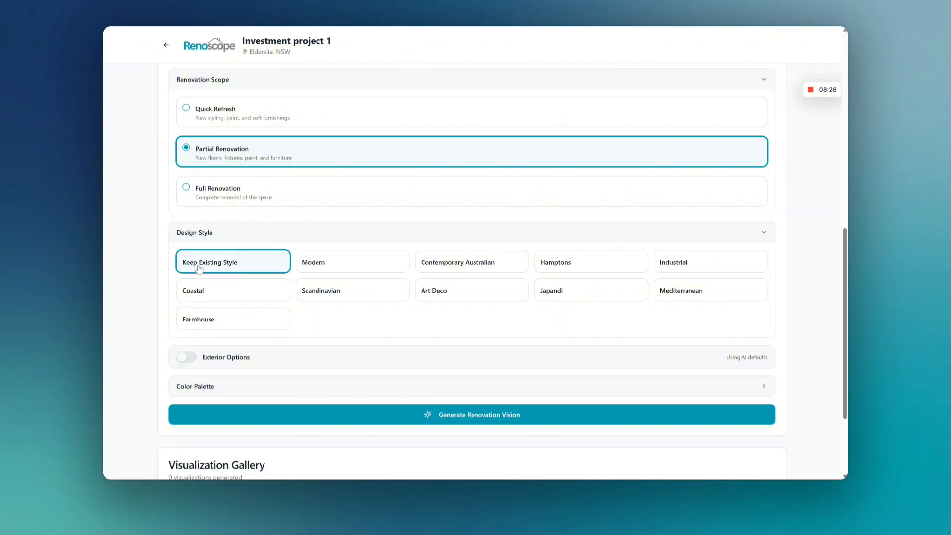
left_click(363, 266)
left_click(252, 267)
scroll(208, 272, "down", 3)
Step: Enable the custom Exterior Options and set the Facade to Cladding Update
left_click(184, 233)
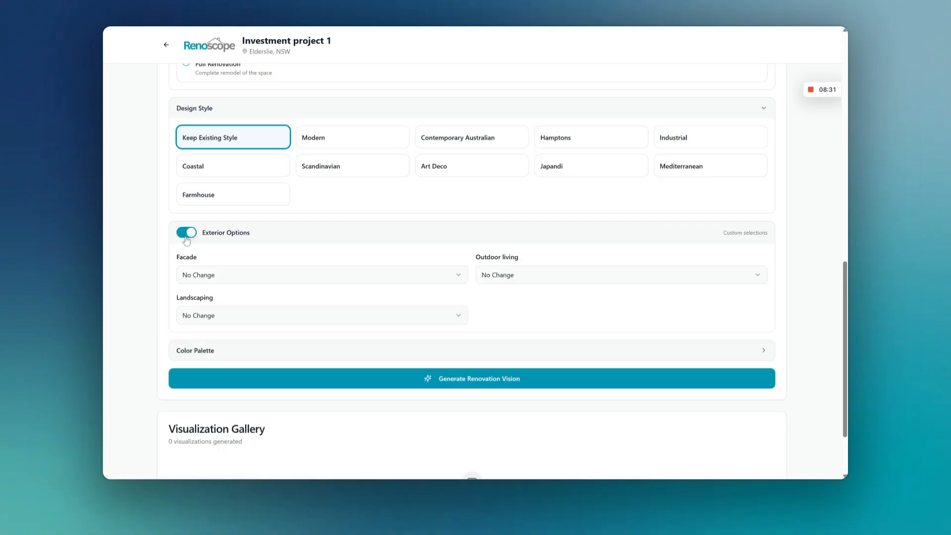
left_click(227, 275)
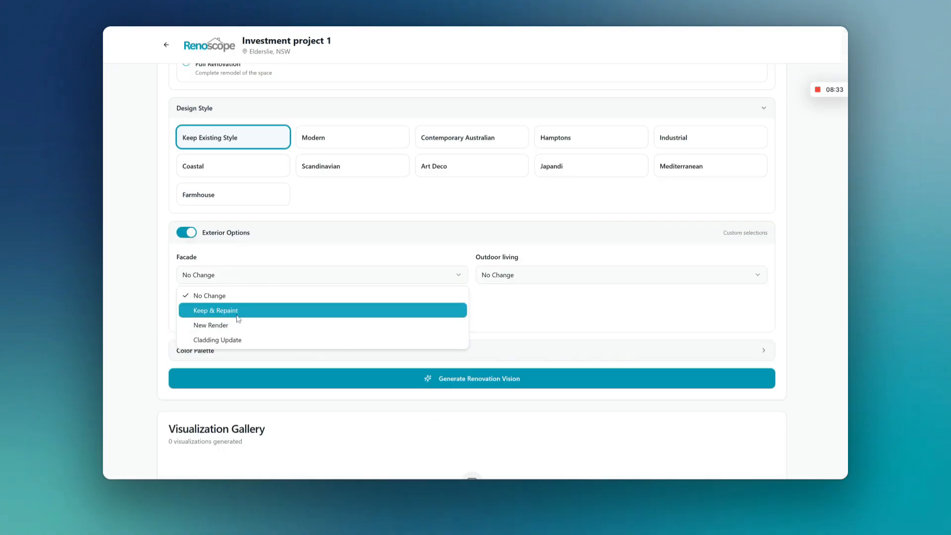
left_click(228, 340)
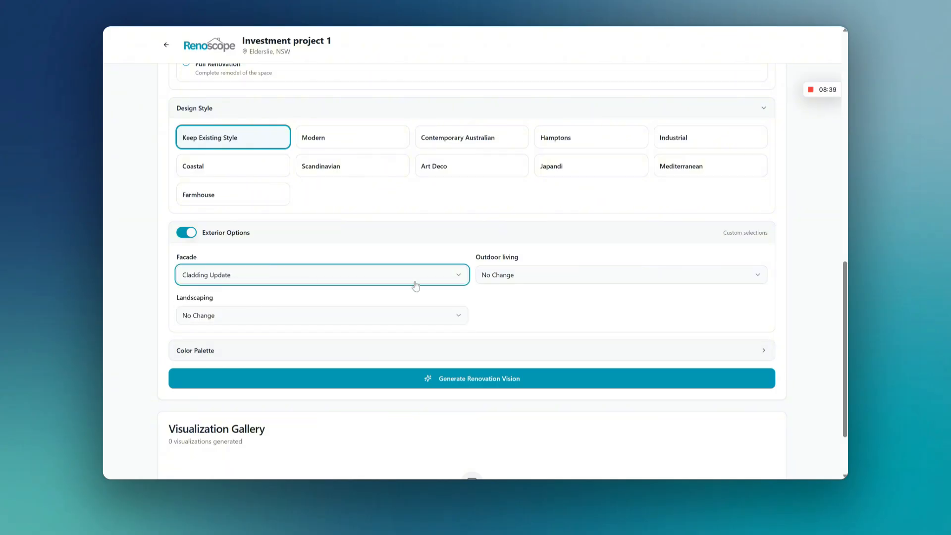
Step: Set Outdoor living to Add Deck and Landscaping to Low Maintenance
left_click(522, 273)
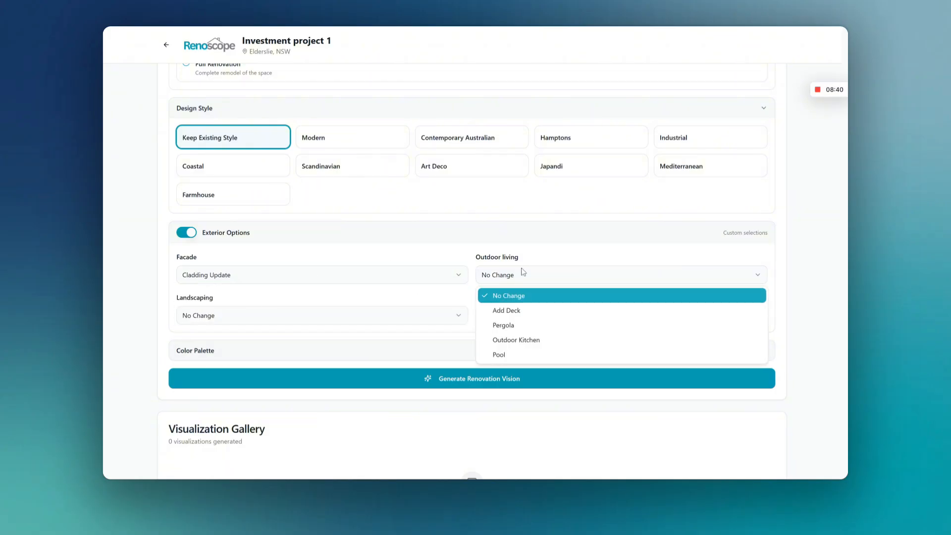
left_click(525, 318)
left_click(182, 318)
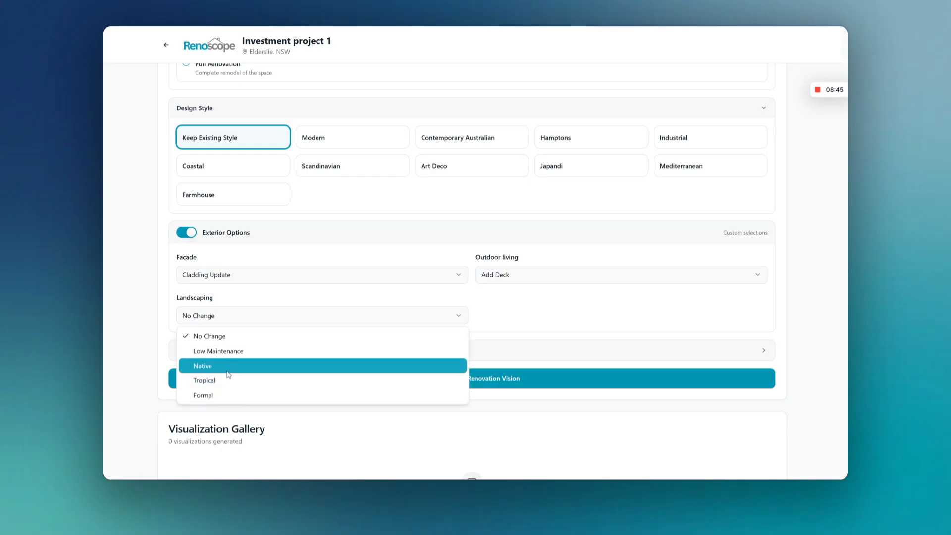
left_click(220, 351)
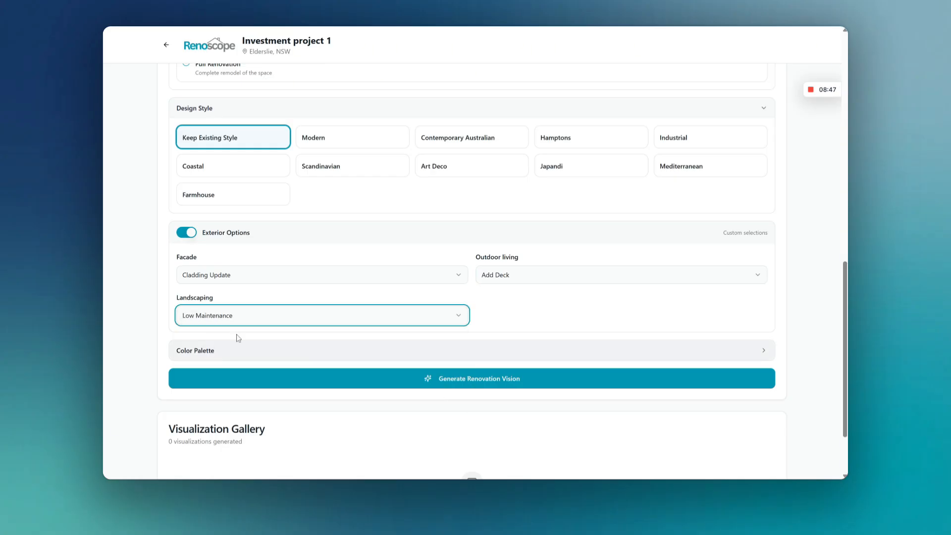
Step: Generate the renovation vision from the chosen settings and recheck the source photo, renovation scope and design style
scroll(597, 297, "down", 2)
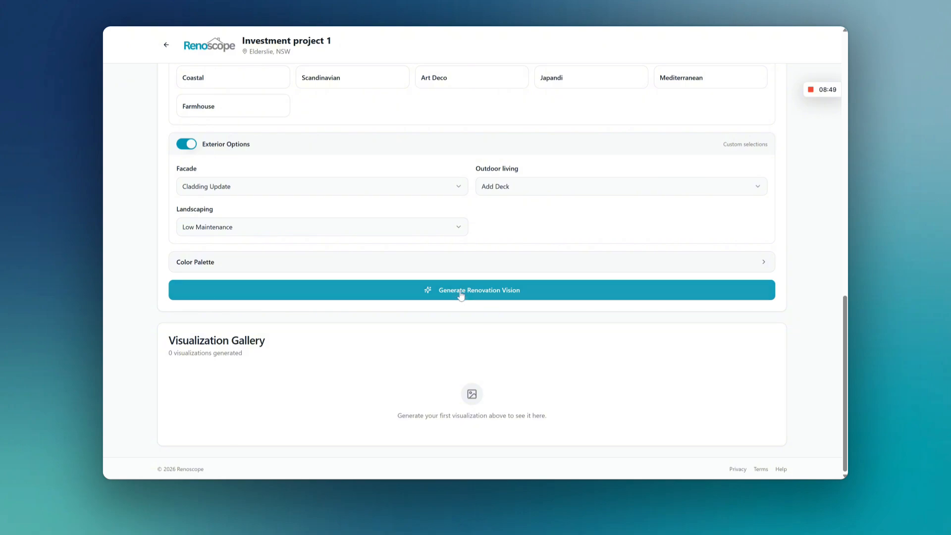
left_click(461, 296)
scroll(161, 277, "up", 5)
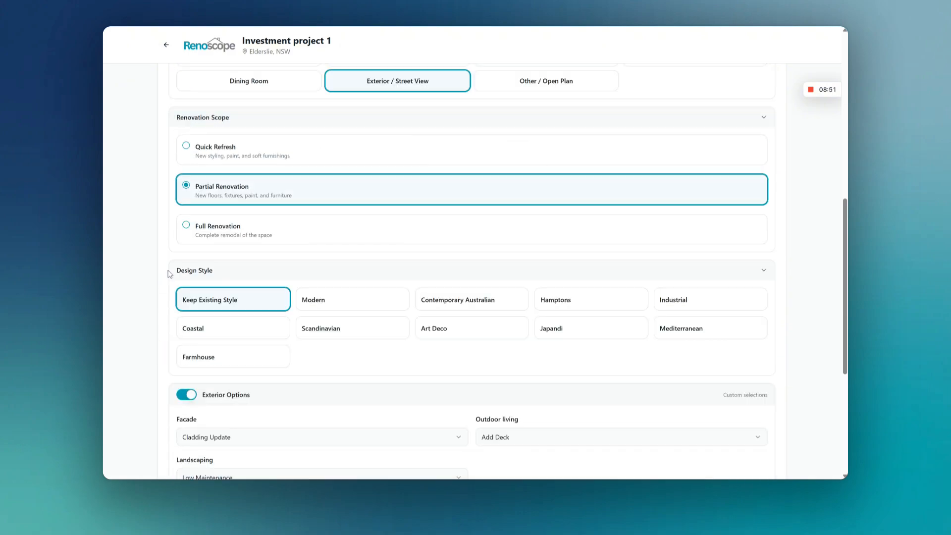
scroll(170, 274, "up", 8)
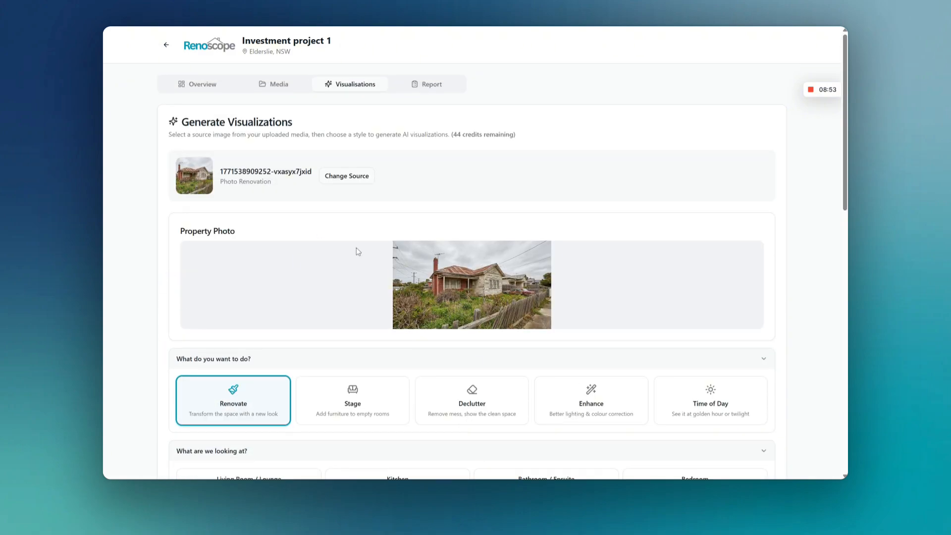
scroll(391, 232, "down", 8)
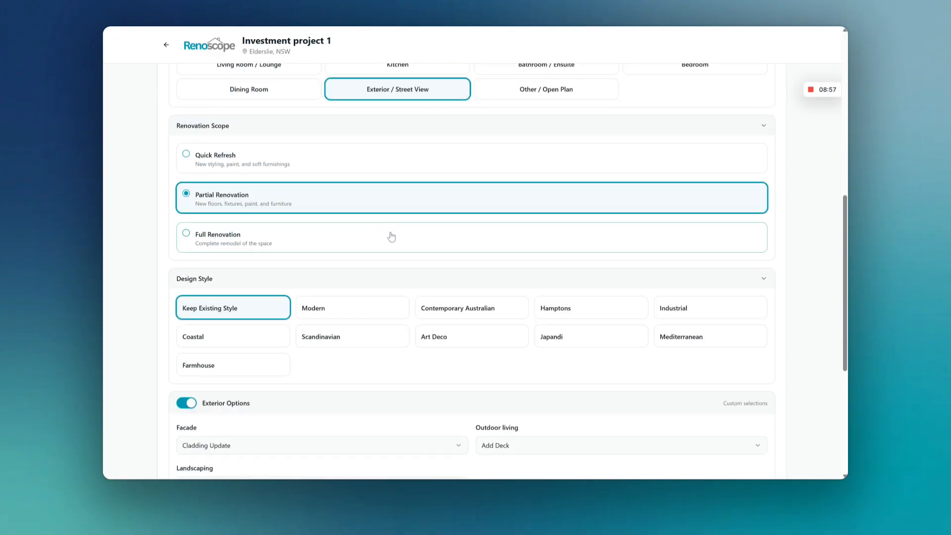
Step: Review the finished Keep Existing renovation from the Visualization Gallery in the full-size preview, and close the preview
scroll(392, 237, "down", 5)
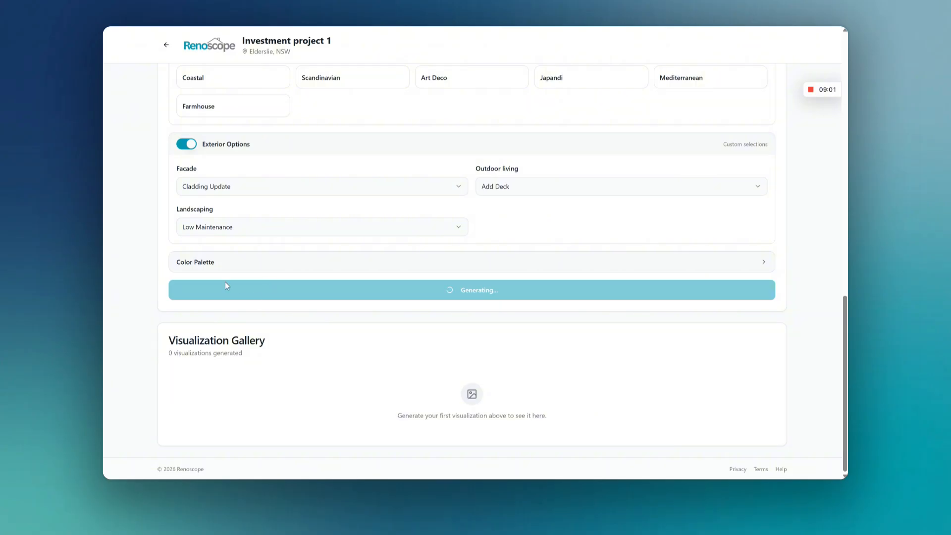
scroll(203, 262, "up", 5)
scroll(207, 274, "up", 4)
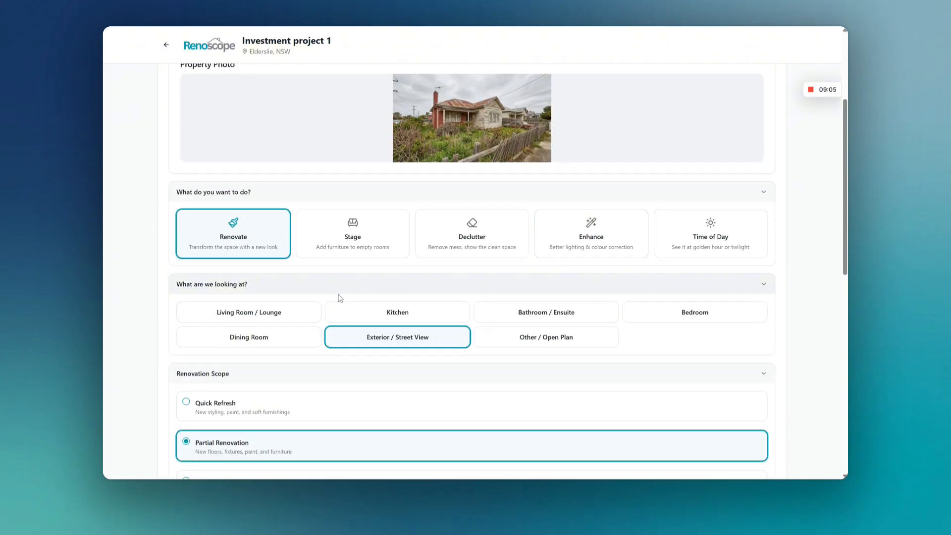
scroll(337, 297, "down", 8)
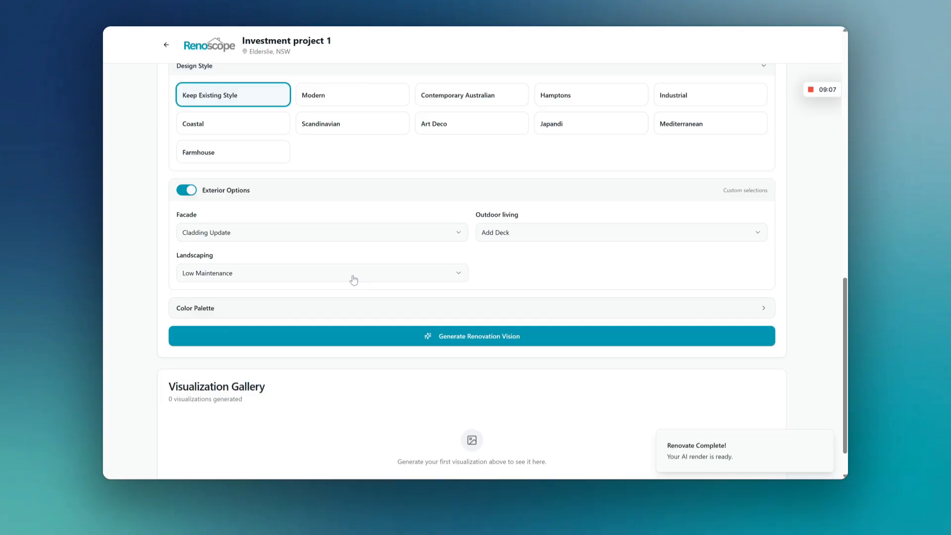
scroll(292, 257, "down", 2)
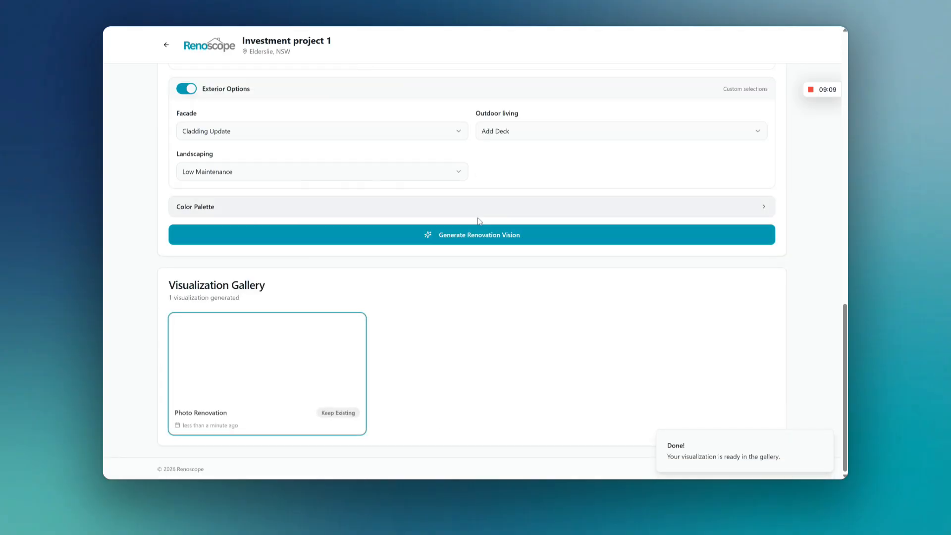
mouse_move(235, 396)
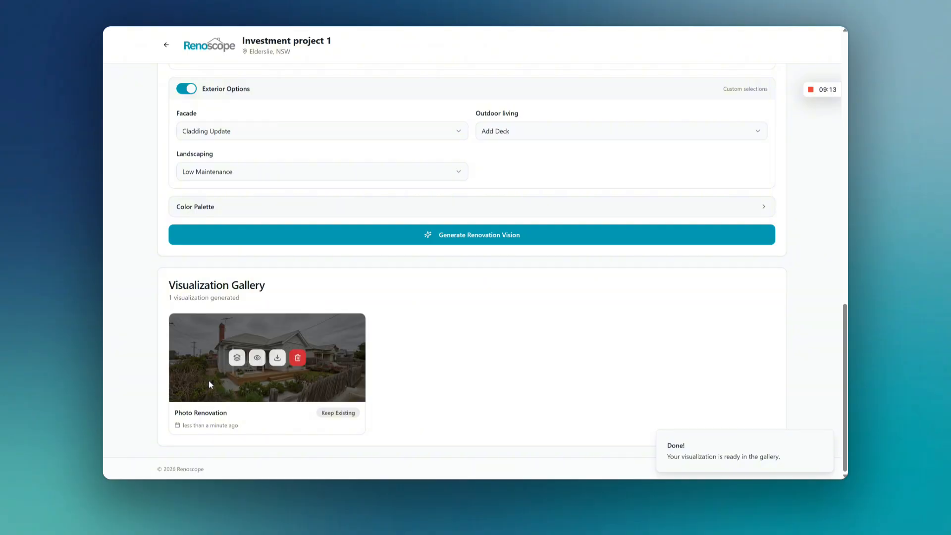
mouse_move(243, 355)
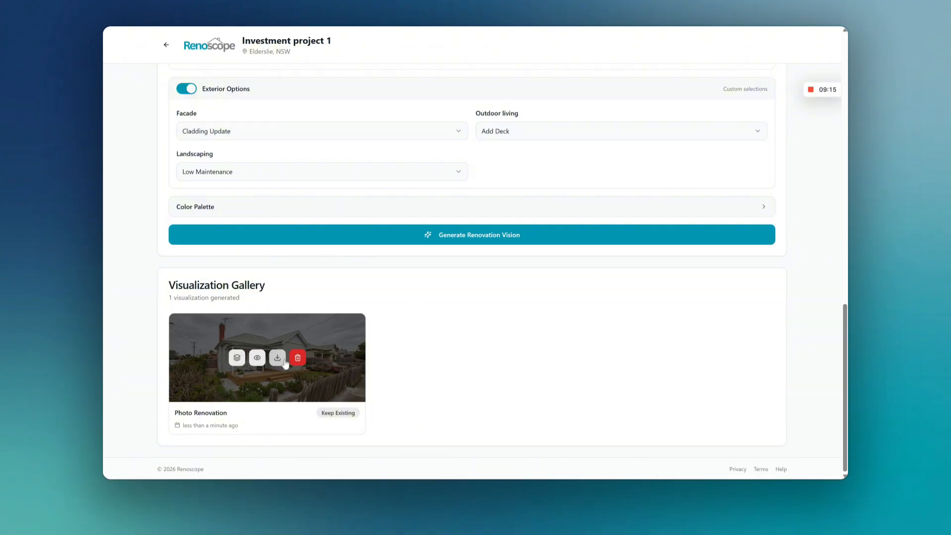
left_click(257, 357)
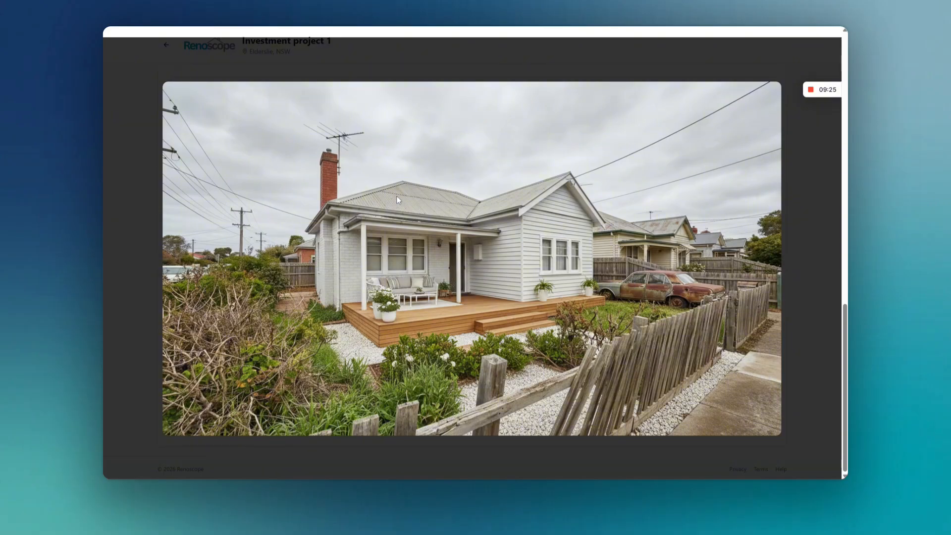
left_click(114, 284)
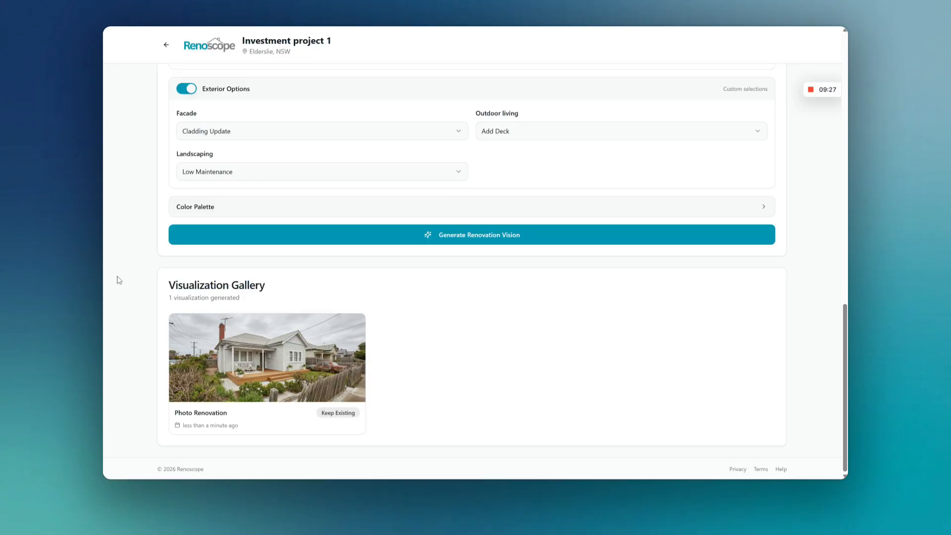
Step: Set the generated Keep Existing renovation as the source image for further visualizations
scroll(147, 359, "up", 12)
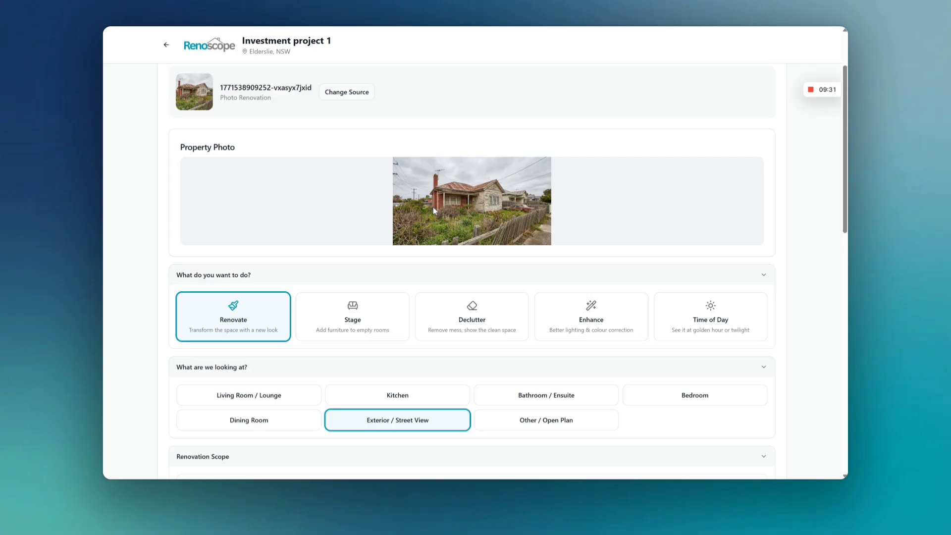
scroll(474, 201, "down", 12)
mouse_move(226, 353)
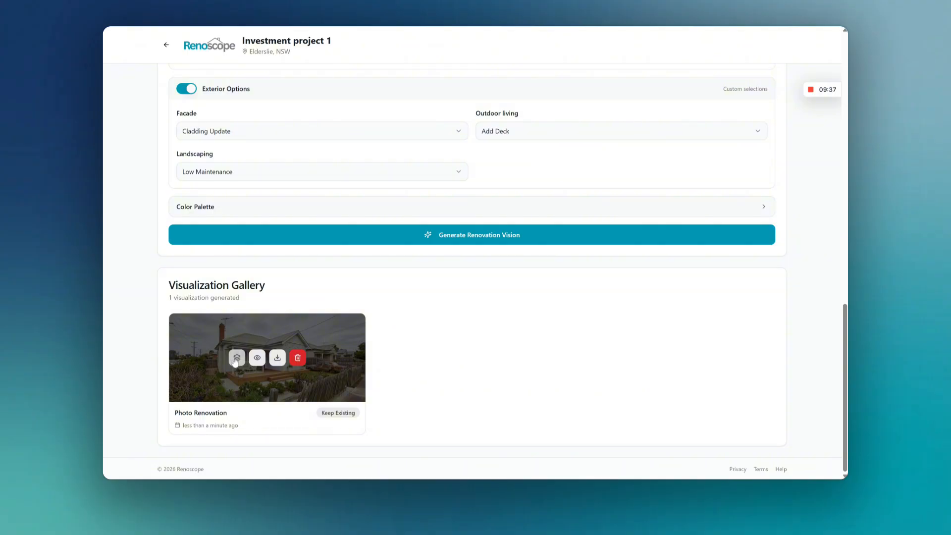
left_click(236, 359)
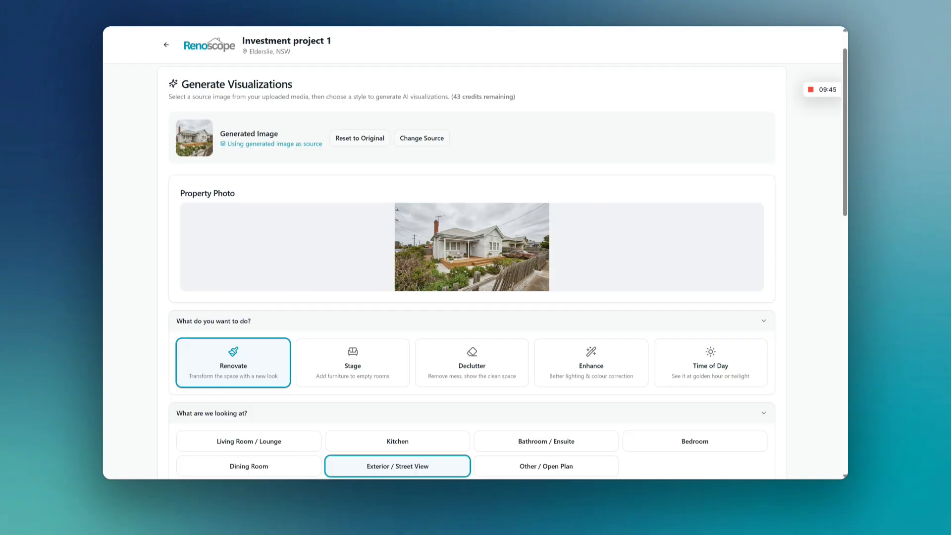
Step: Explore the Enhance and Time of Day modes, trying the Morning Light, Twilight and Night options
scroll(462, 228, "down", 5)
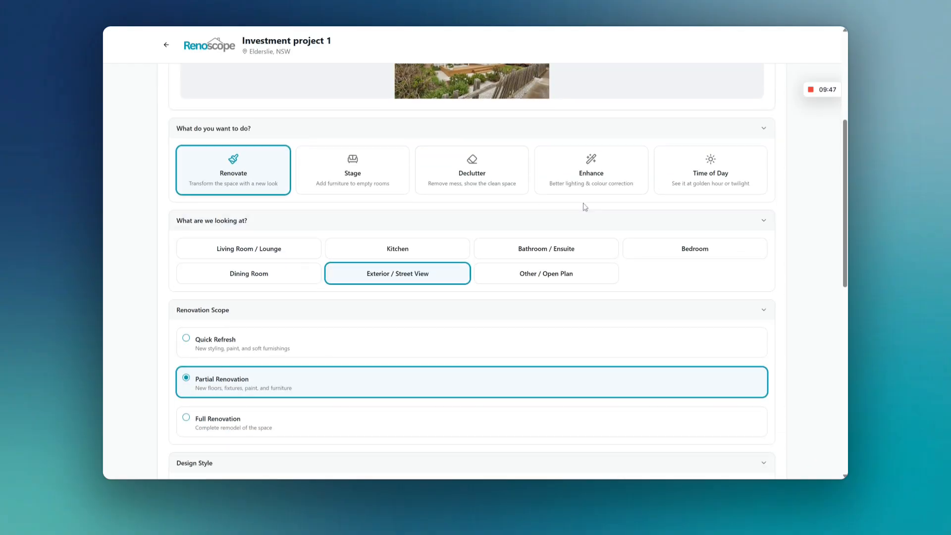
left_click(599, 179)
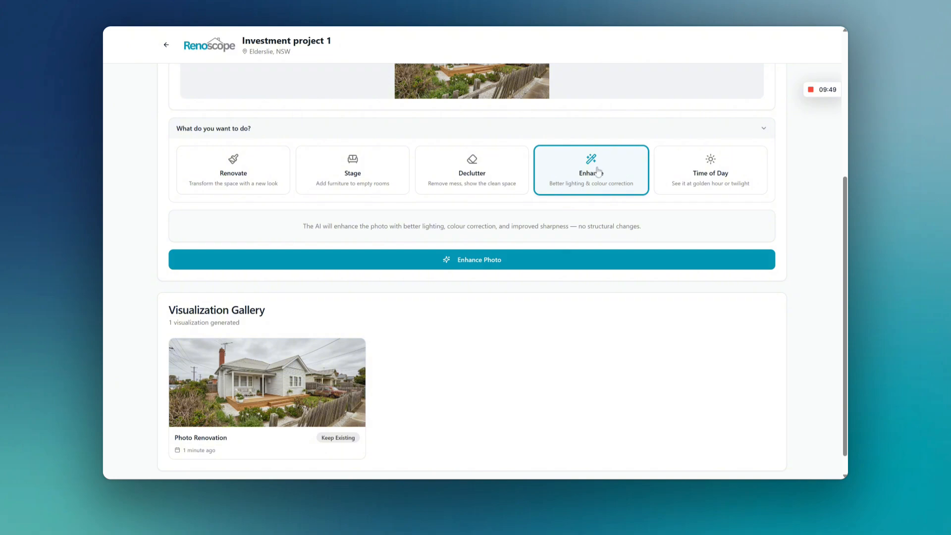
left_click(703, 190)
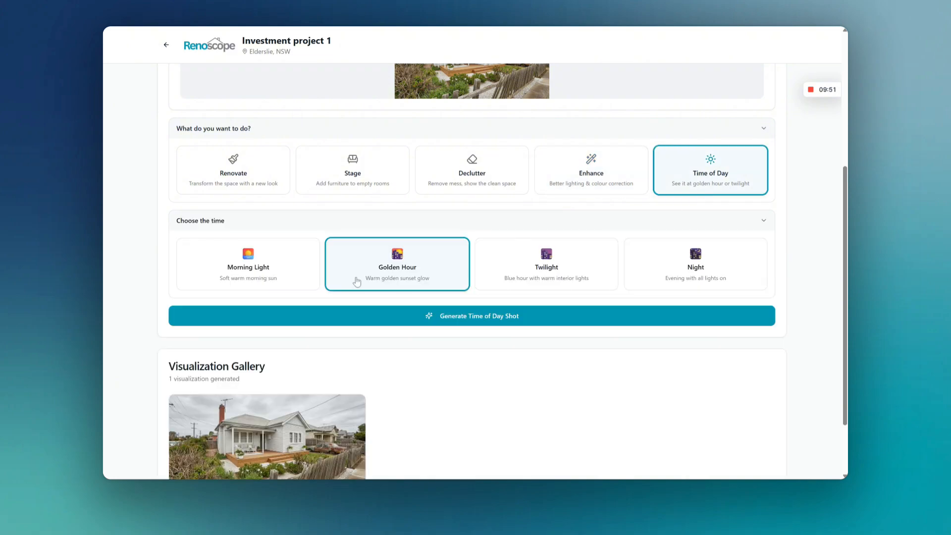
left_click(241, 276)
left_click(550, 270)
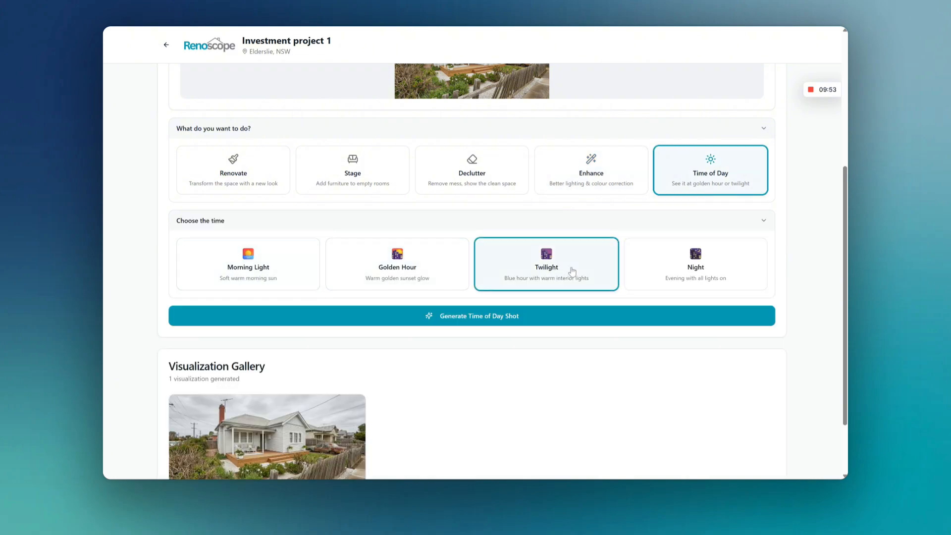
left_click(696, 269)
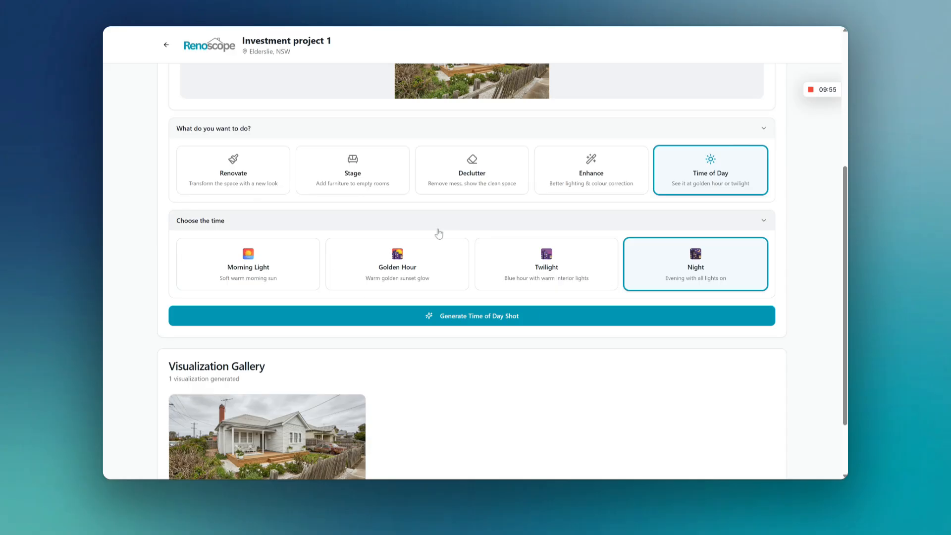
Step: Generate a Declutter version of the renovated exterior image
scroll(421, 223, "up", 1)
left_click(462, 224)
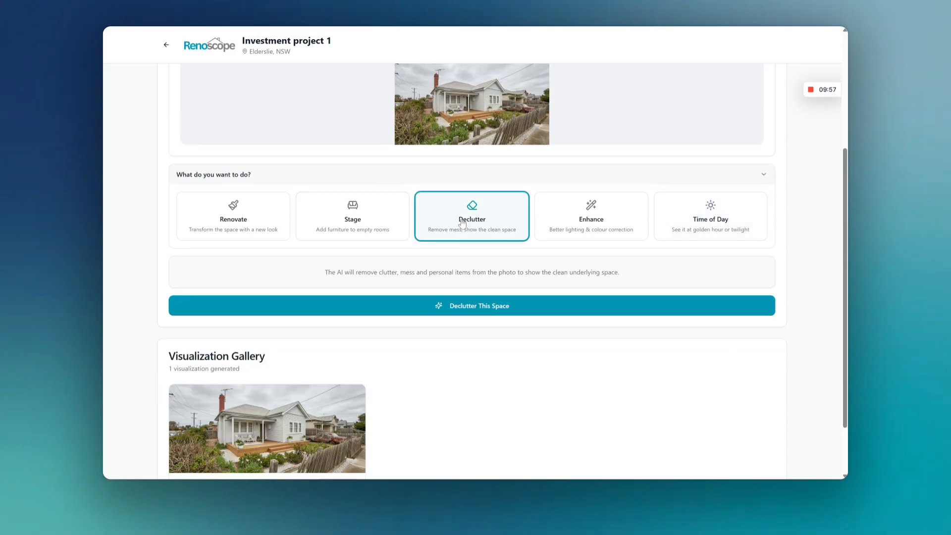
scroll(424, 166, "up", 1)
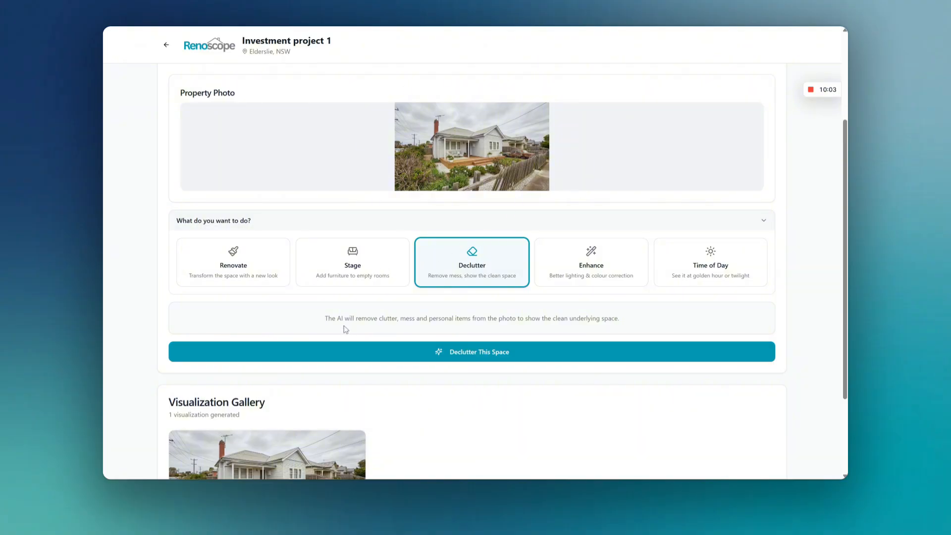
scroll(419, 295, "down", 2)
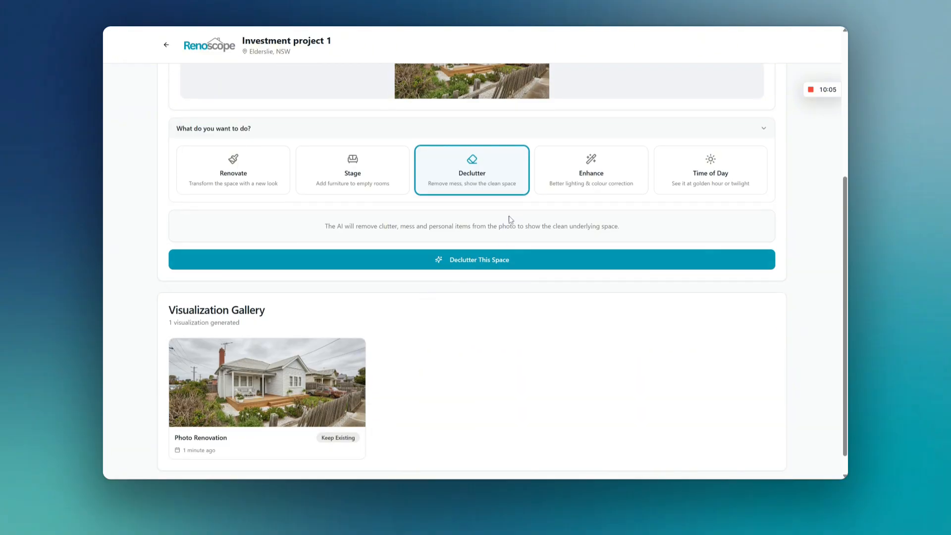
left_click(610, 168)
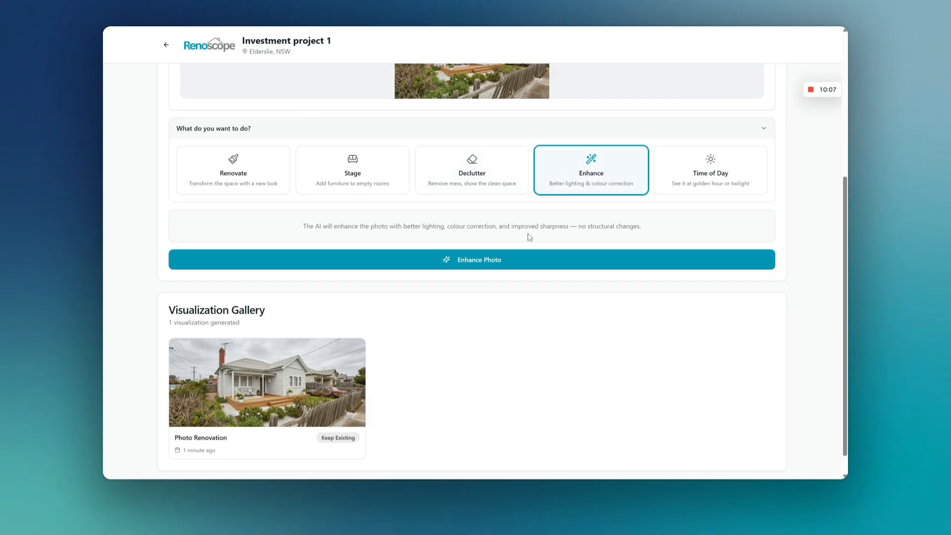
scroll(548, 193, "up", 2)
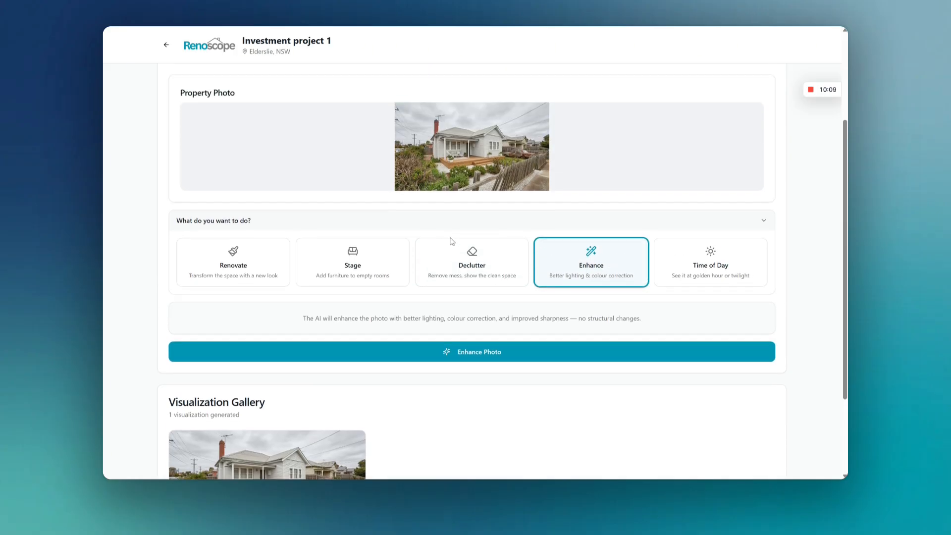
left_click(459, 270)
left_click(454, 353)
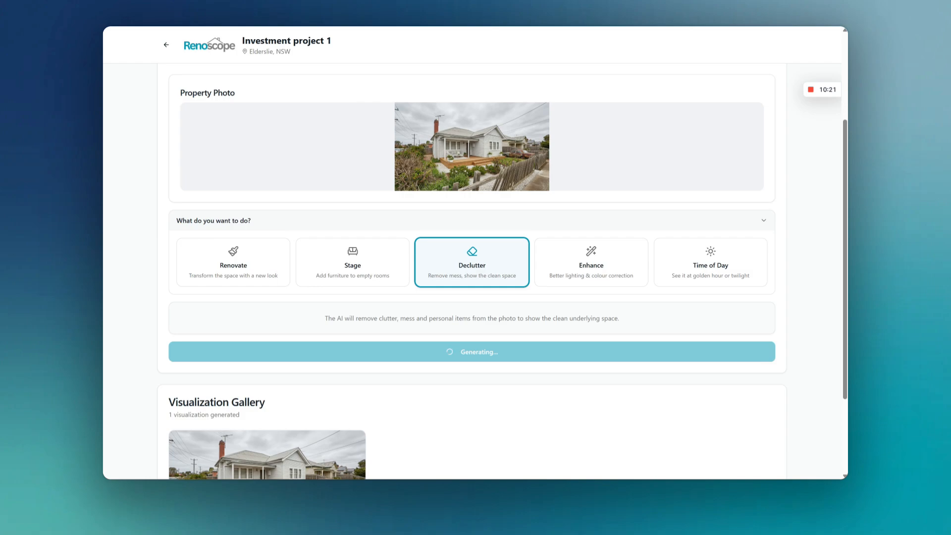
Step: Compare the Declutter and Keep Existing visualizations in full-size preview, and close the preview
scroll(158, 367, "down", 3)
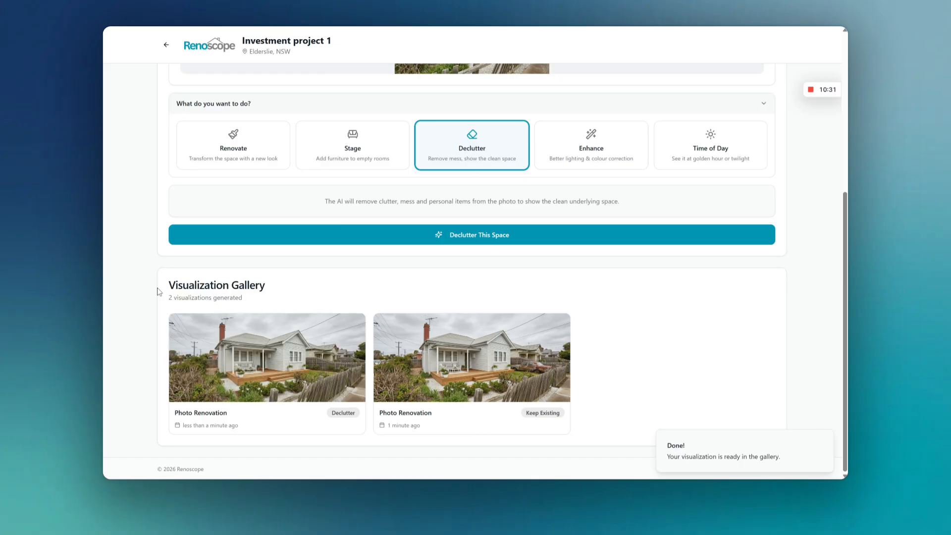
mouse_move(174, 367)
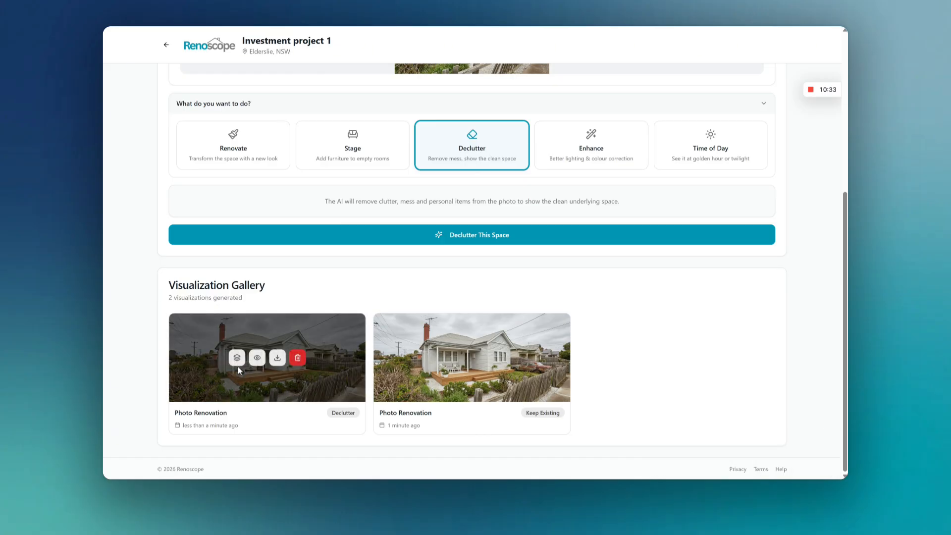
left_click(257, 357)
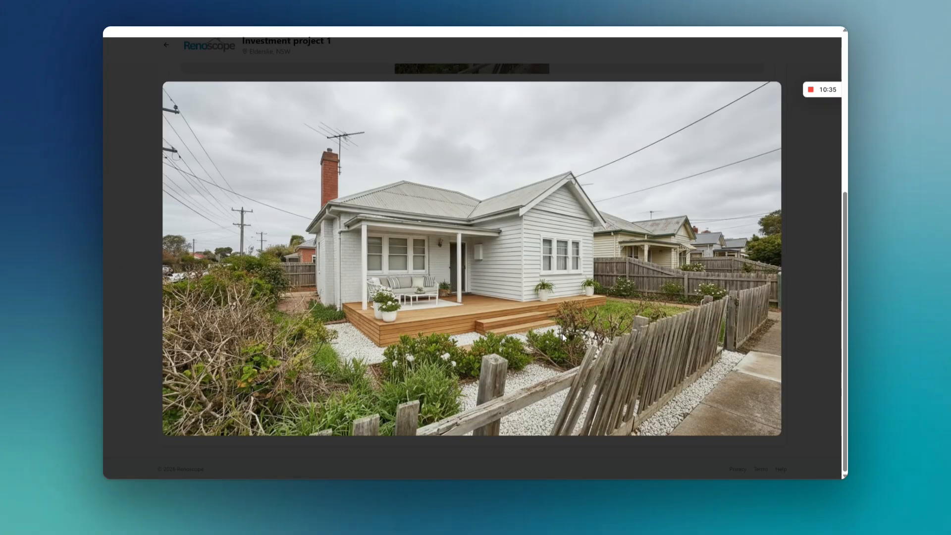
left_click(221, 66)
mouse_move(424, 355)
left_click(470, 354)
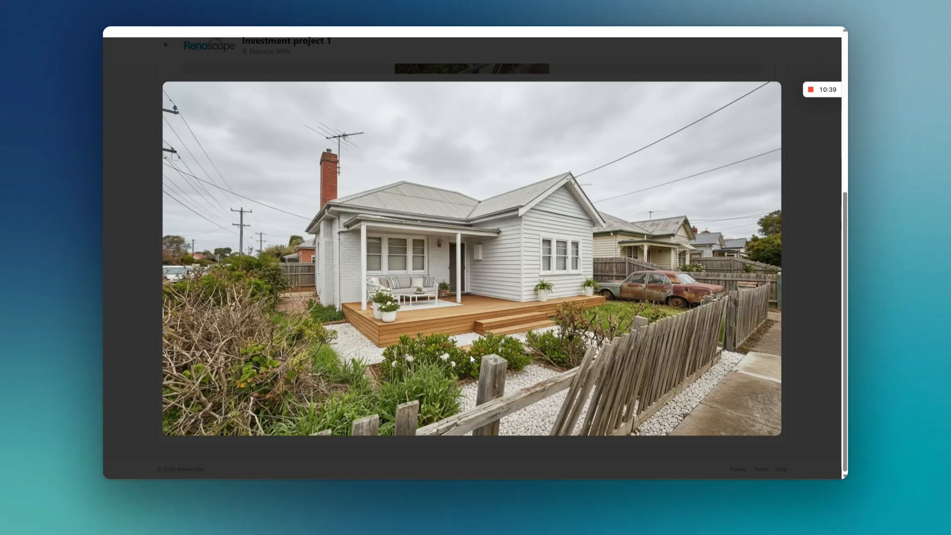
left_click(406, 73)
mouse_move(230, 378)
left_click(263, 358)
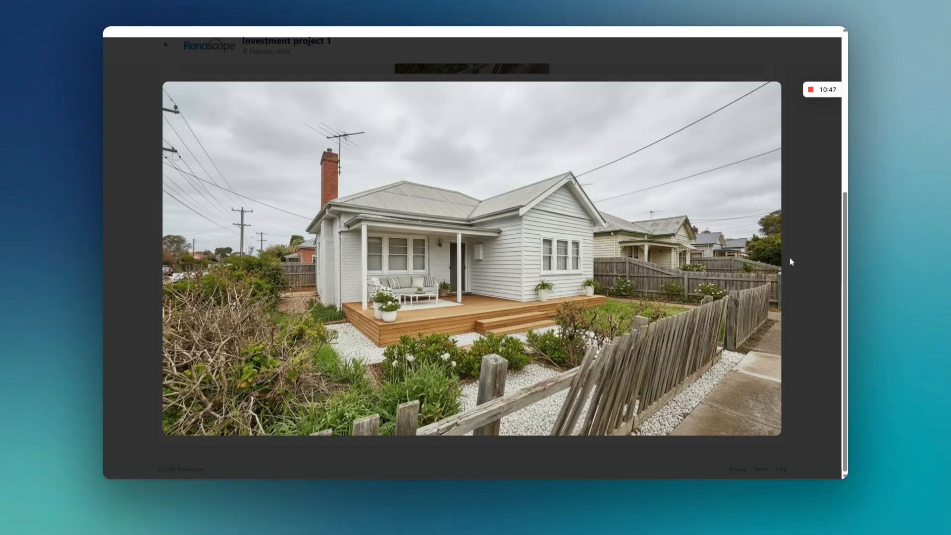
left_click(143, 137)
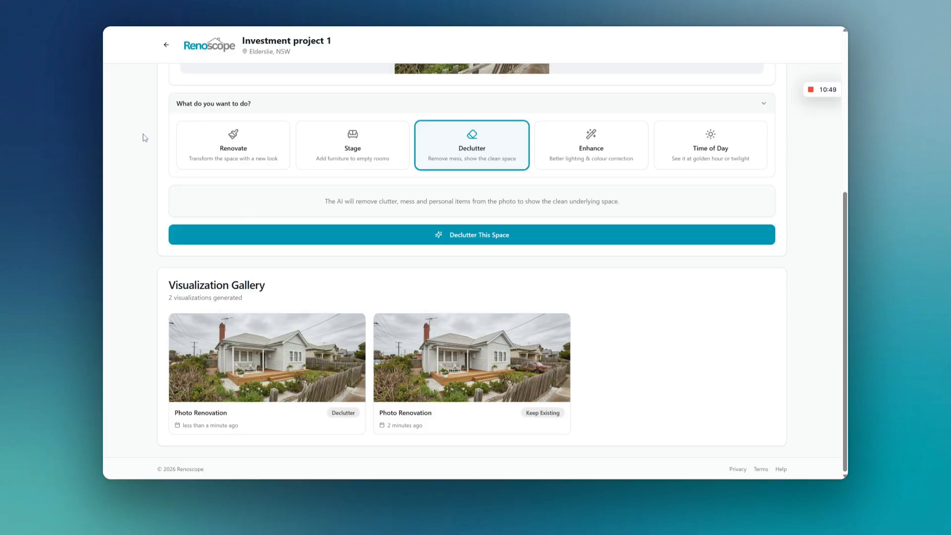
Step: Switch the operation back to Renovate and review its settings, including the Landscaping choices under Exterior Options
scroll(544, 287, "up", 1)
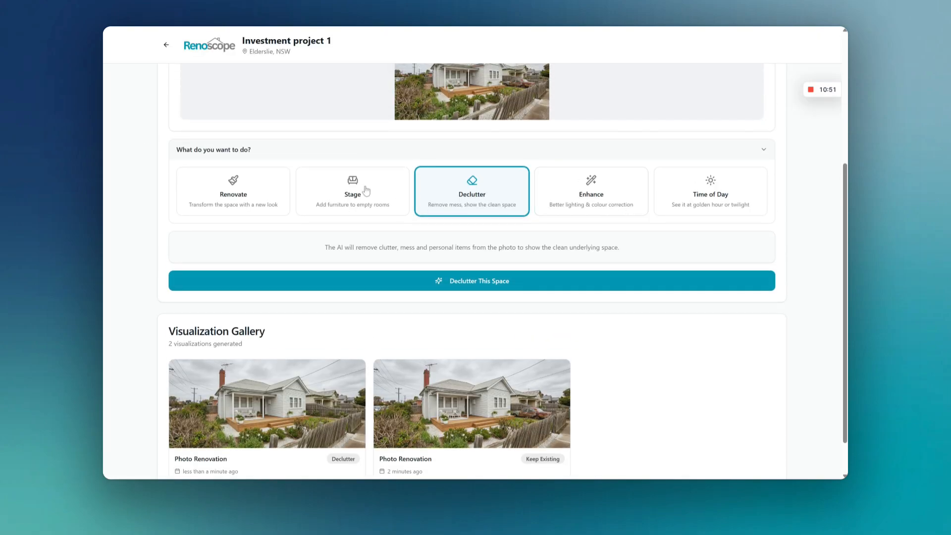
left_click(243, 187)
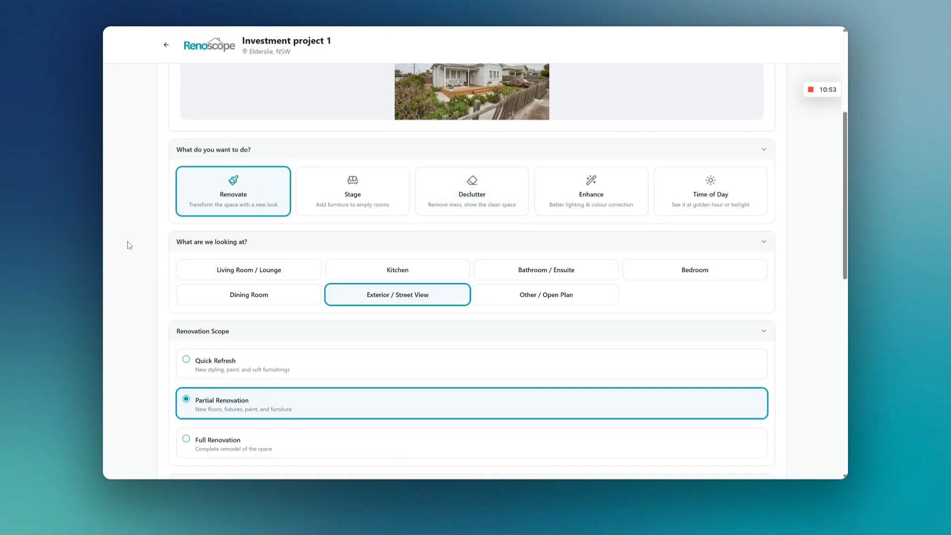
scroll(329, 361, "down", 5)
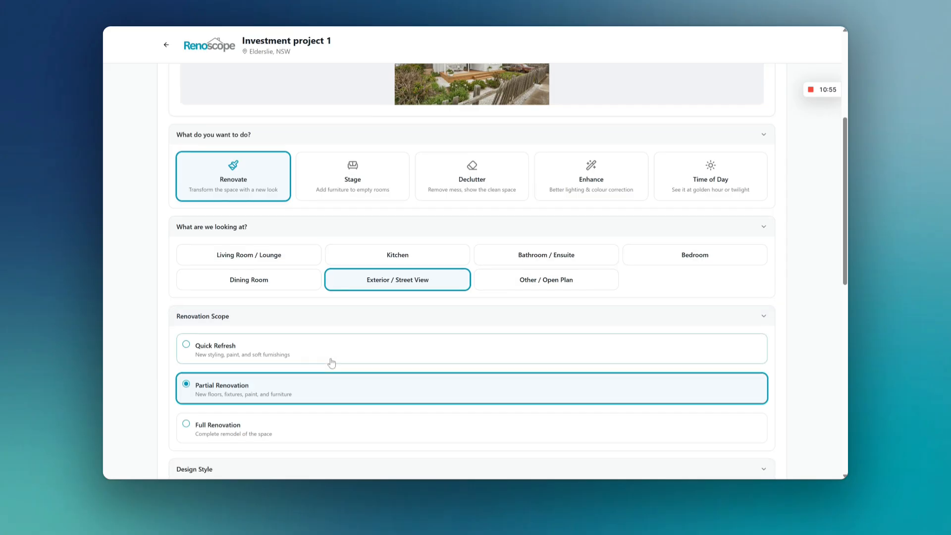
scroll(235, 312, "down", 2)
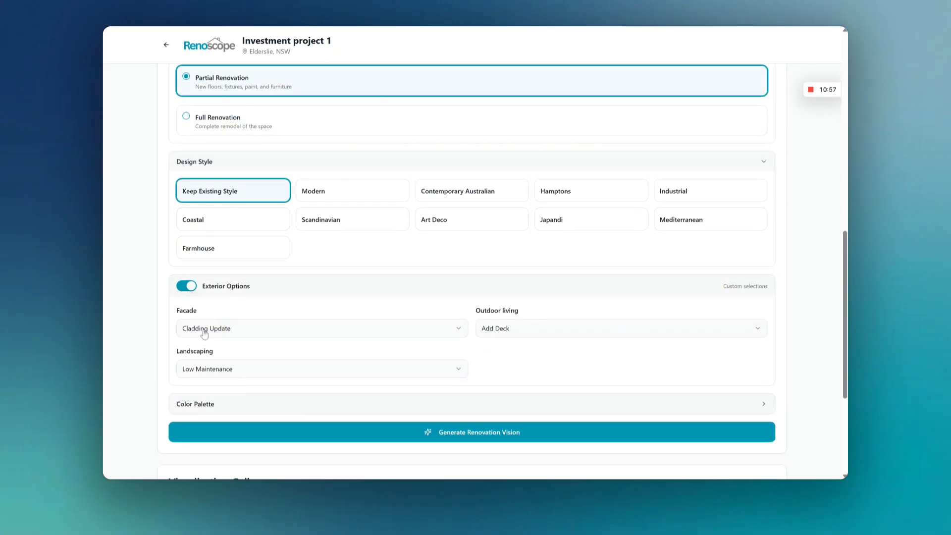
scroll(233, 314, "down", 3)
scroll(197, 299, "up", 2)
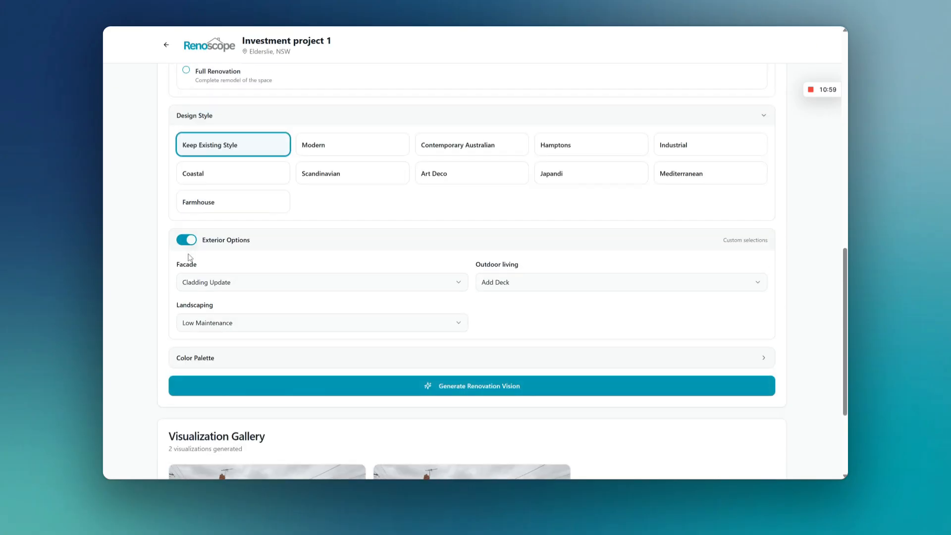
left_click(202, 325)
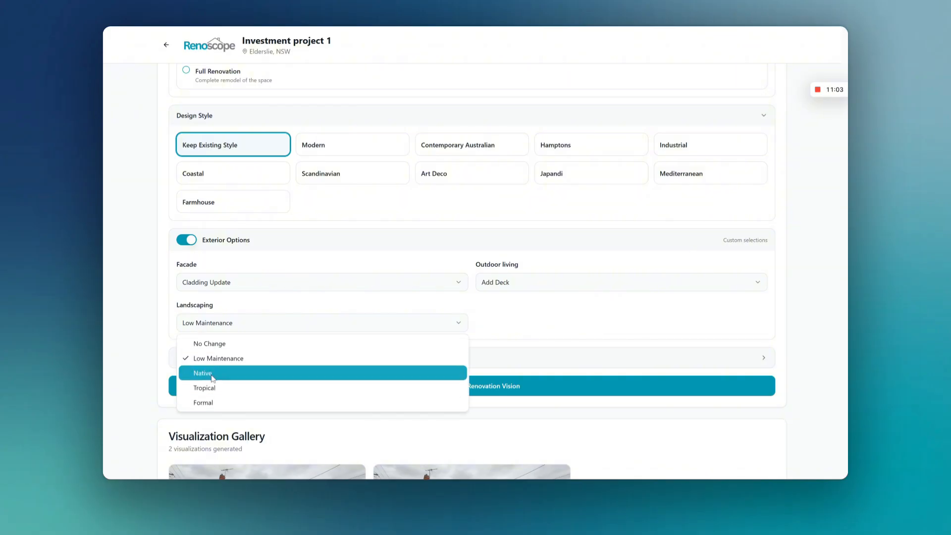
left_click(182, 238)
scroll(179, 257, "up", 2)
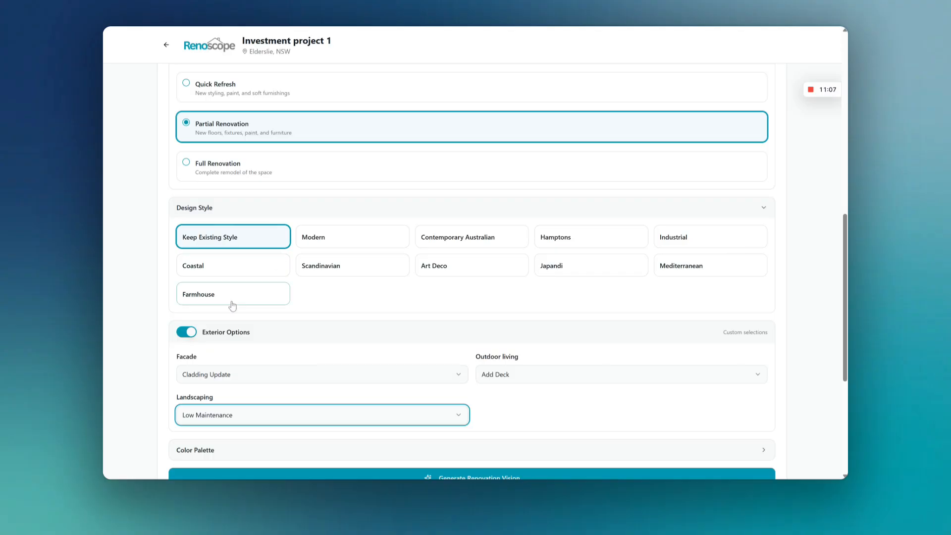
Step: Turn off the custom Exterior Options so the renovation uses AI defaults
left_click(186, 332)
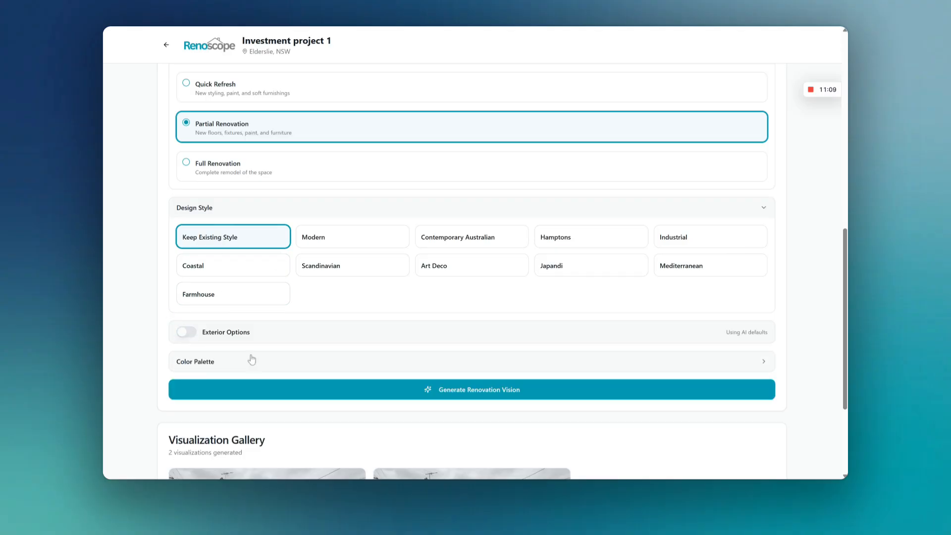
scroll(381, 377, "up", 4)
scroll(456, 340, "up", 2)
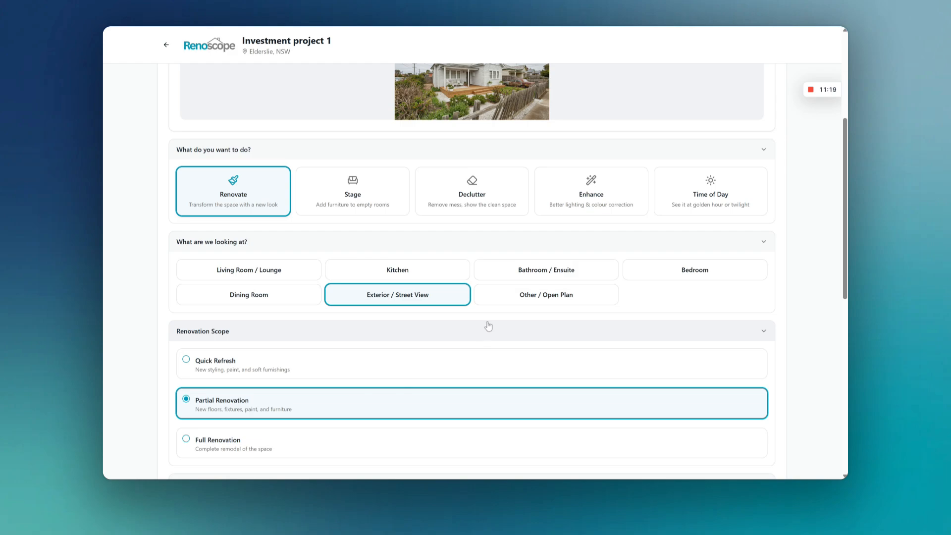
scroll(485, 329, "up", 3)
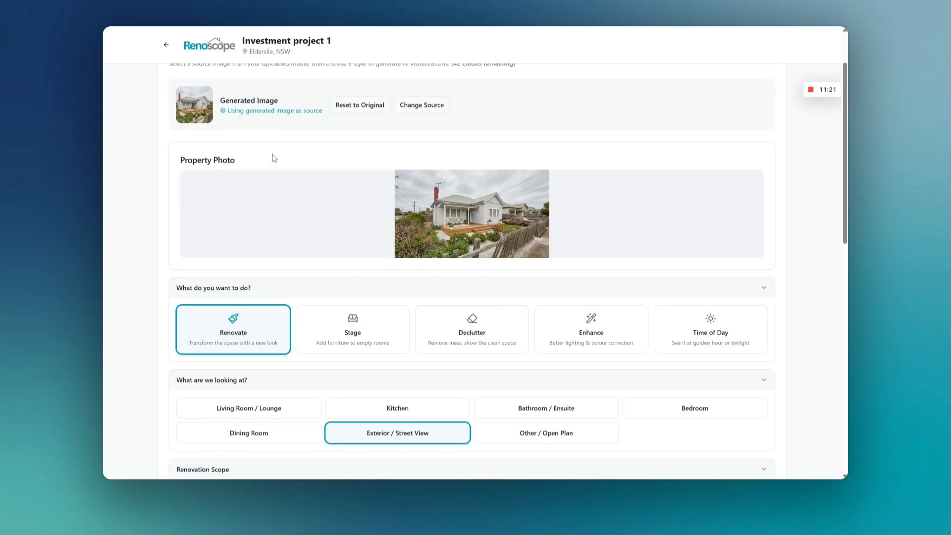
Step: Generate a Twilight time-of-day shot from the renovated exterior image, looking briefly at the Enhance mode first
left_click(587, 340)
scroll(693, 297, "down", 2)
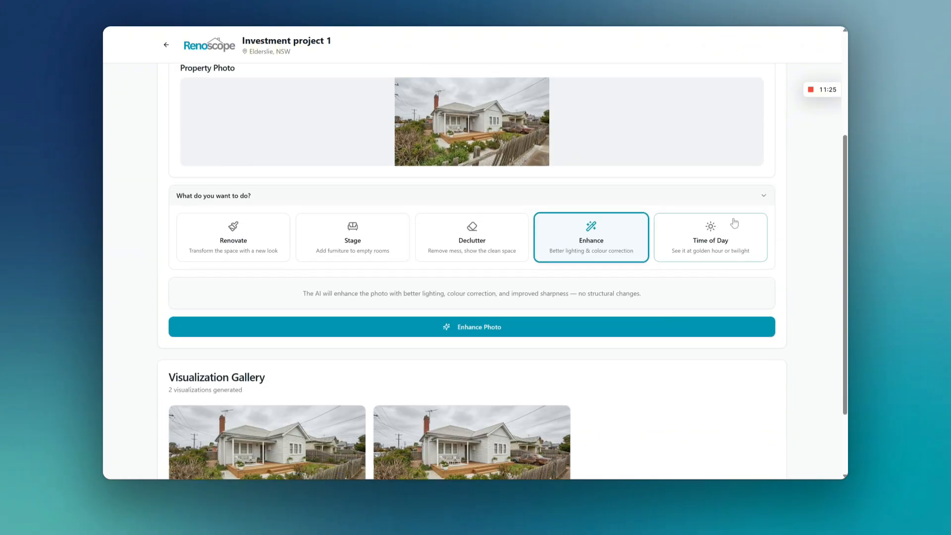
left_click(733, 223)
scroll(609, 278, "down", 1)
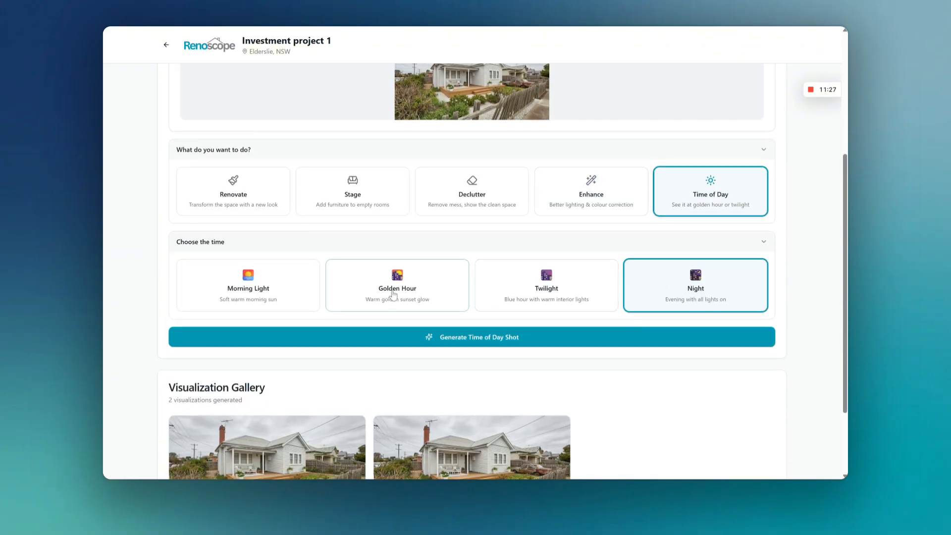
left_click(512, 286)
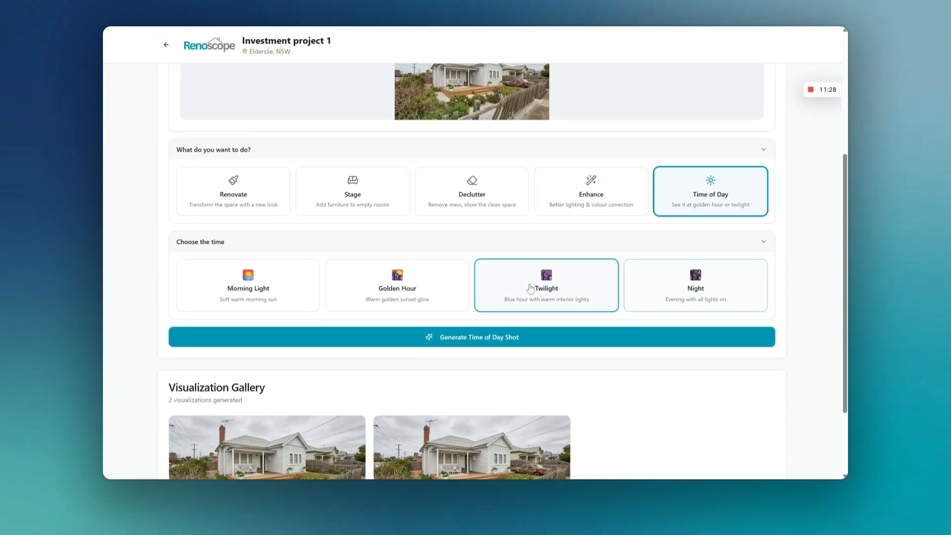
left_click(496, 337)
Step: View the new Time of Day visualization from the gallery at full size, and close the preview
scroll(688, 393, "down", 2)
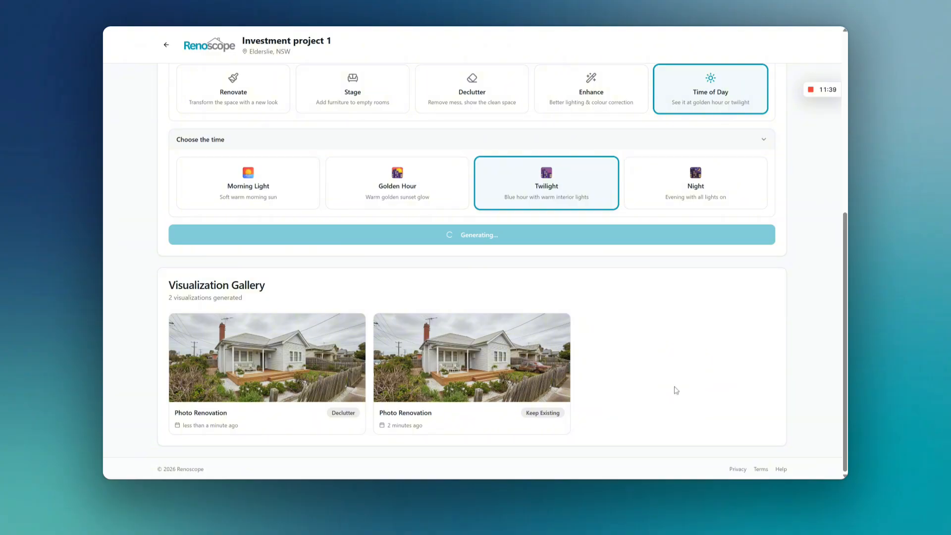
scroll(619, 237, "up", 6)
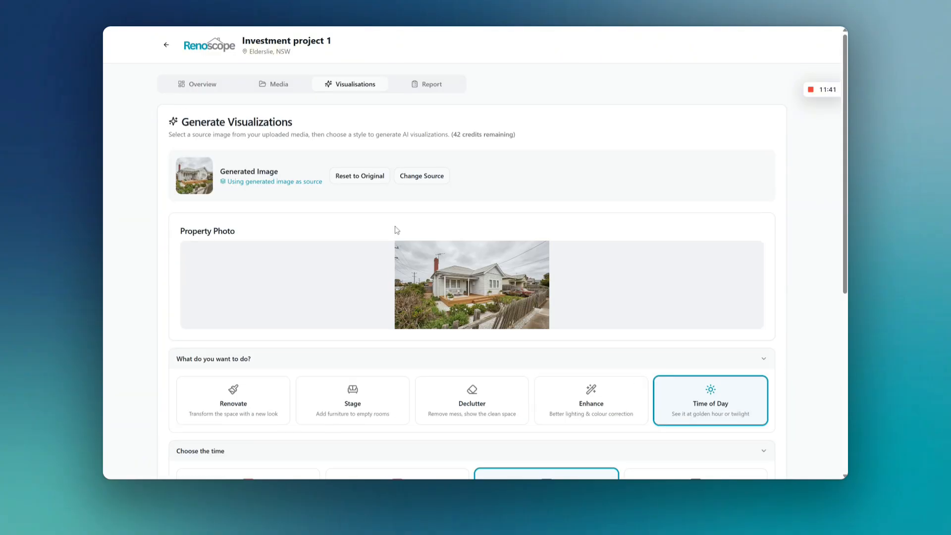
scroll(390, 230, "down", 7)
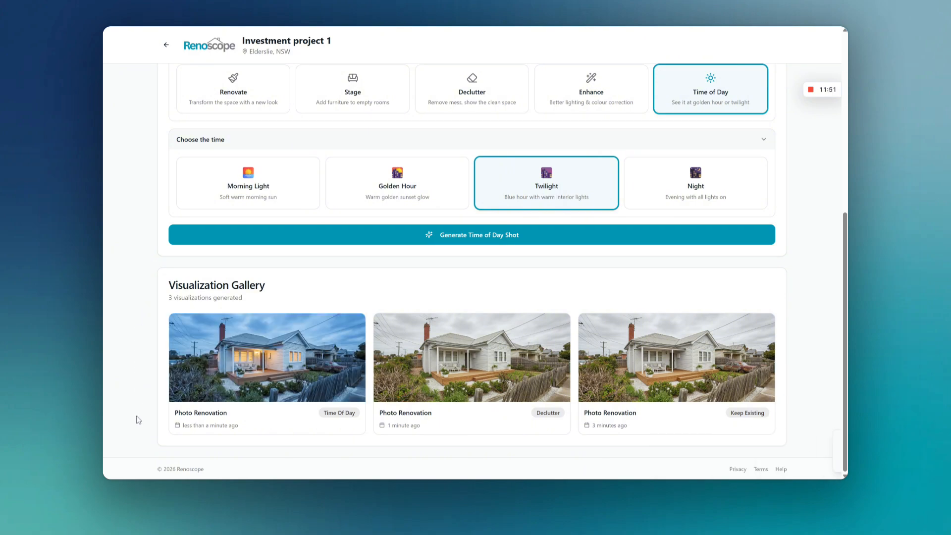
left_click(257, 359)
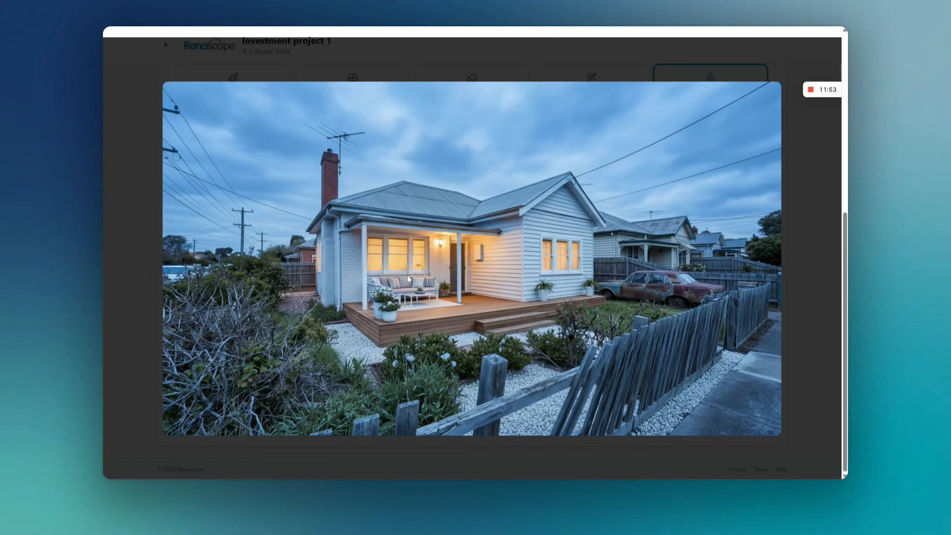
left_click(211, 42)
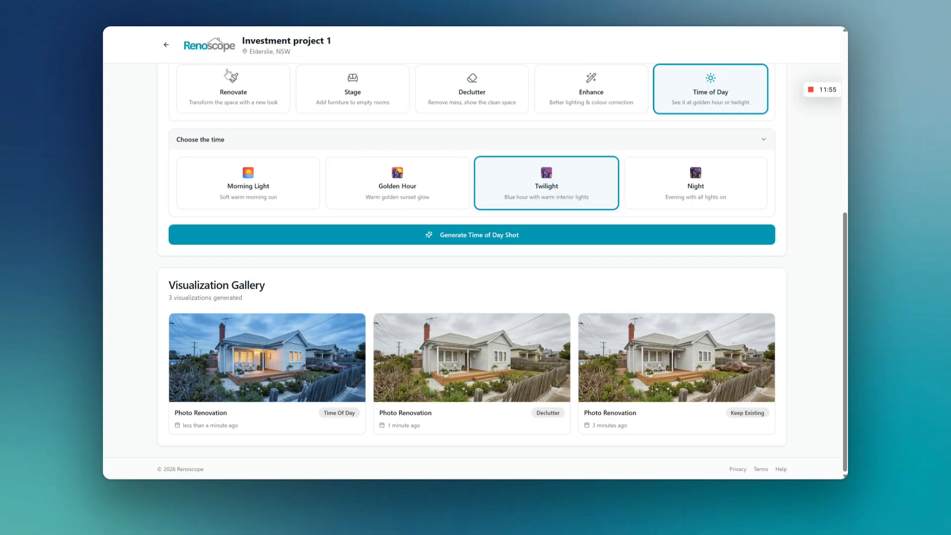
Step: Set the Declutter visualization from the gallery as the source image for further generations
scroll(407, 240, "up", 5)
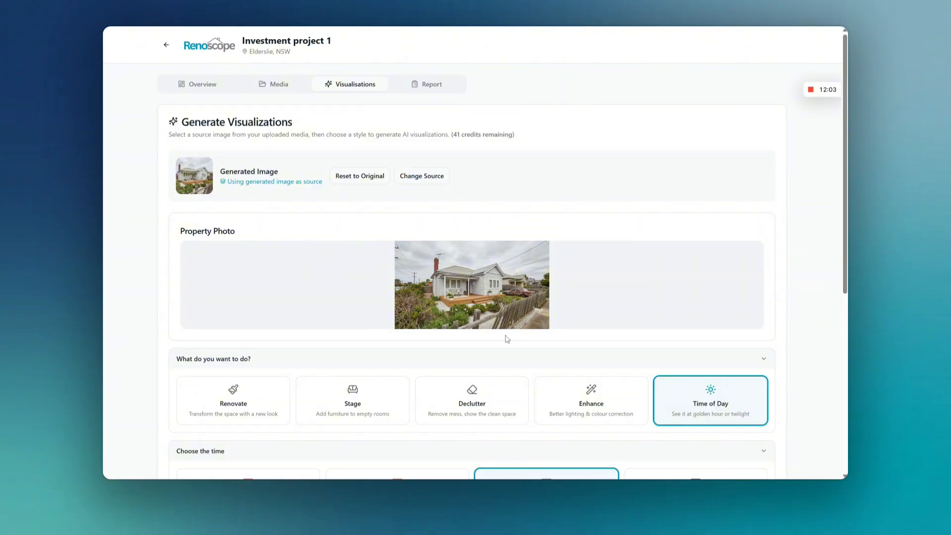
scroll(454, 287, "down", 6)
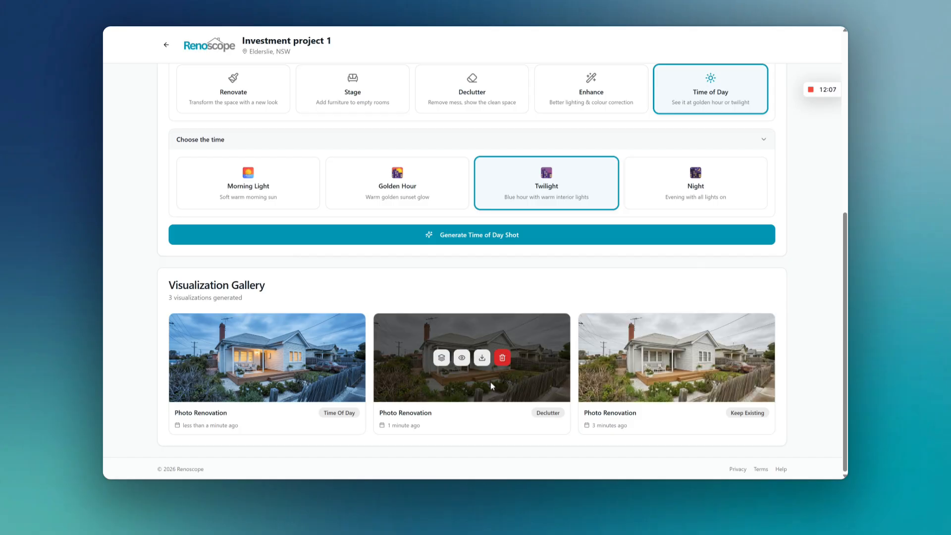
left_click(448, 363)
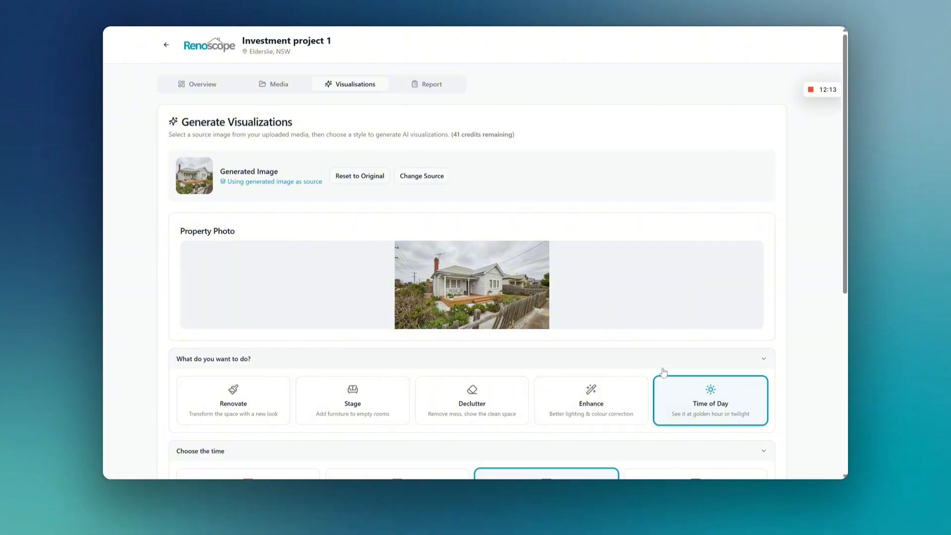
scroll(686, 341, "down", 3)
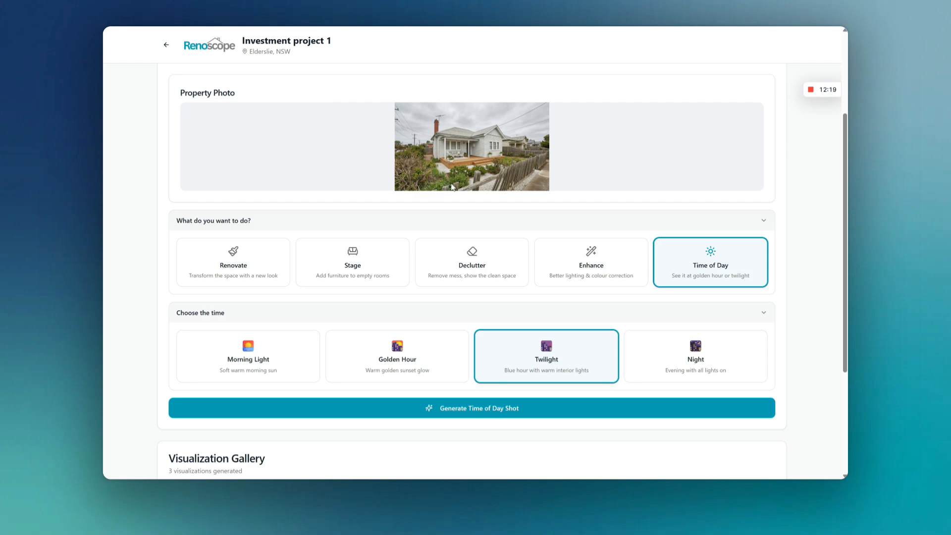
scroll(505, 126, "up", 3)
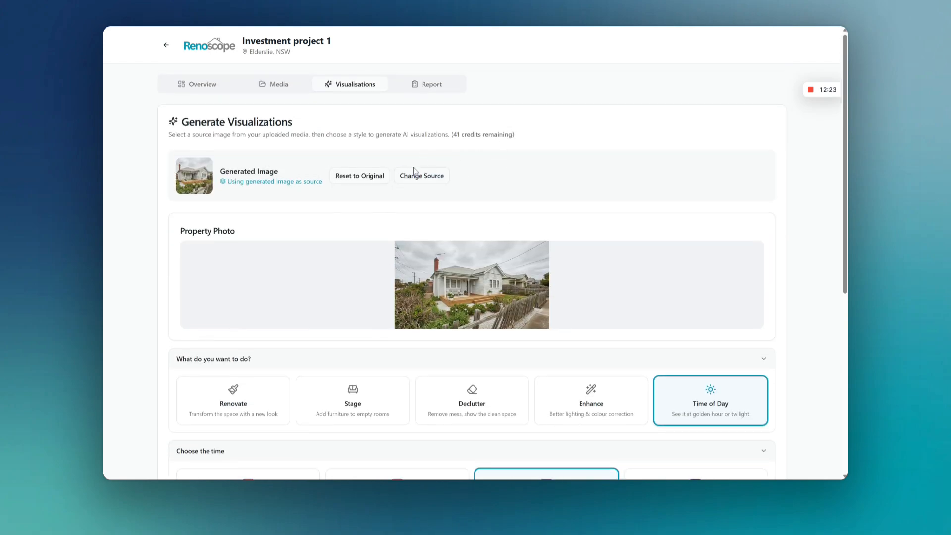
left_click(351, 179)
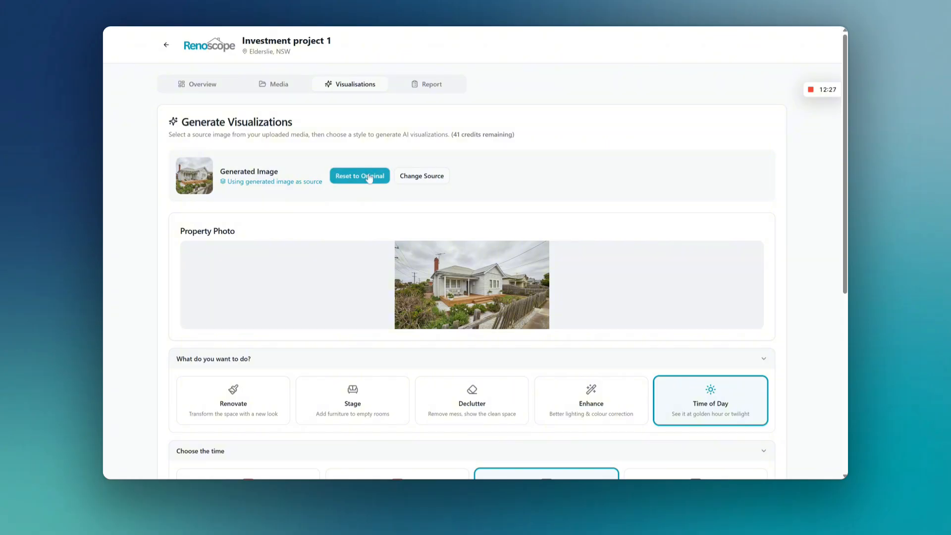
scroll(376, 164, "down", 6)
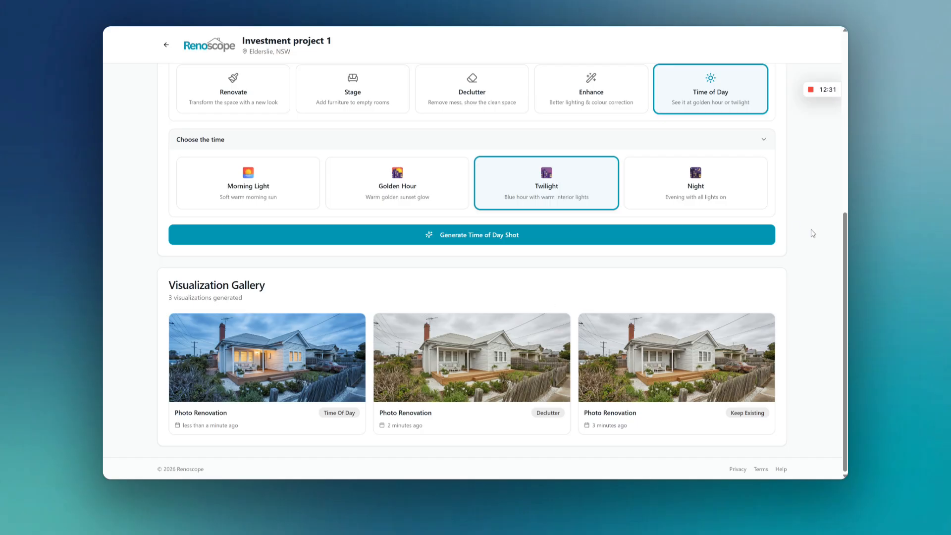
Step: Generate the property report for Investment project 1
scroll(614, 233, "up", 6)
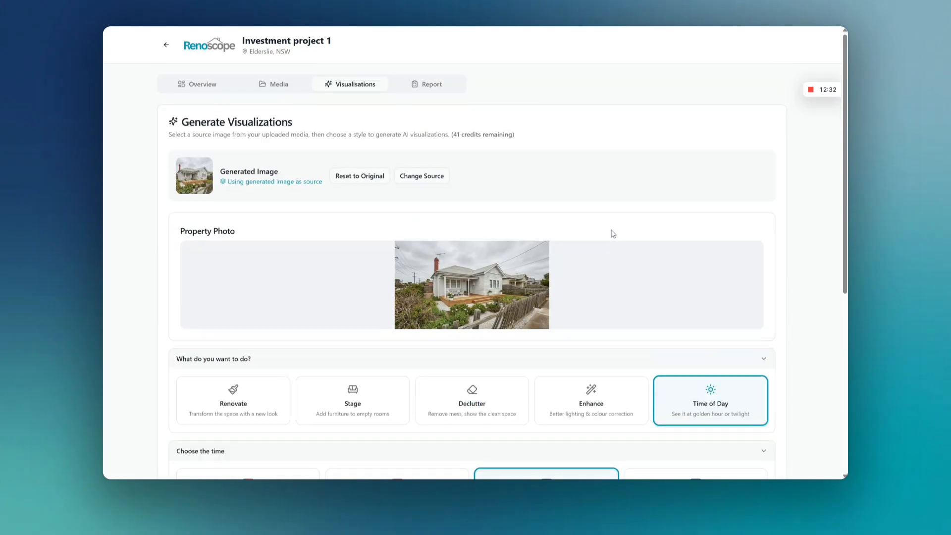
left_click(431, 87)
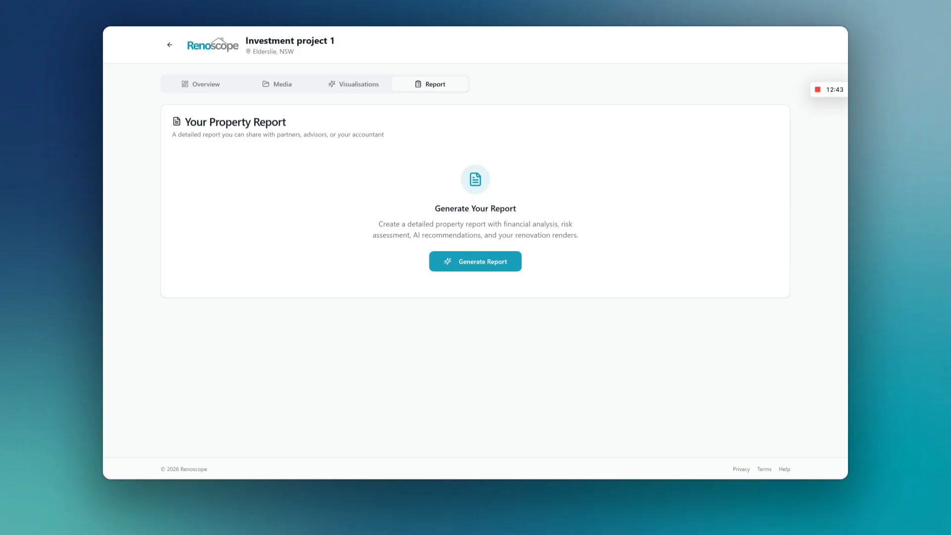
left_click(469, 264)
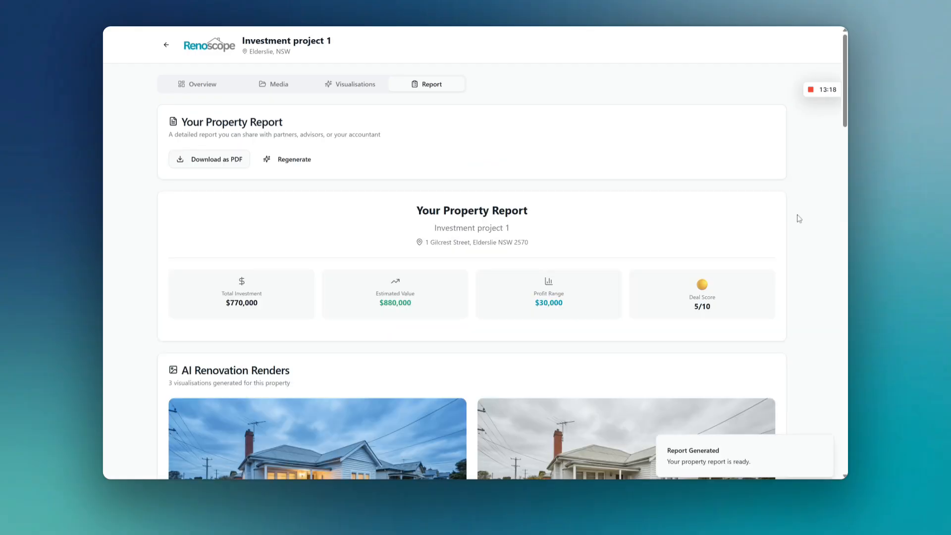
Step: Review the report's headline investment figures and the AI Renovation Renders of the property
scroll(815, 257, "down", 2)
scroll(816, 257, "down", 3)
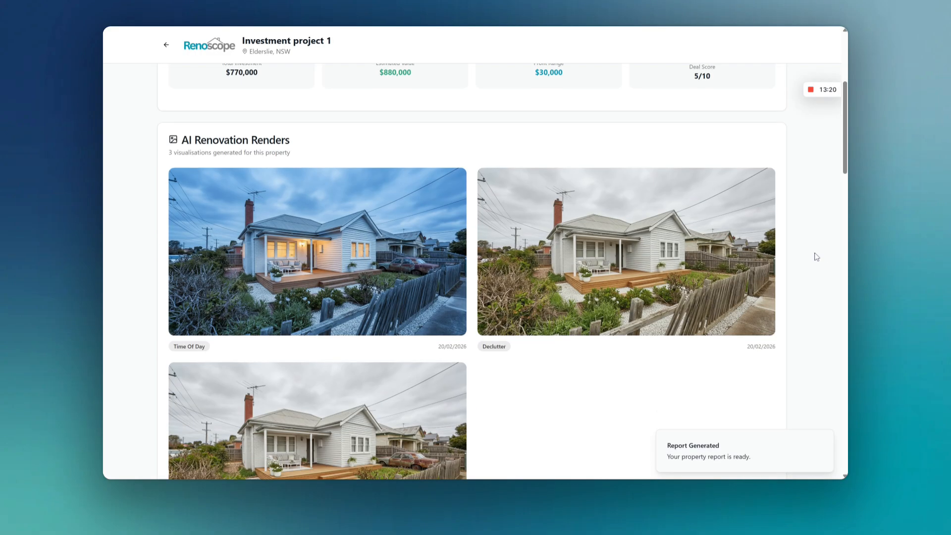
scroll(817, 257, "up", 3)
scroll(816, 257, "down", 4)
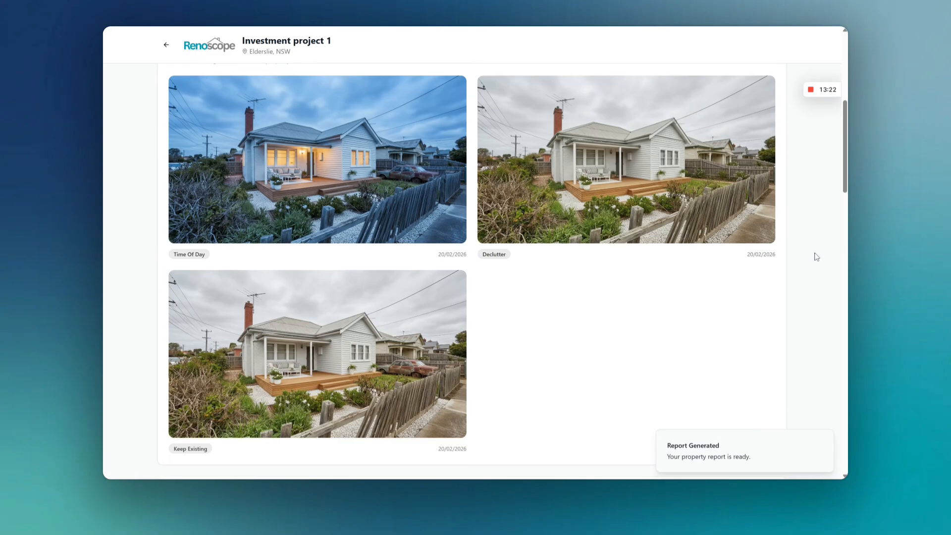
scroll(816, 255, "down", 1)
scroll(343, 200, "up", 6)
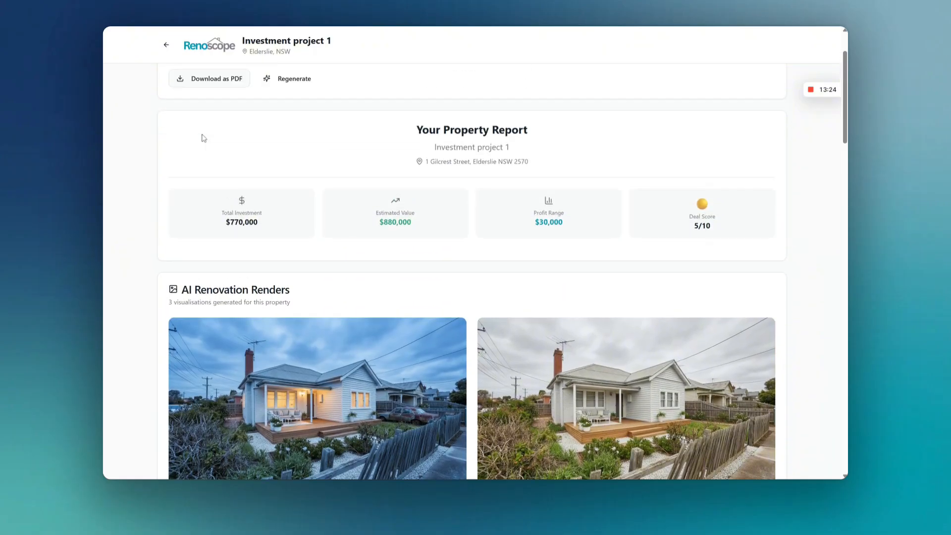
scroll(179, 171, "down", 5)
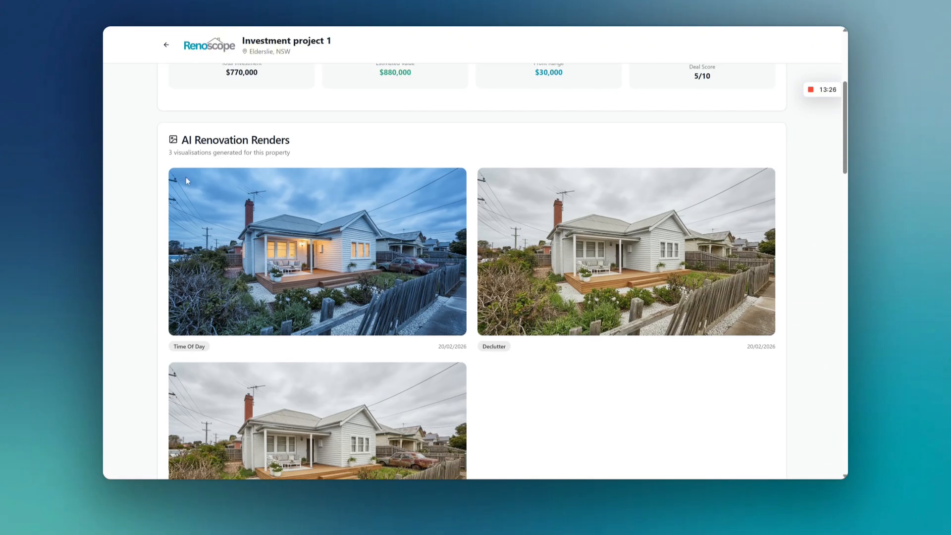
scroll(493, 270, "down", 2)
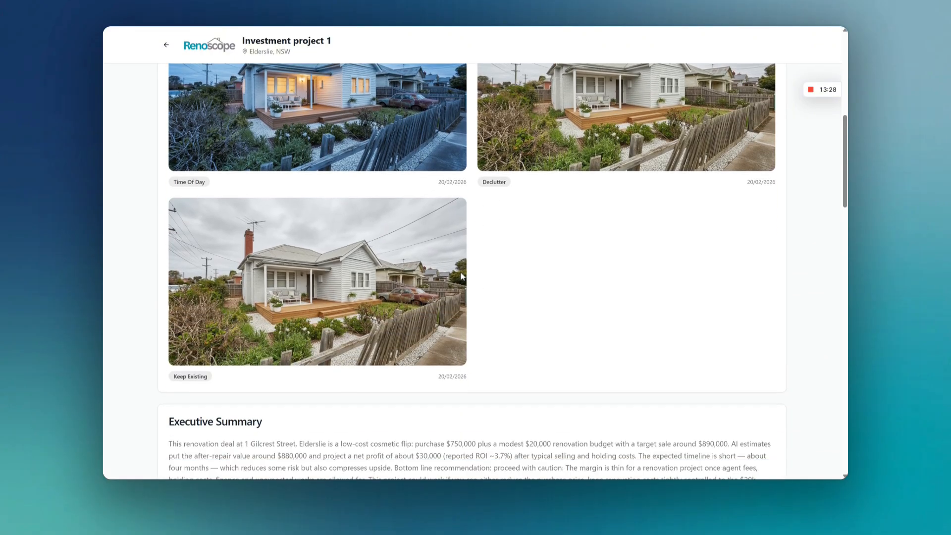
scroll(653, 231, "up", 2)
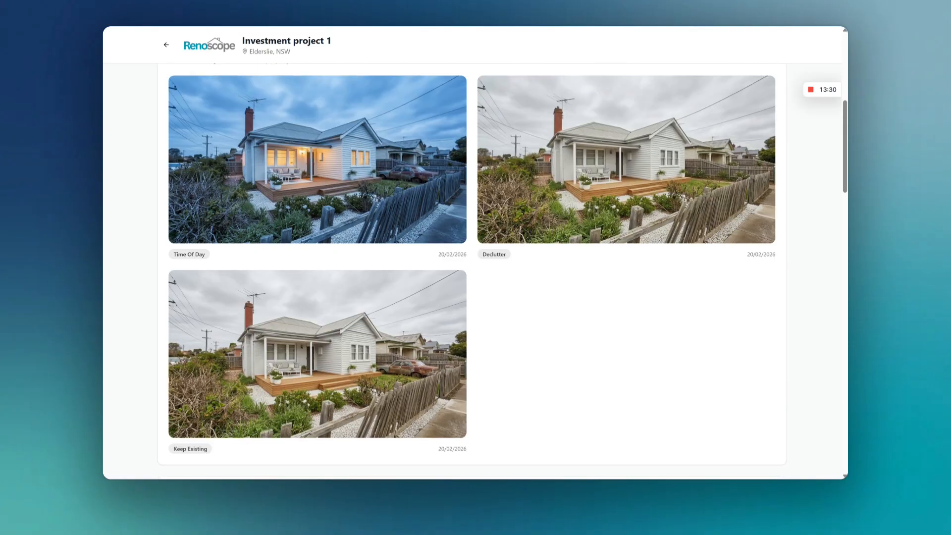
scroll(664, 257, "down", 3)
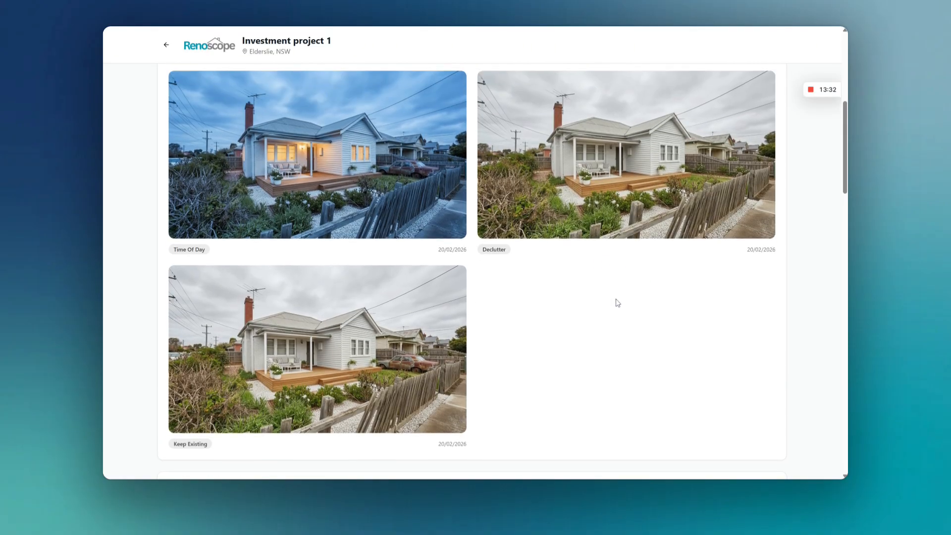
Step: Read through the report's Executive Summary, Property Overview and Financial Analysis
scroll(617, 302, "down", 5)
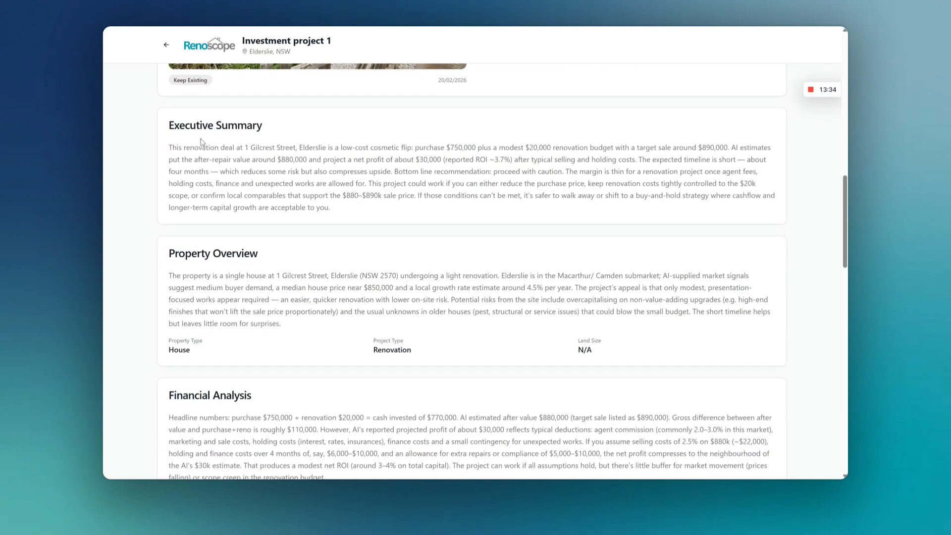
left_click_drag(201, 140, 495, 196)
scroll(495, 196, "down", 2)
left_click(293, 184)
left_click_drag(169, 184, 289, 207)
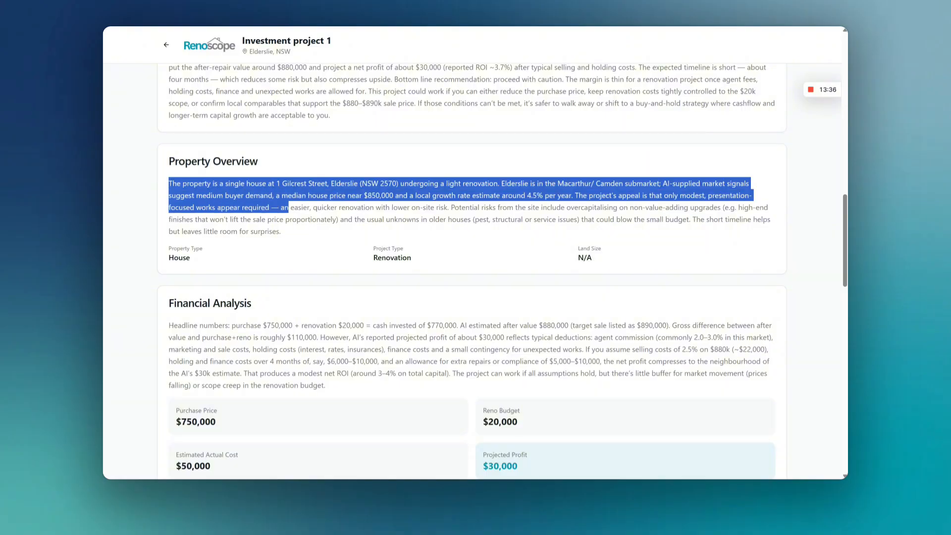
left_click(306, 229)
scroll(333, 244, "down", 4)
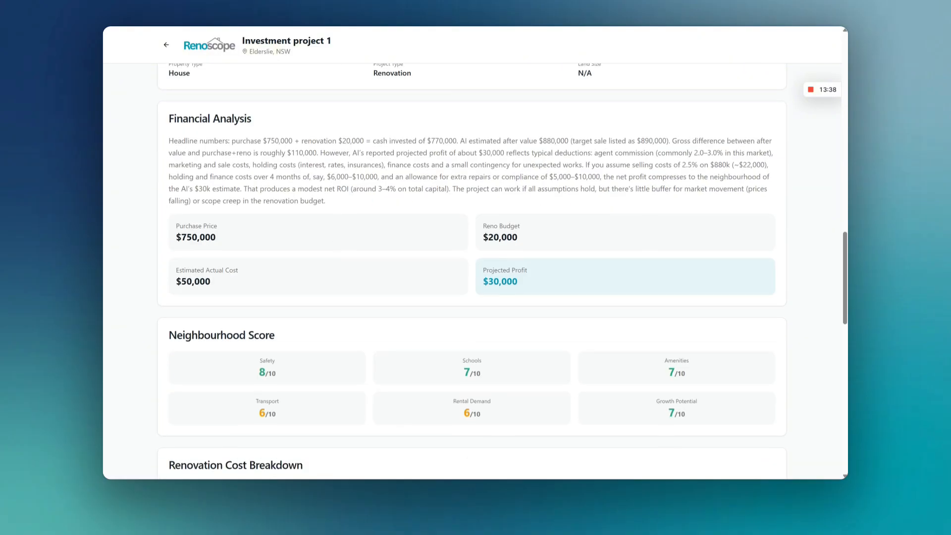
Step: Review the report's Neighbourhood Score, Renovation Cost Breakdown, Risk Assessment and AI Recommendations
scroll(552, 195, "down", 2)
scroll(632, 206, "down", 3)
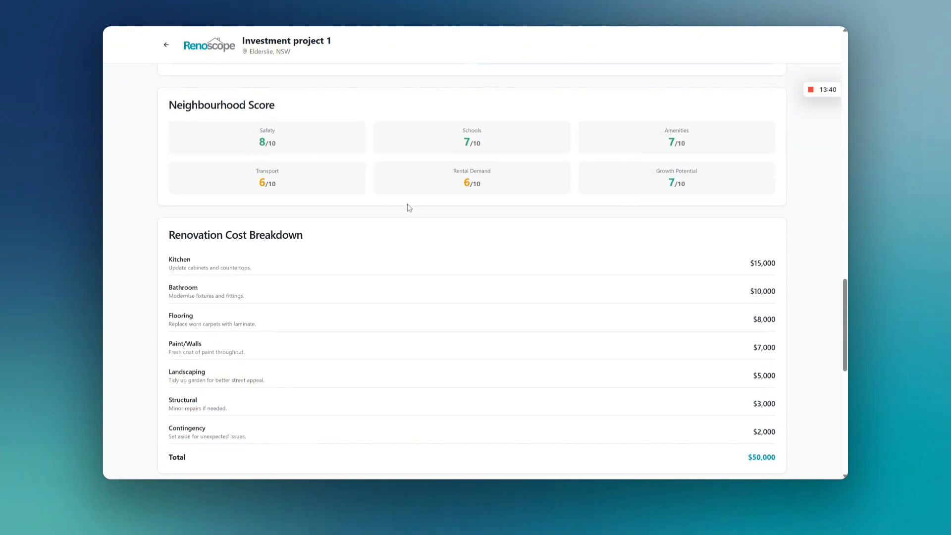
scroll(444, 210, "down", 3)
scroll(537, 206, "up", 5)
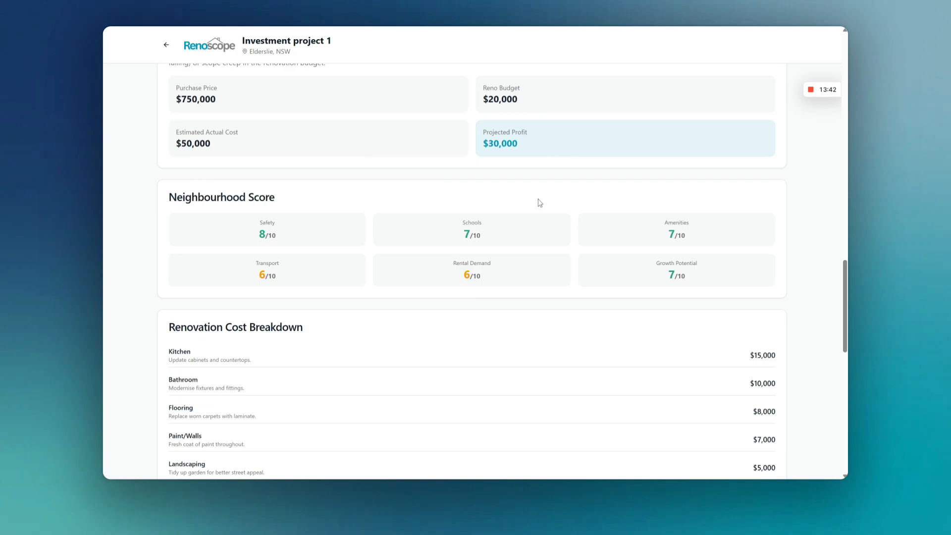
scroll(510, 203, "down", 8)
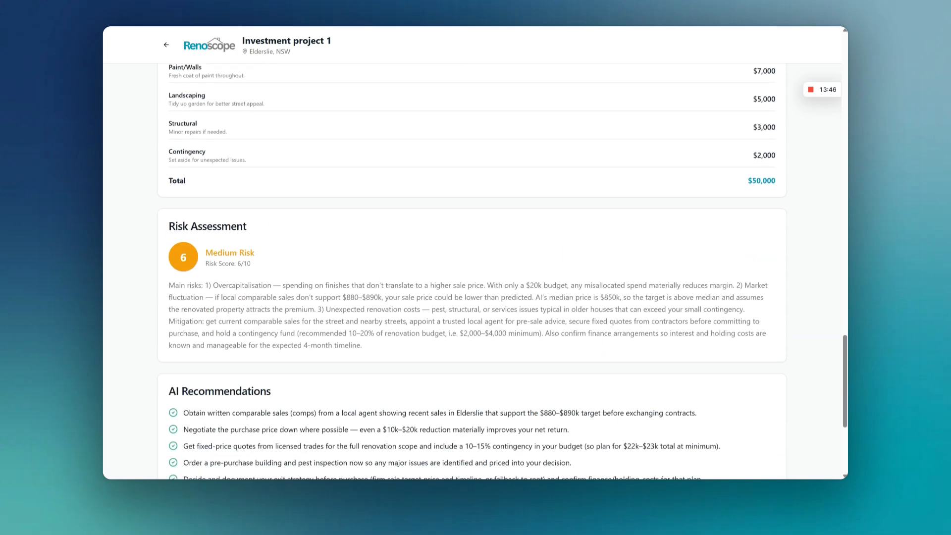
left_click_drag(218, 283, 402, 282)
left_click(419, 330)
scroll(418, 331, "down", 2)
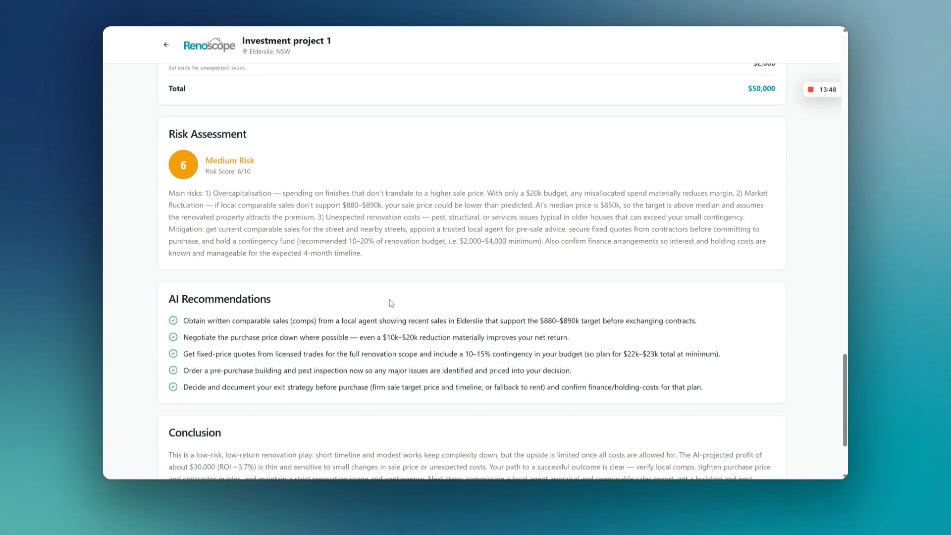
Step: Examine the main risks in the report's Risk Assessment, highlighting the overcapitalisation risk and the text on misallocated spend reducing margin
scroll(296, 250, "down", 1)
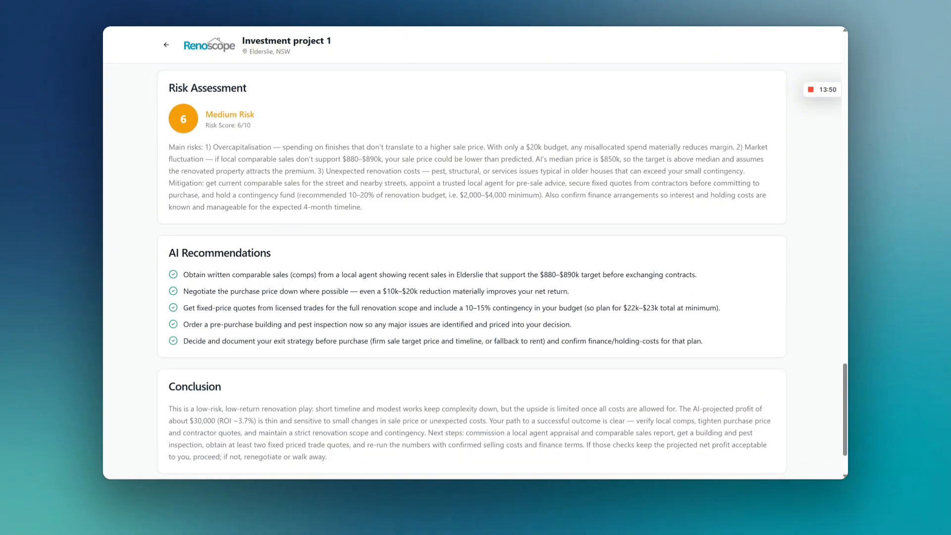
left_click_drag(213, 147, 272, 147)
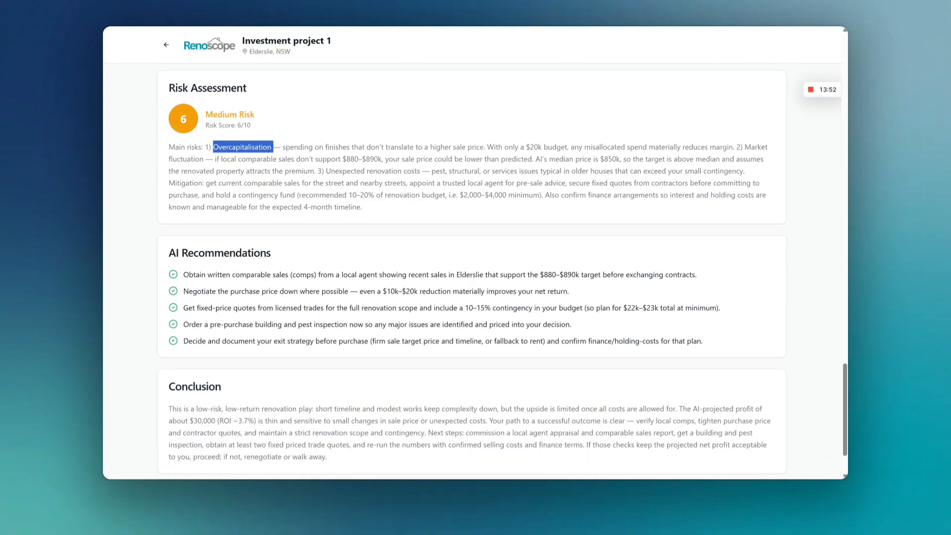
left_click(275, 149)
left_click_drag(538, 147, 675, 147)
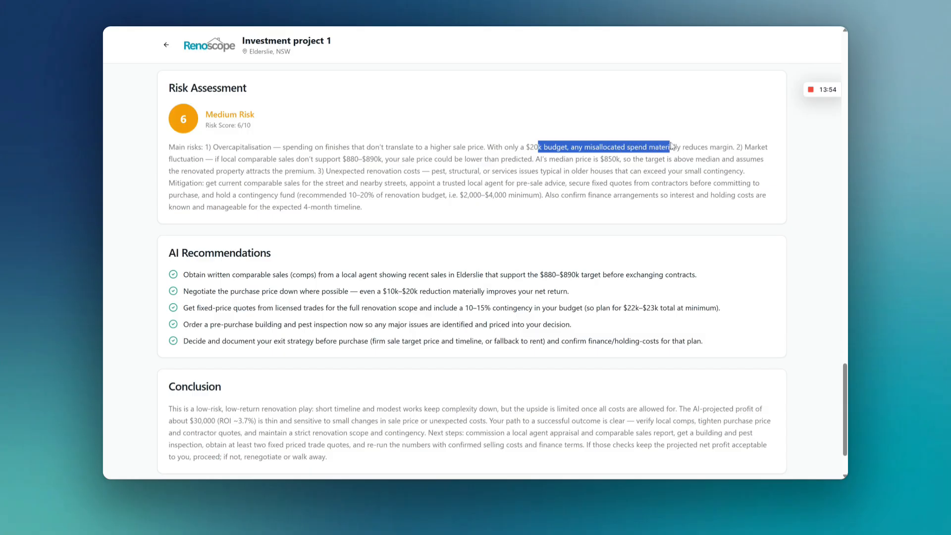
left_click(676, 149)
left_click_drag(589, 147, 729, 147)
left_click(730, 148)
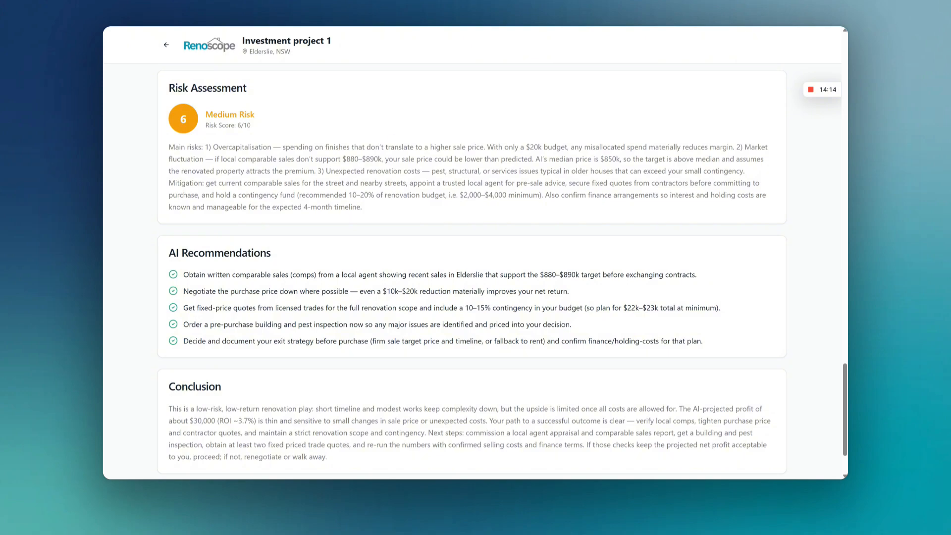
Step: Read the AI Recommendations on comparable sales and negotiating the purchase price, highlighting each, and return to the start of the report
scroll(368, 301, "down", 3)
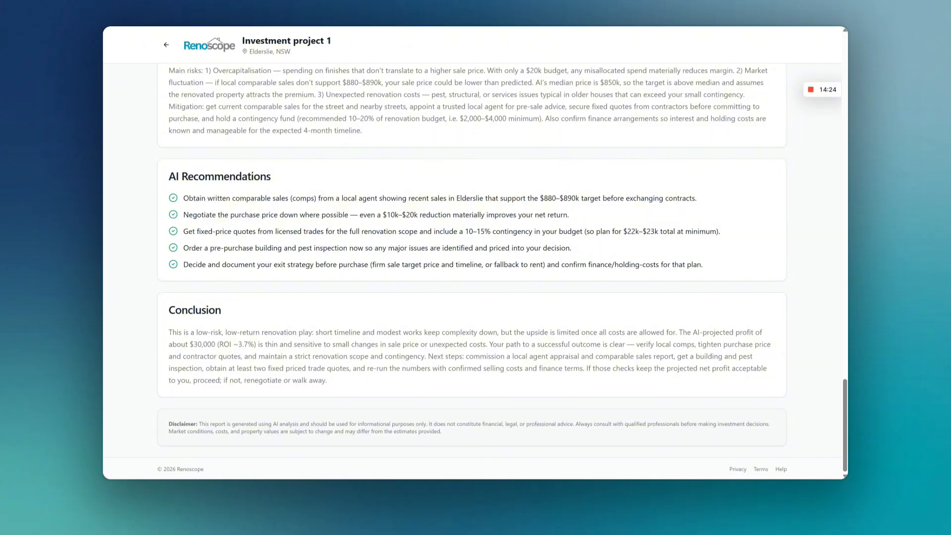
left_click_drag(183, 198, 517, 198)
left_click(546, 190)
left_click_drag(183, 215, 575, 210)
left_click(576, 210)
scroll(615, 307, "up", 20)
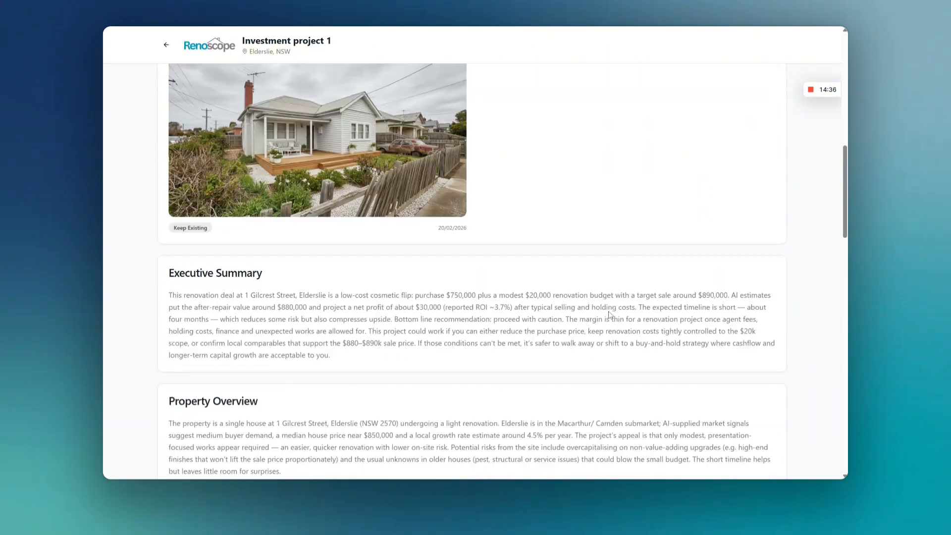
scroll(572, 251, "up", 3)
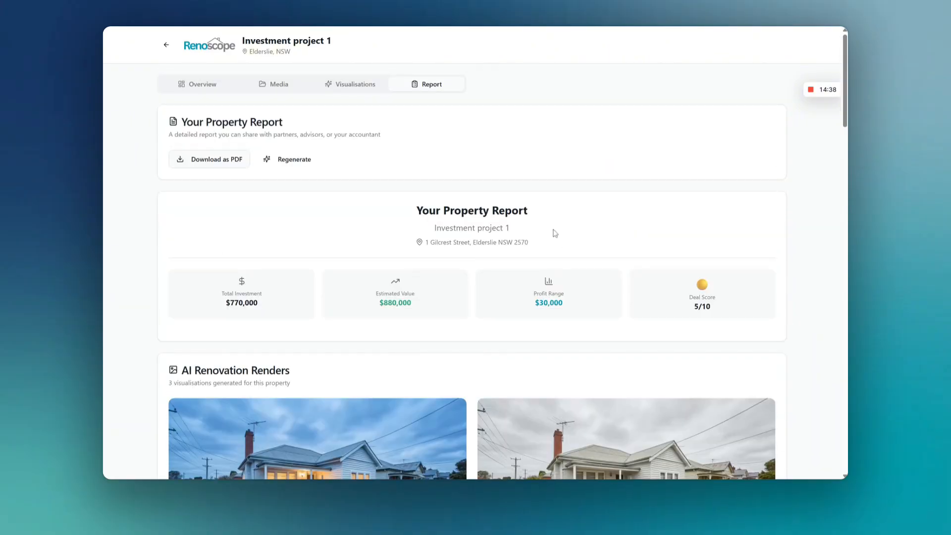